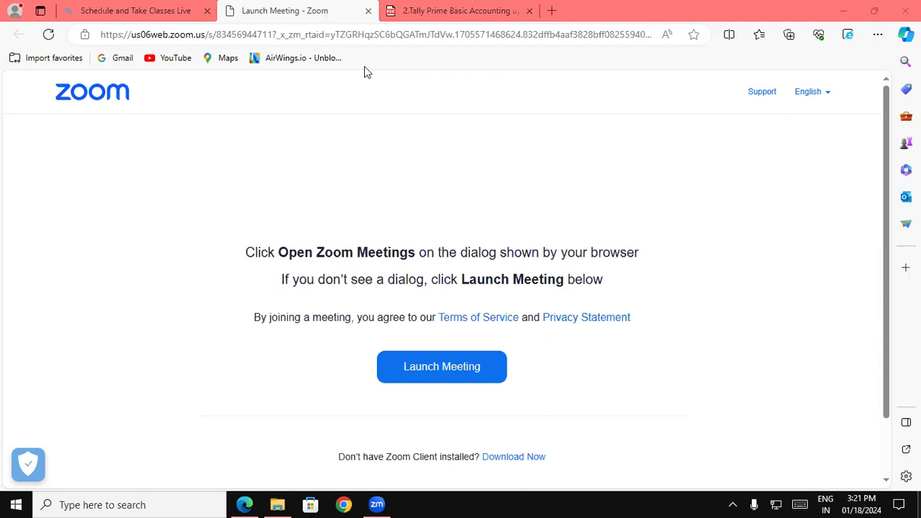
# Step: Switch to the Tally notes PDF and scroll up to the page 33 closing stock table
pyautogui.hotkey('ctrl', 'Tab')
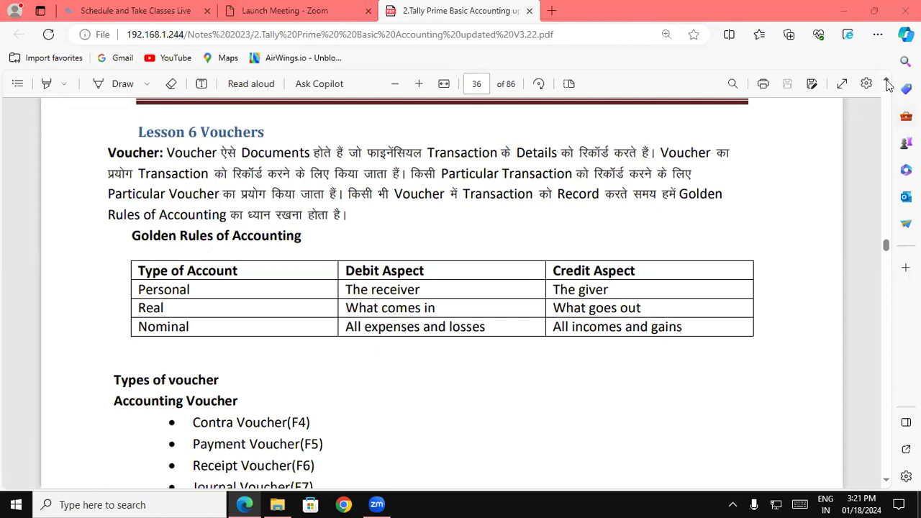
pyautogui.scroll(10, 889, 85)
pyautogui.scroll(10, 889, 85)
pyautogui.scroll(10, 889, 85)
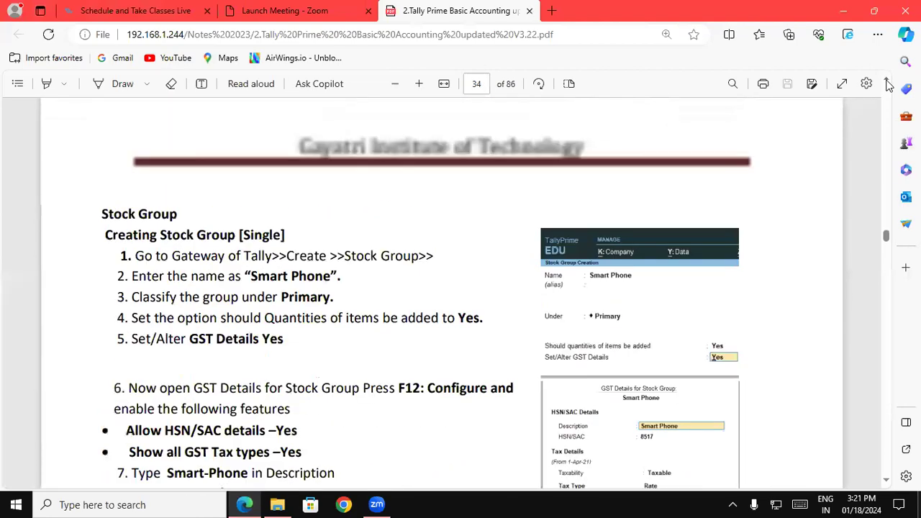
pyautogui.scroll(5, 889, 85)
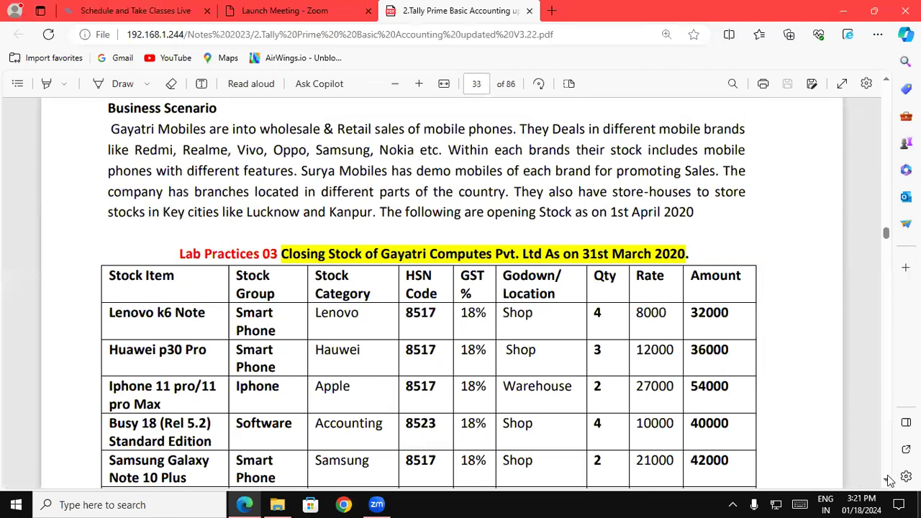
pyautogui.scroll(-3, 890, 481)
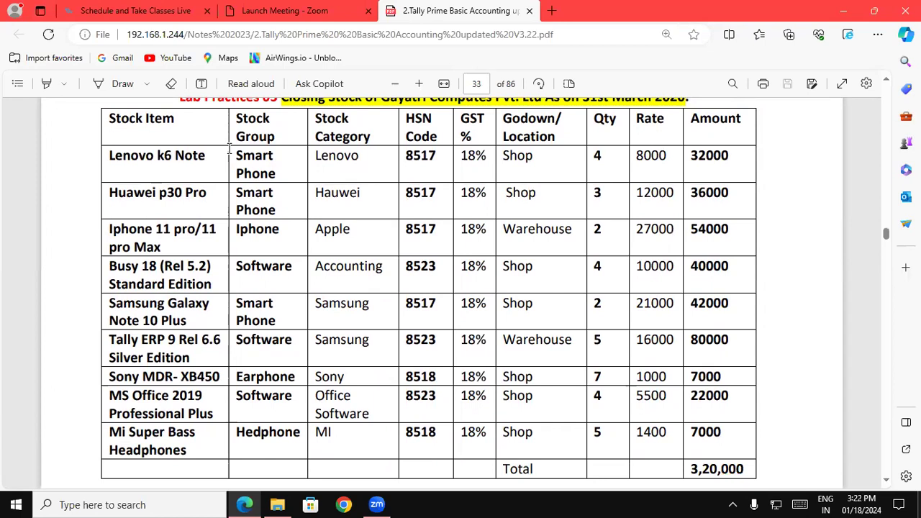
# Step: Select the Stock Group and HSN Code table headings, then dismiss the highlight menu
pyautogui.moveTo(235, 121); pyautogui.dragTo(265, 138)
pyautogui.rightClick(265, 139)
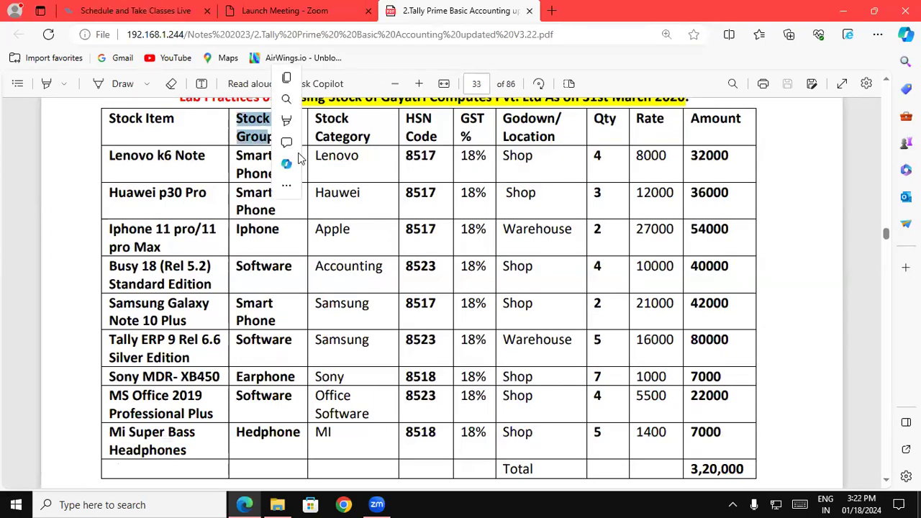
pyautogui.moveTo(407, 118); pyautogui.dragTo(436, 140)
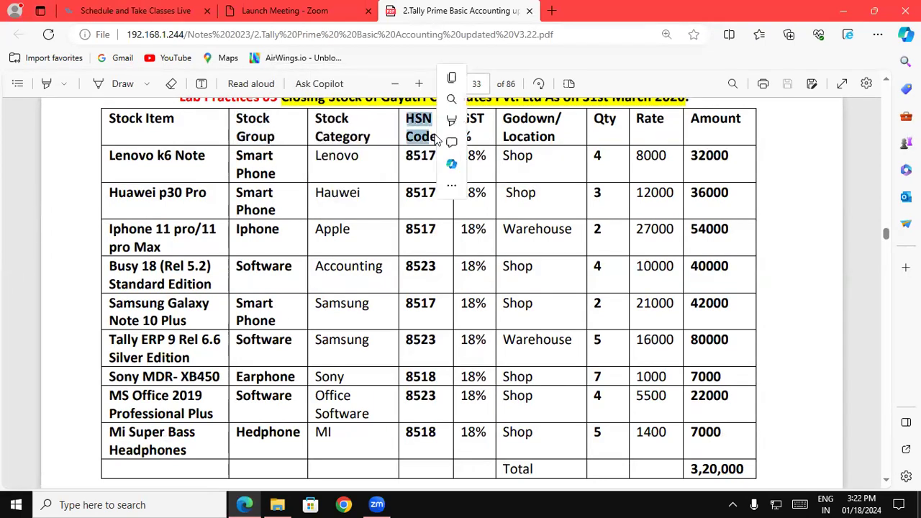
pyautogui.rightClick(474, 141)
pyautogui.moveTo(475, 137)
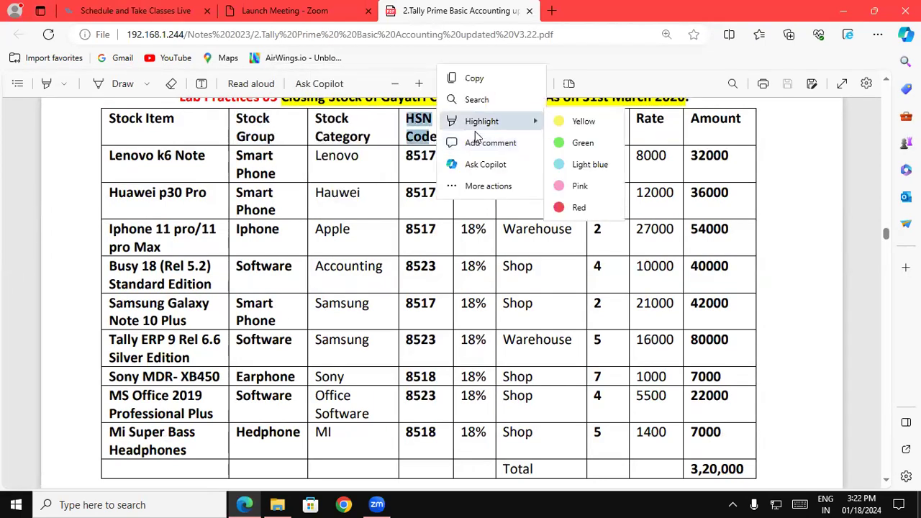
pyautogui.click(444, 228)
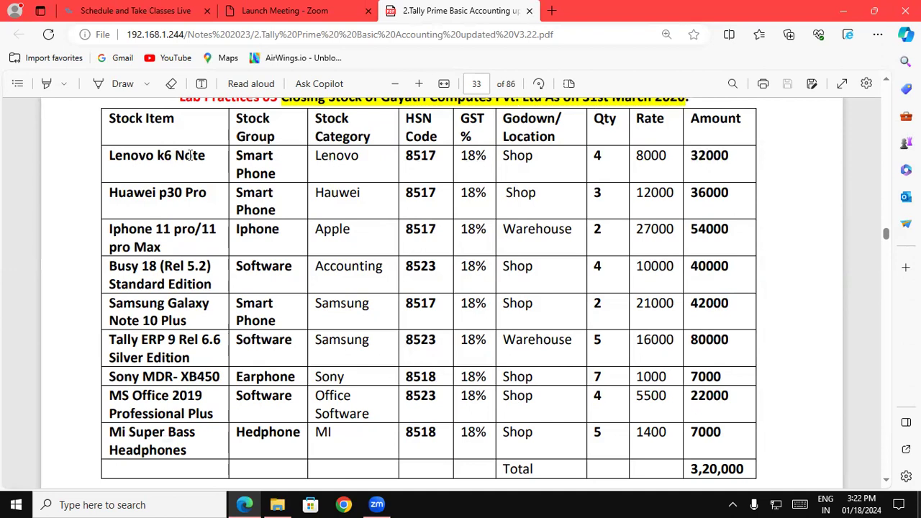
# Step: Minimize Edge and File Explorer, then launch TallyPrime from its desktop shortcut
pyautogui.click(850, 16)
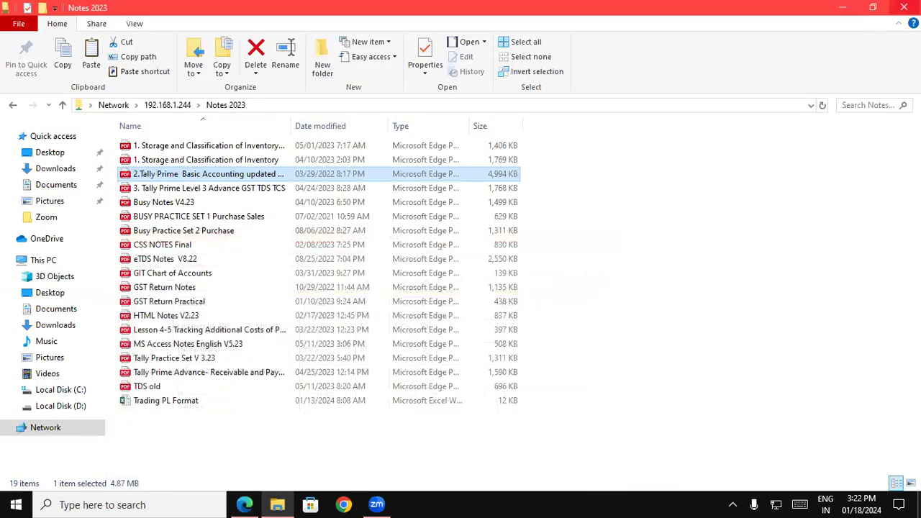
pyautogui.click(853, 16)
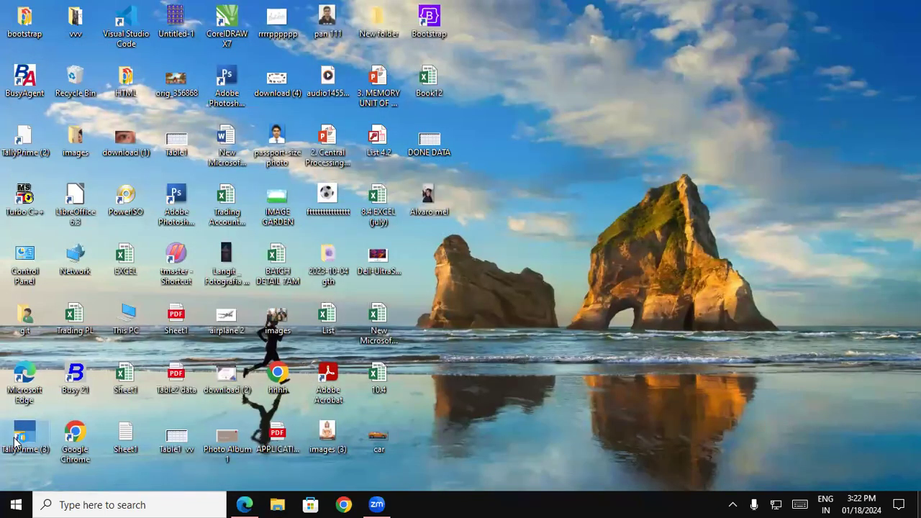
pyautogui.doubleClick(16, 441)
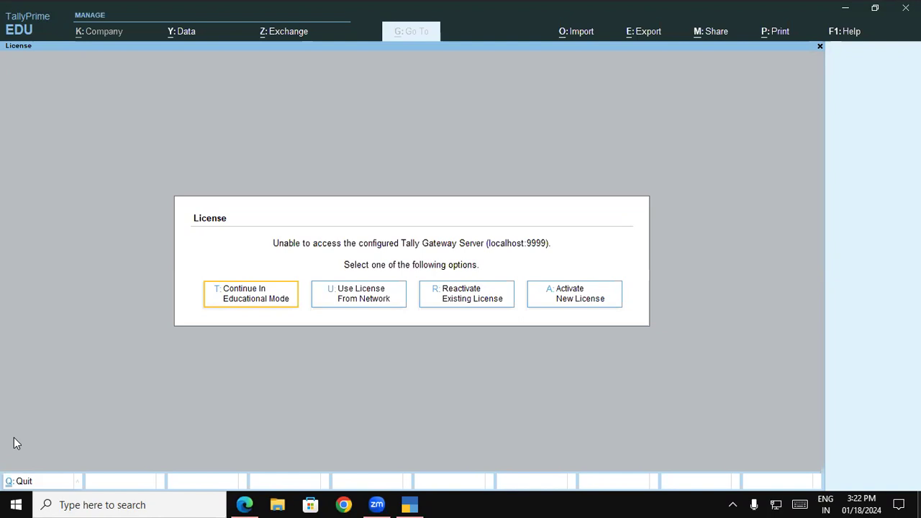
# Step: Continue in Educational Mode so Gaytri Trading Co loads in Gateway of Tally
pyautogui.click(240, 294)
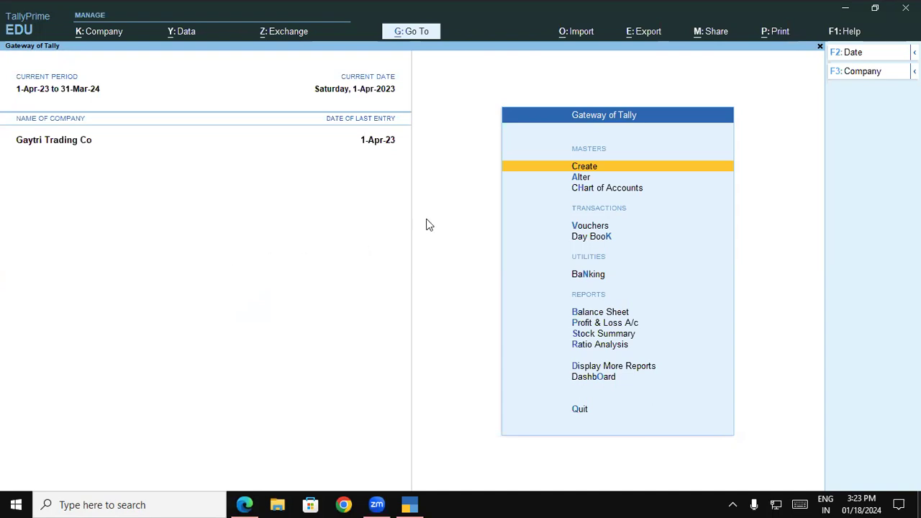
# Step: Start a new Stock Group from the masters list and bring up Company Features with F11
pyautogui.press('Return')
pyautogui.press('Down')
pyautogui.press('Down')
pyautogui.press('Down')
pyautogui.press('Down')
pyautogui.press('Down')
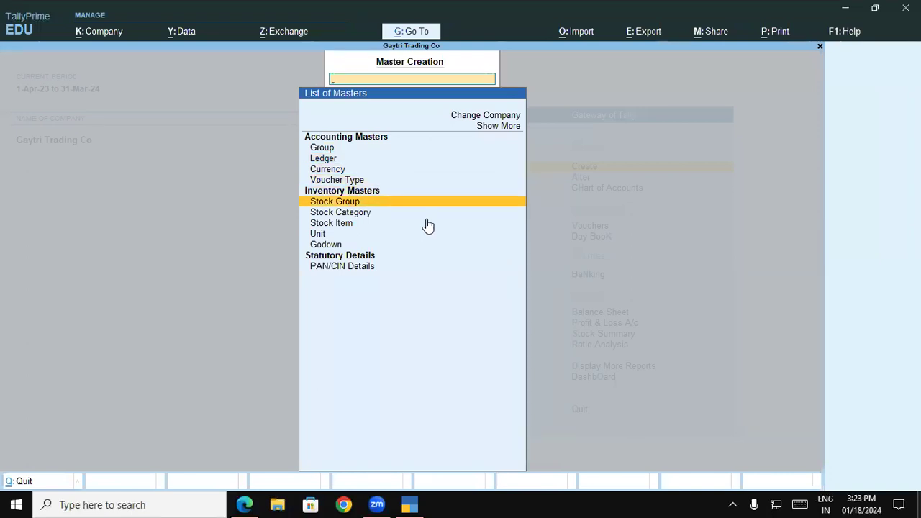
pyautogui.press('Return')
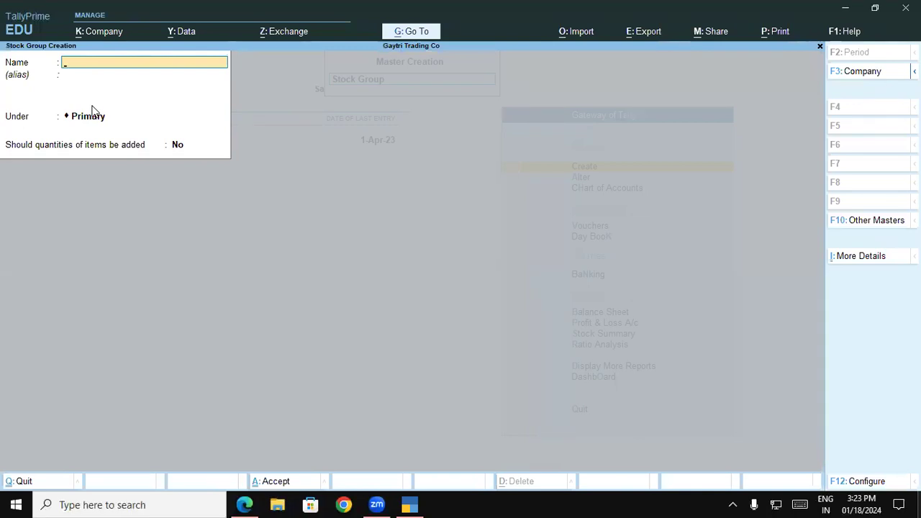
pyautogui.press('F11')
pyautogui.press('Down')
pyautogui.press('Down')
pyautogui.press('Down')
pyautogui.press('Down')
pyautogui.press('Down')
pyautogui.press('Down')
pyautogui.press('Down')
pyautogui.press('Down')
pyautogui.press('Down')
pyautogui.press('Down')
pyautogui.press('Down')
pyautogui.press('Down')
pyautogui.press('Down')
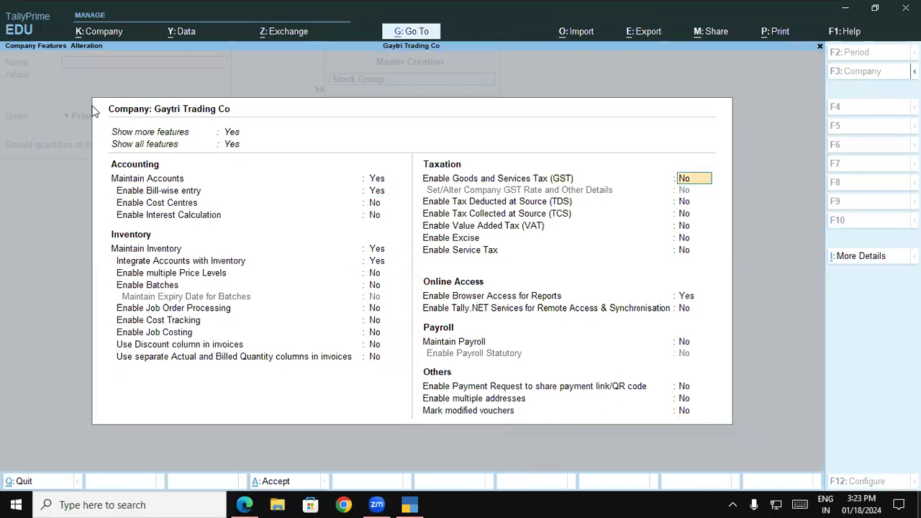
# Step: Enable GST with state Uttar Pradesh, the company's GSTIN and Monthly GSTR-1 periodicity
pyautogui.write('Y')
pyautogui.press('Return')
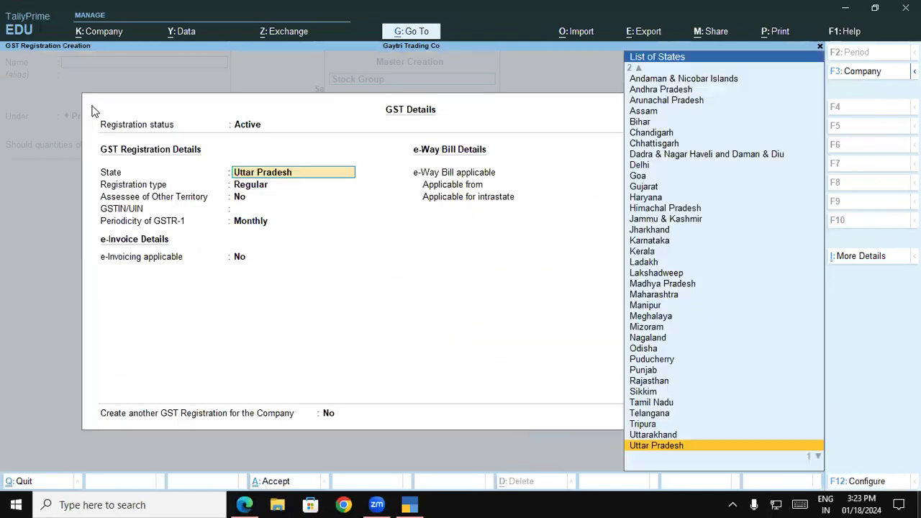
pyautogui.press('Return')
pyautogui.press('Return')
pyautogui.press('Return')
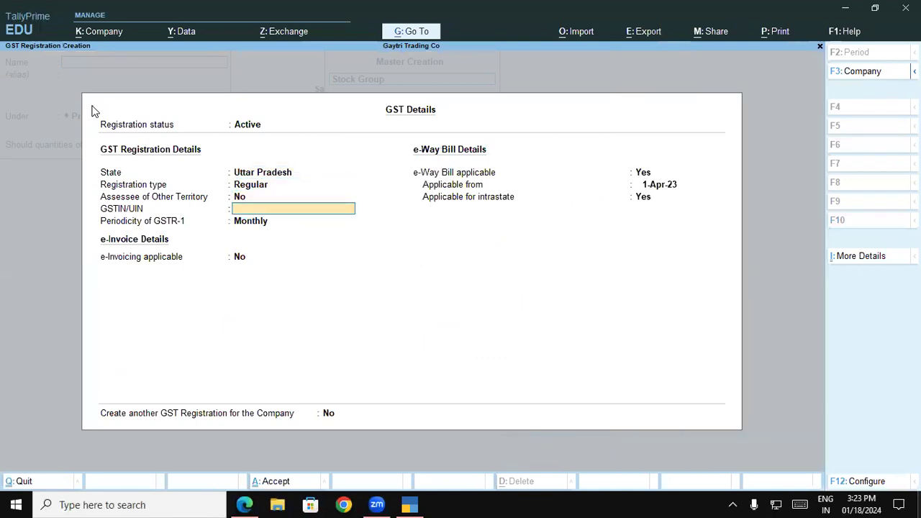
pyautogui.write('09AP')
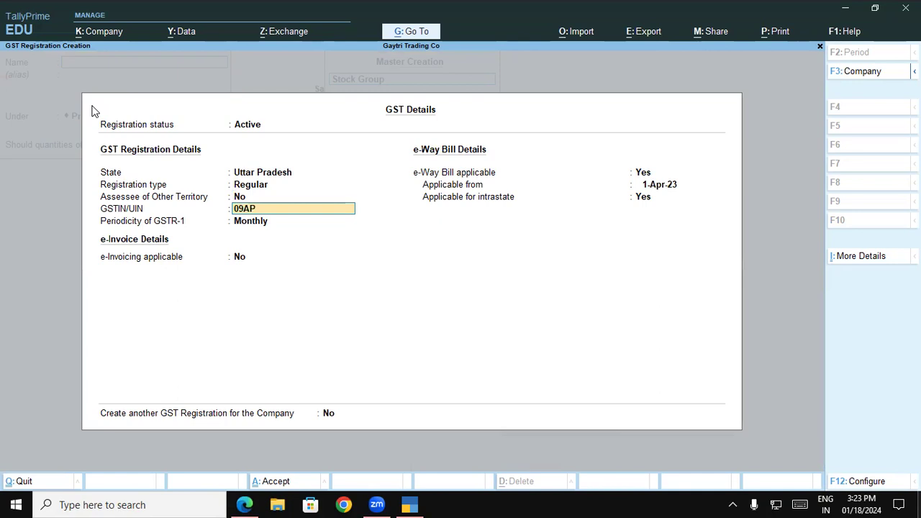
pyautogui.write('MPV1231M1ZD')
pyautogui.press('Return')
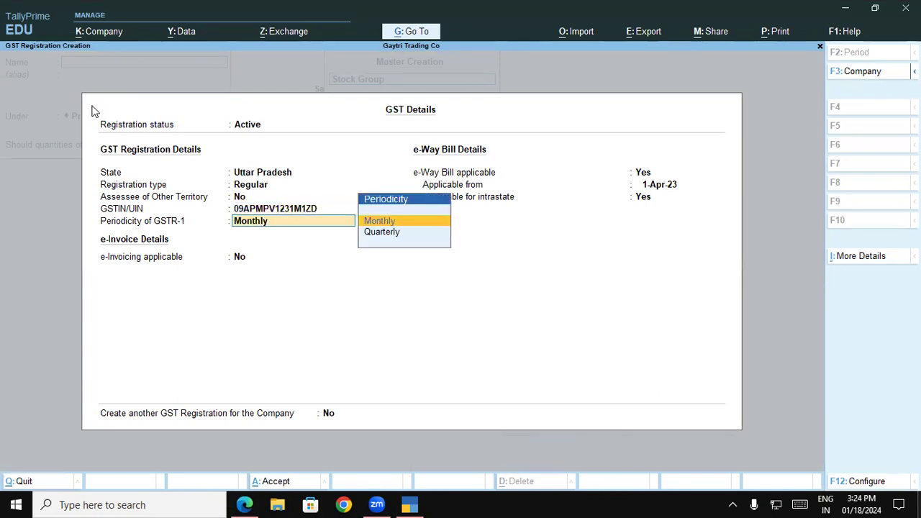
pyautogui.hotkey('ctrl', 'a')
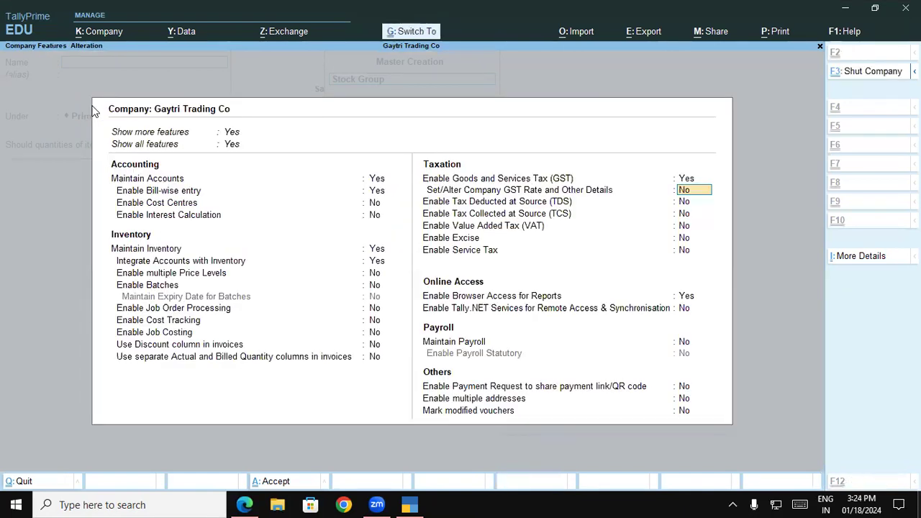
# Step: Save the company features, updating vouchers' GST status, and close the stock group form
pyautogui.hotkey('ctrl', 'a')
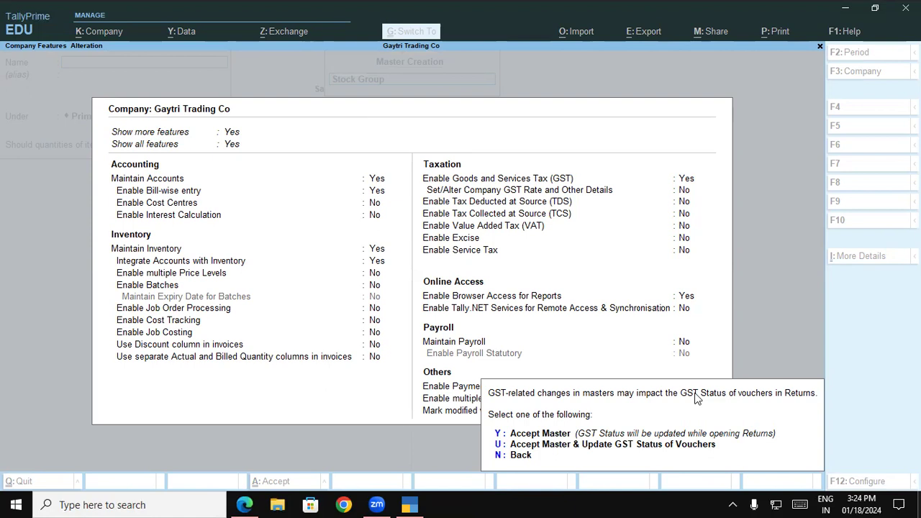
pyautogui.press('y')
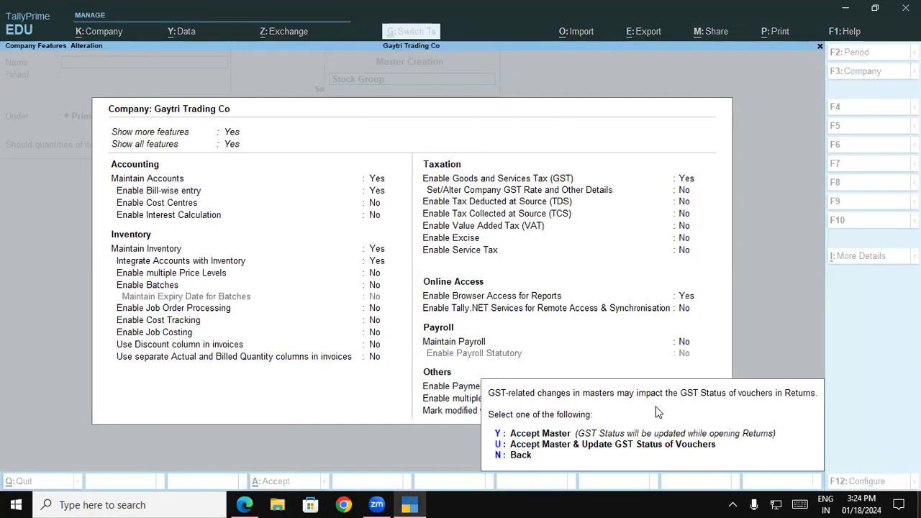
pyautogui.press('u')
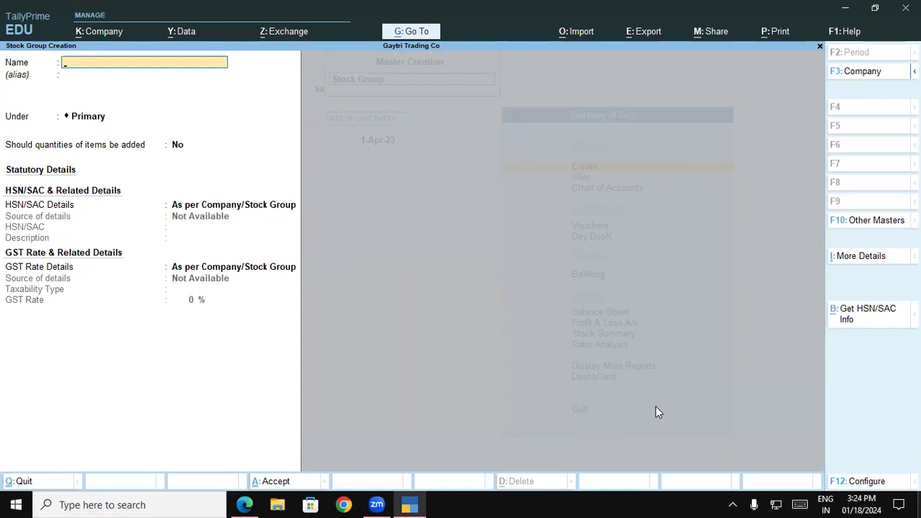
pyautogui.press('Escape')
pyautogui.press('Escape')
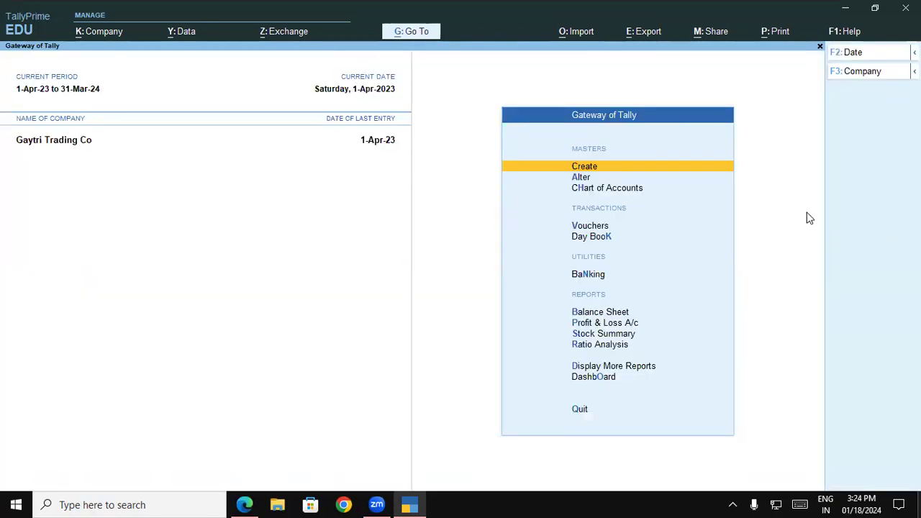
pyautogui.click(616, 166)
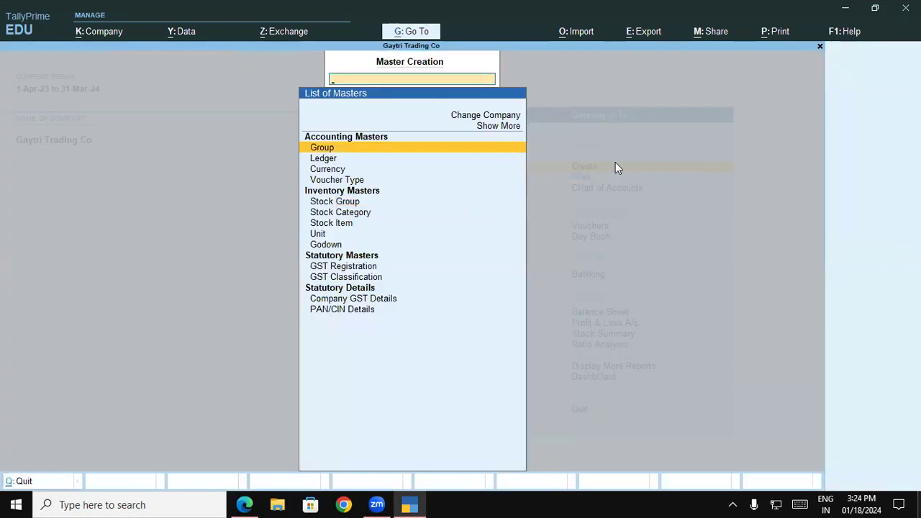
pyautogui.press('Down')
pyautogui.press('Down')
pyautogui.press('Down')
pyautogui.press('Down')
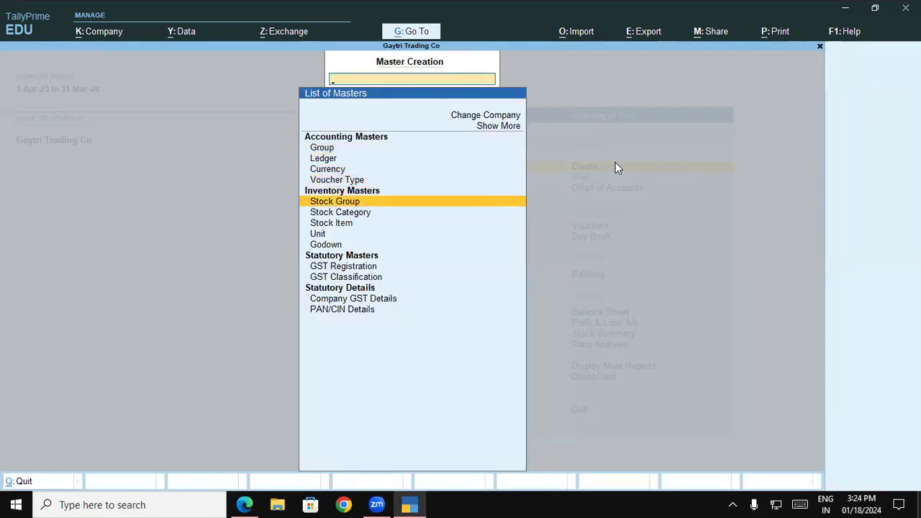
pyautogui.press('Return')
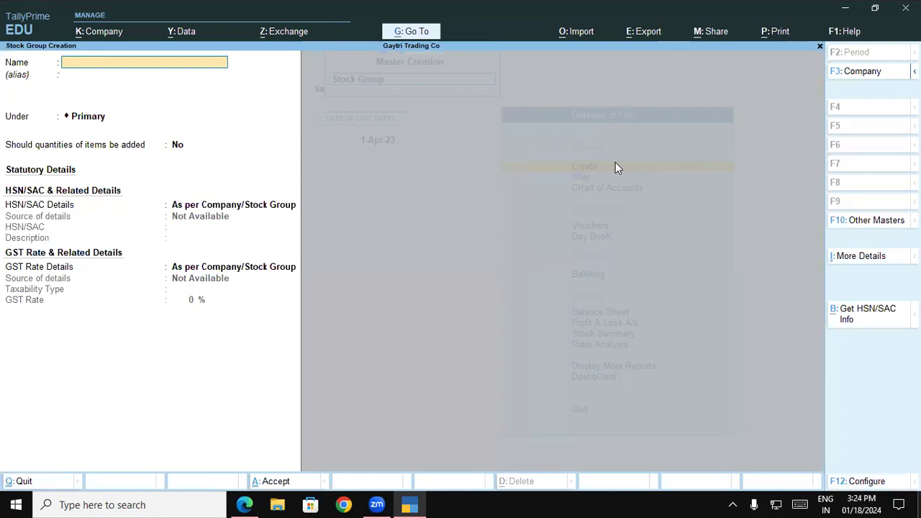
pyautogui.press('ctrl')
pyautogui.hotkey('ctrl', 'q')
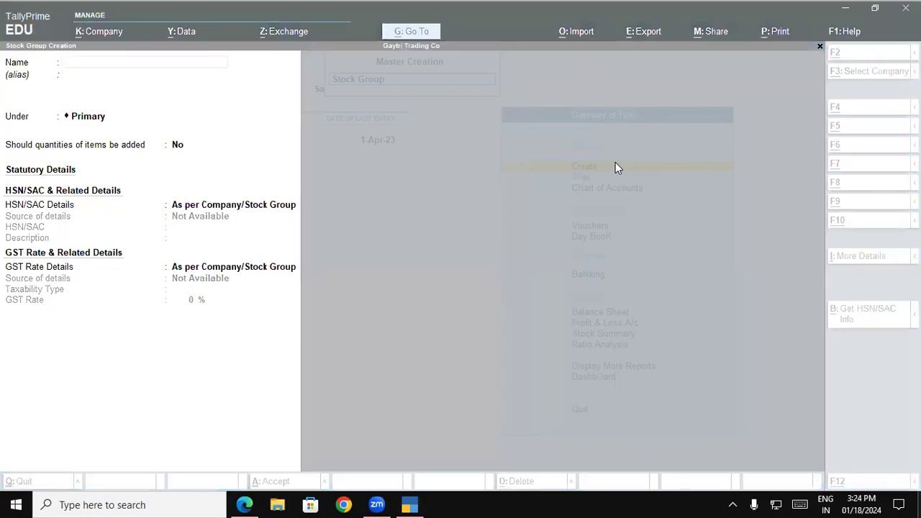
pyautogui.hotkey('alt', 'Tab')
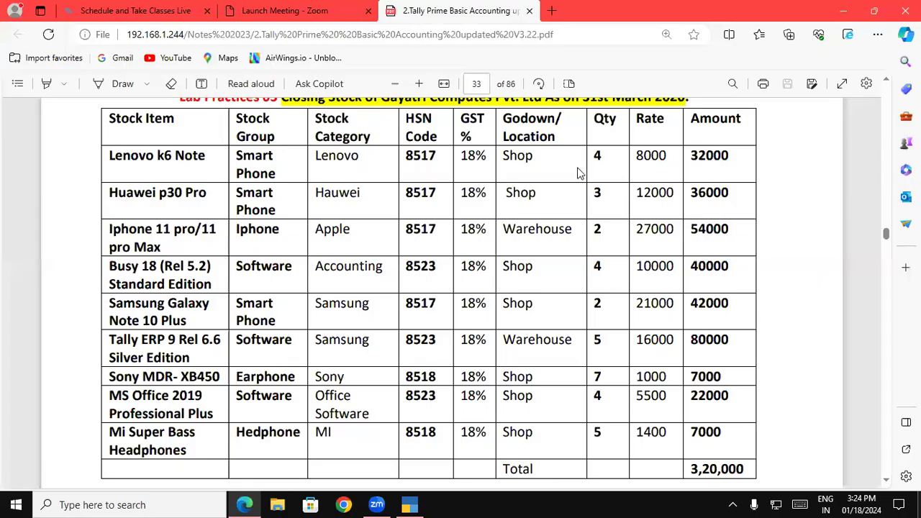
pyautogui.moveTo(276, 177); pyautogui.dragTo(239, 175)
pyautogui.hotkey('ctrl', 'c')
# Step: Name the stock group SMART PHONE with HSN/SAC code 8517 and description SMART PHONE
pyautogui.click(409, 505)
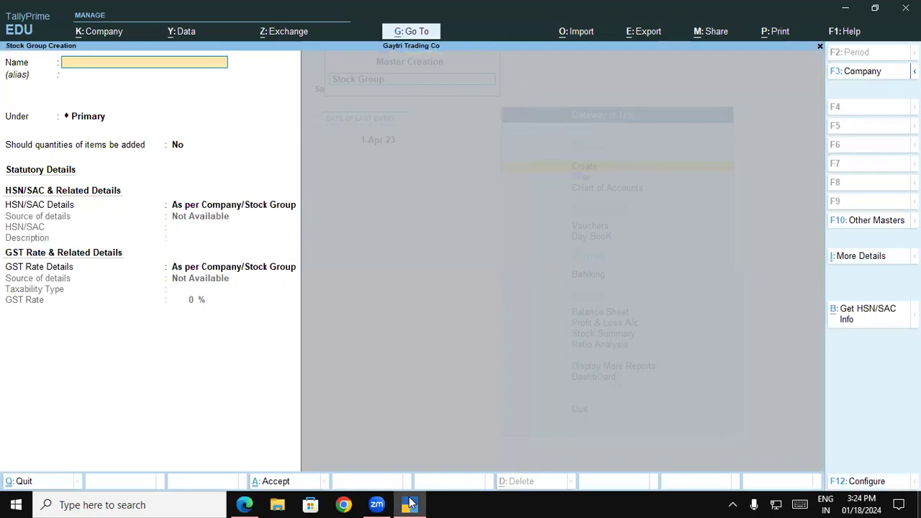
pyautogui.write('SMART PHONE')
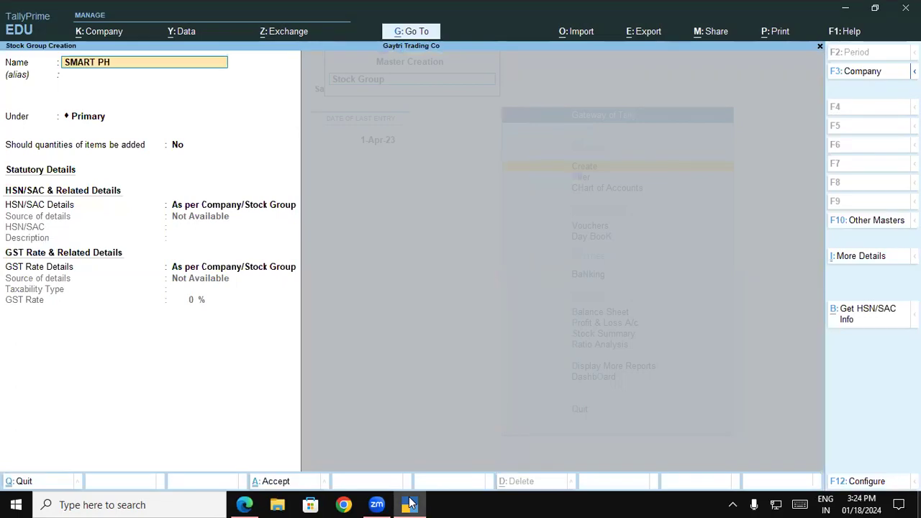
pyautogui.press('Return')
pyautogui.press('Return')
pyautogui.press('Return')
pyautogui.press('Return')
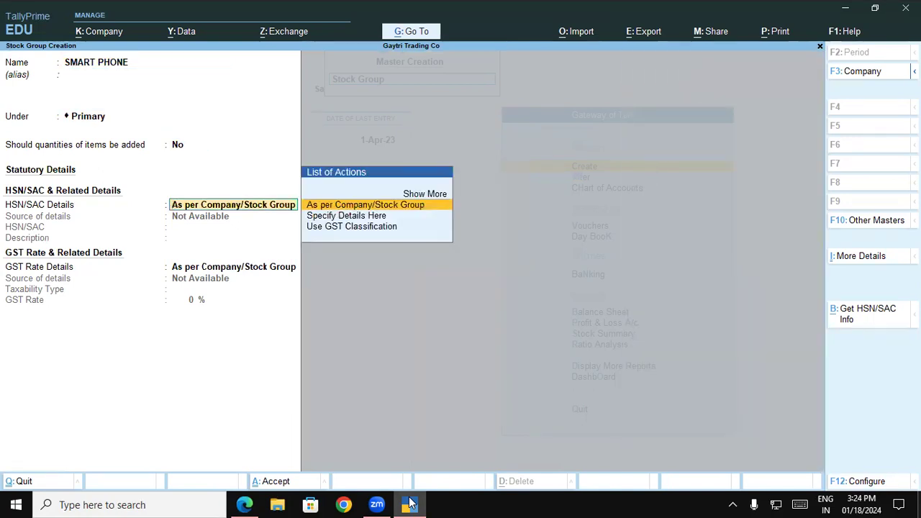
pyautogui.press('Down')
pyautogui.press('Return')
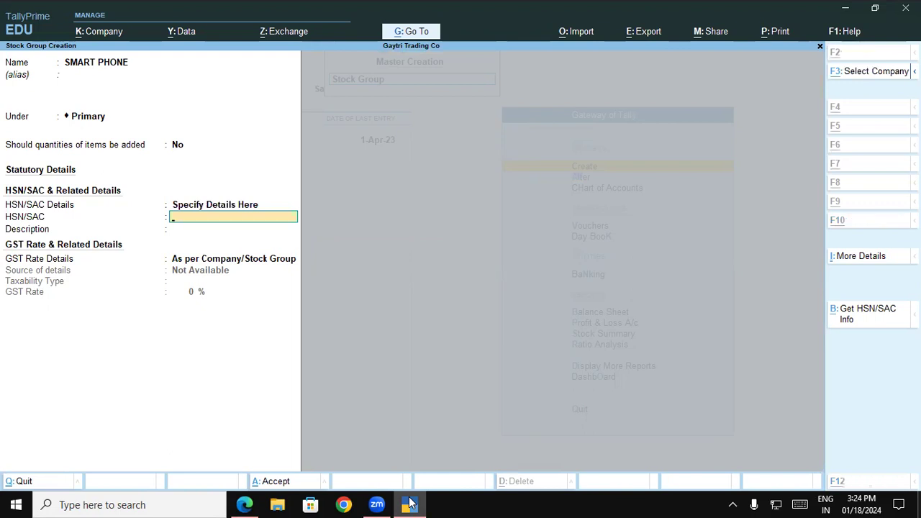
pyautogui.click(408, 505)
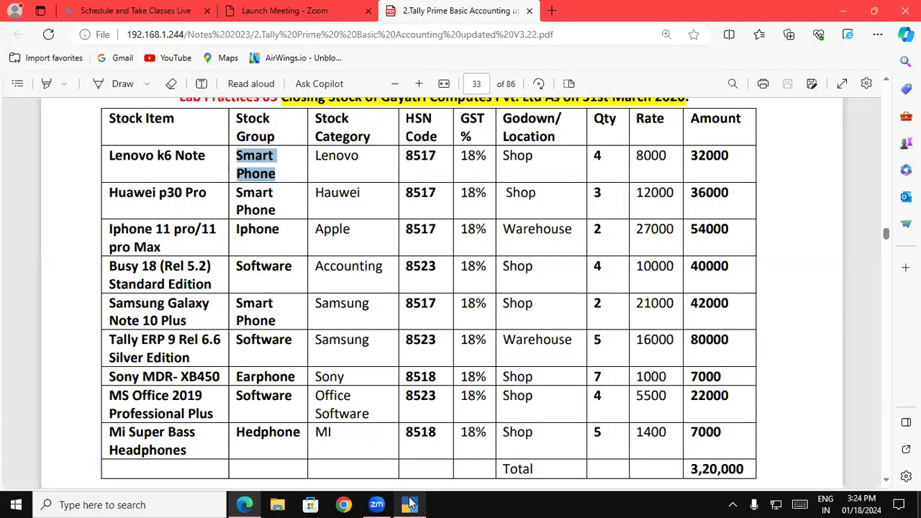
pyautogui.click(409, 505)
pyautogui.write('8')
pyautogui.write('7')
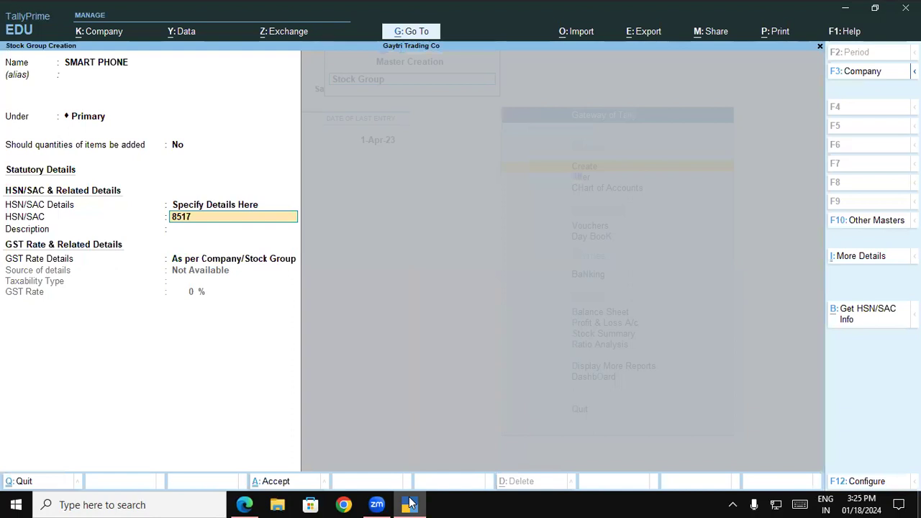
pyautogui.press('Return')
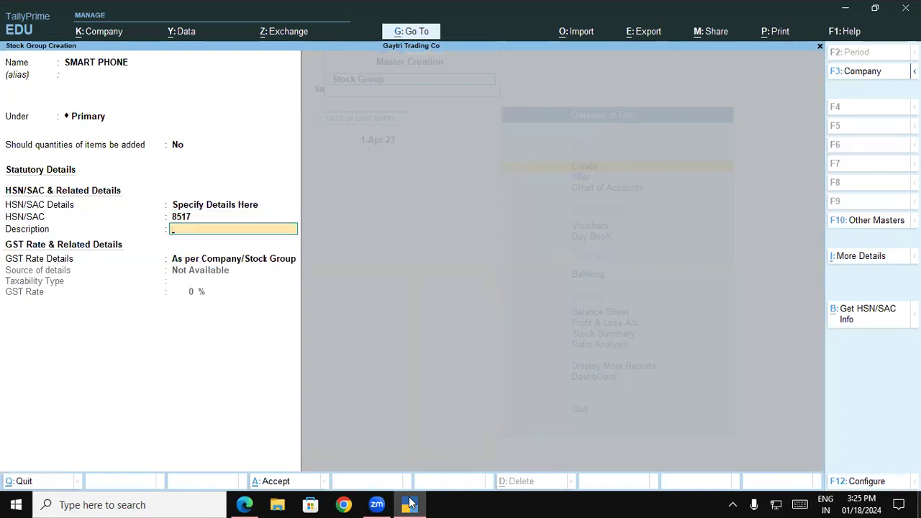
pyautogui.write('SMART PHONE')
# Step: Set the group's GST rate details to Taxable at 18% and save it
pyautogui.press('Return')
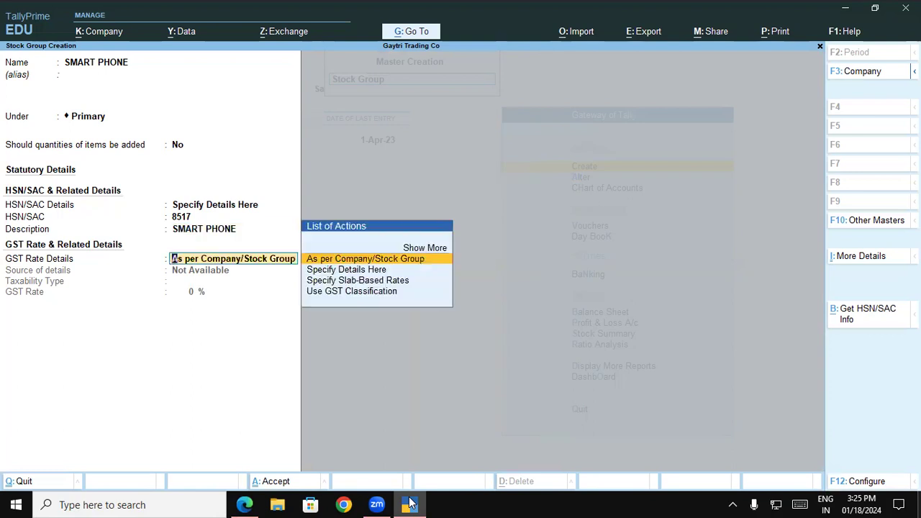
pyautogui.press('Down')
pyautogui.press('Return')
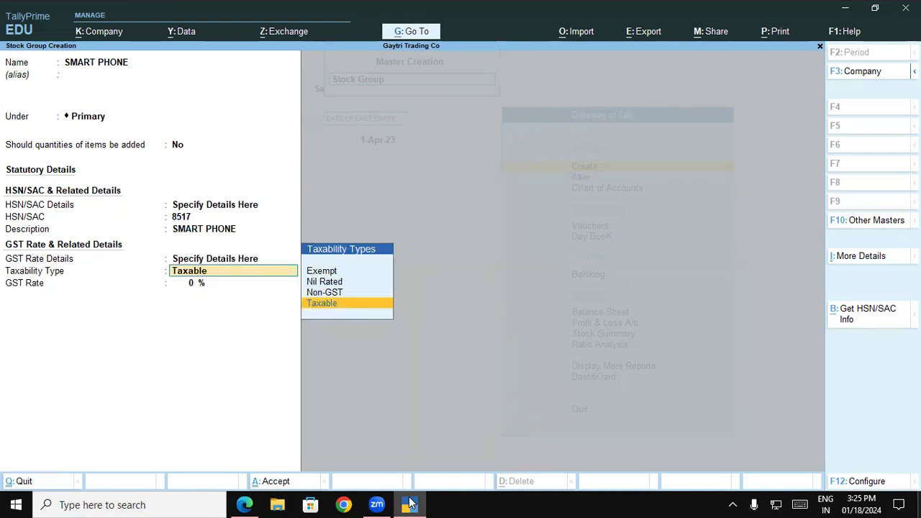
pyautogui.press('Return')
pyautogui.write('18')
pyautogui.press('Return')
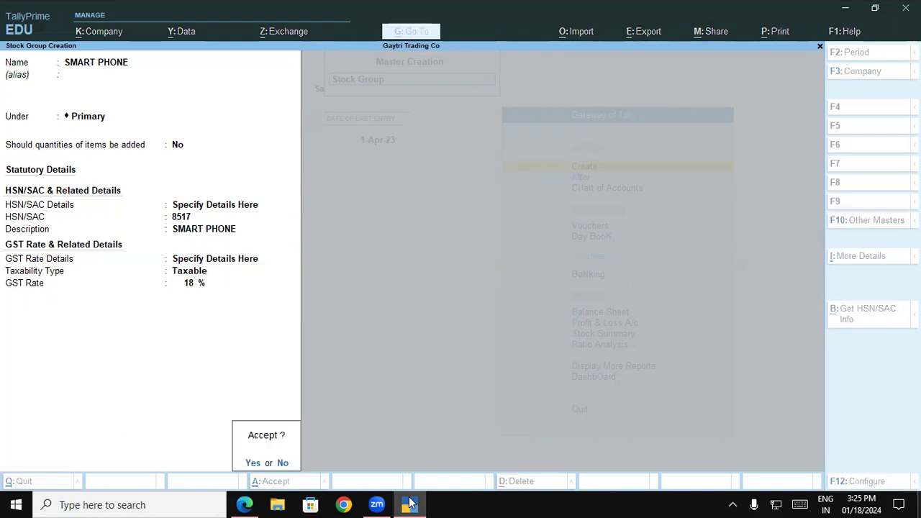
pyautogui.press('Return')
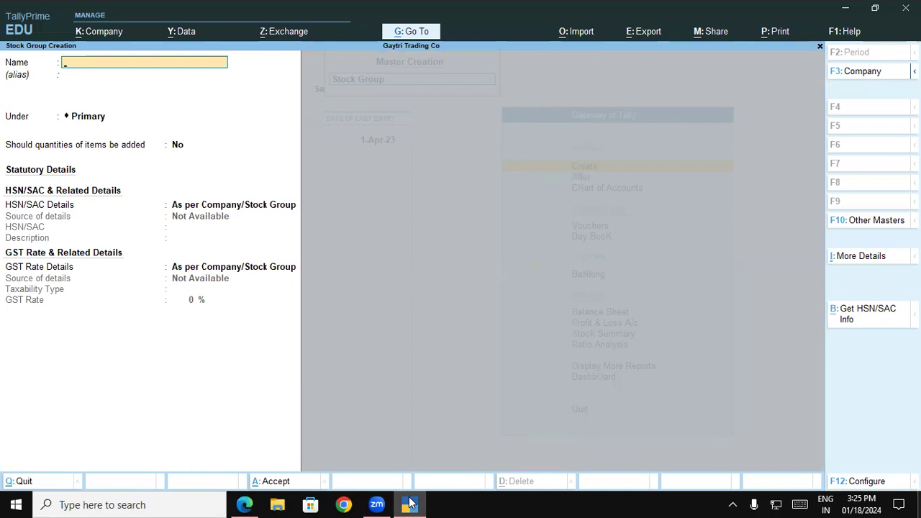
# Step: Create the stock category LENOVO under Primary
pyautogui.press('Escape')
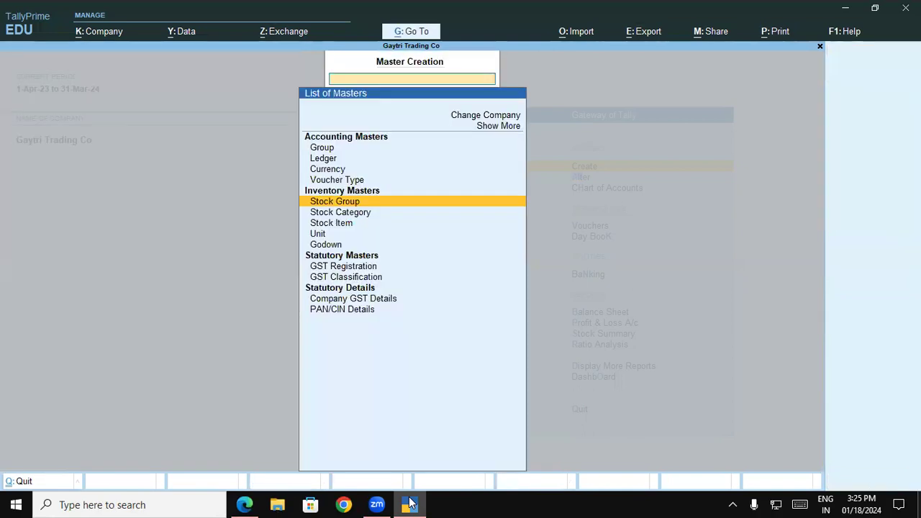
pyautogui.press('Down')
pyautogui.press('Return')
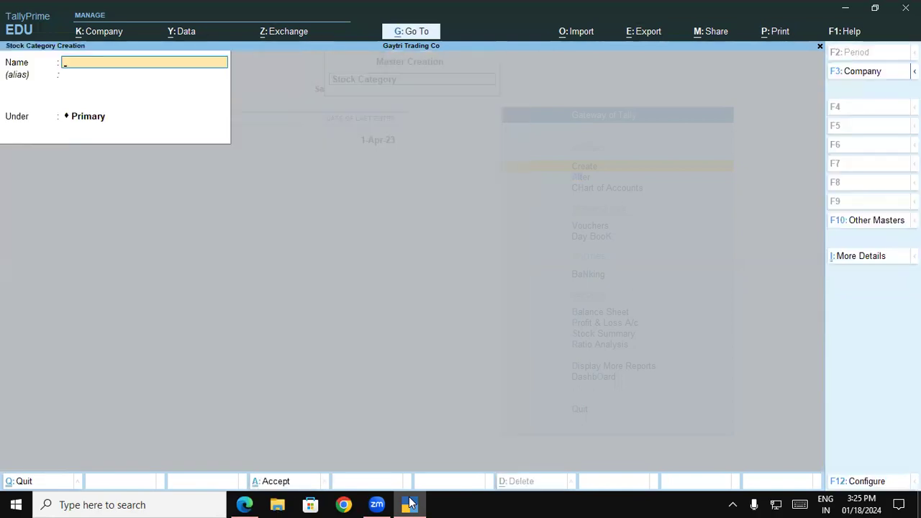
pyautogui.click(245, 504)
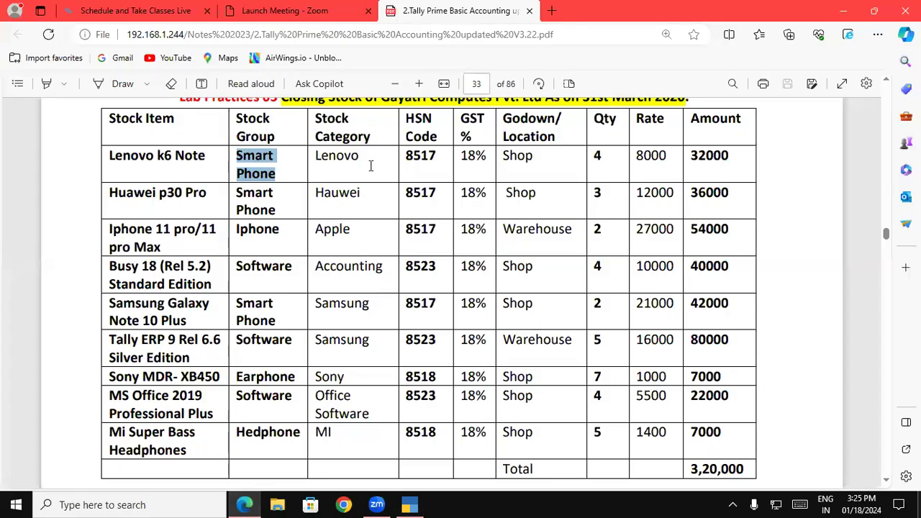
pyautogui.click(416, 504)
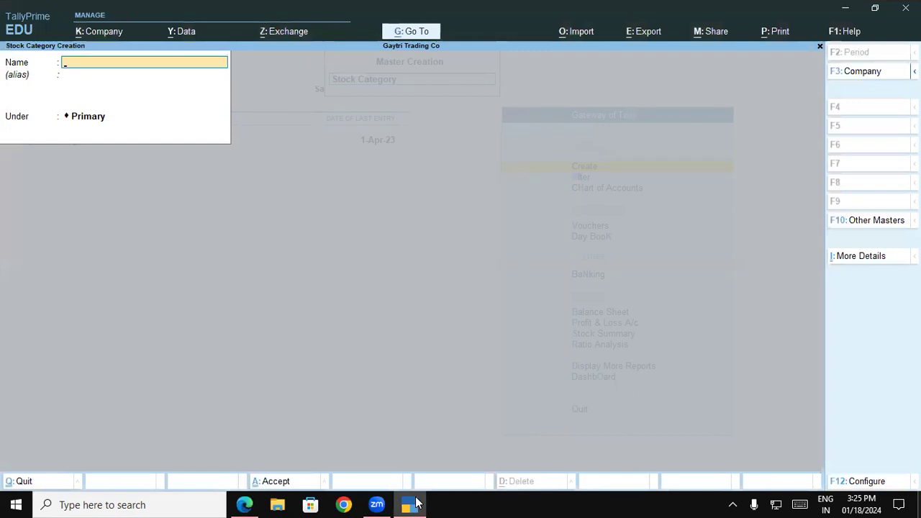
pyautogui.write('LENOVO')
pyautogui.press('Return')
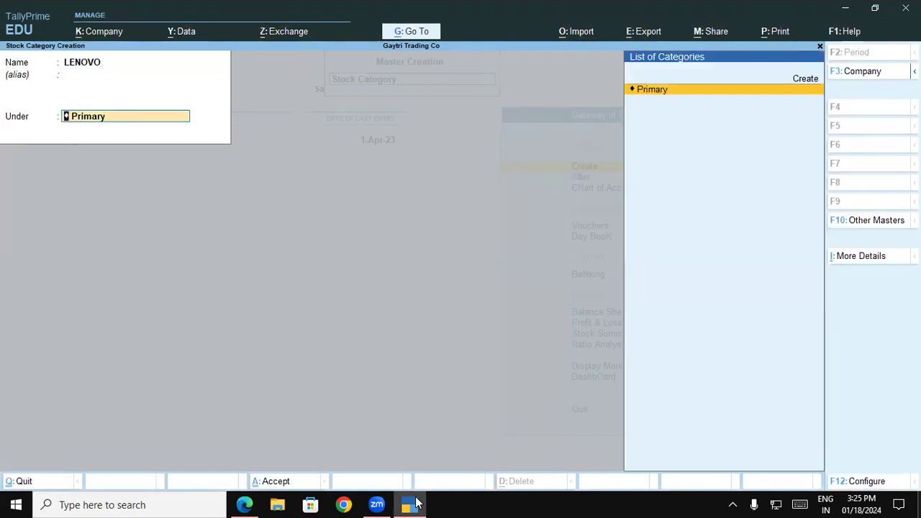
pyautogui.press('Return')
pyautogui.press('Return')
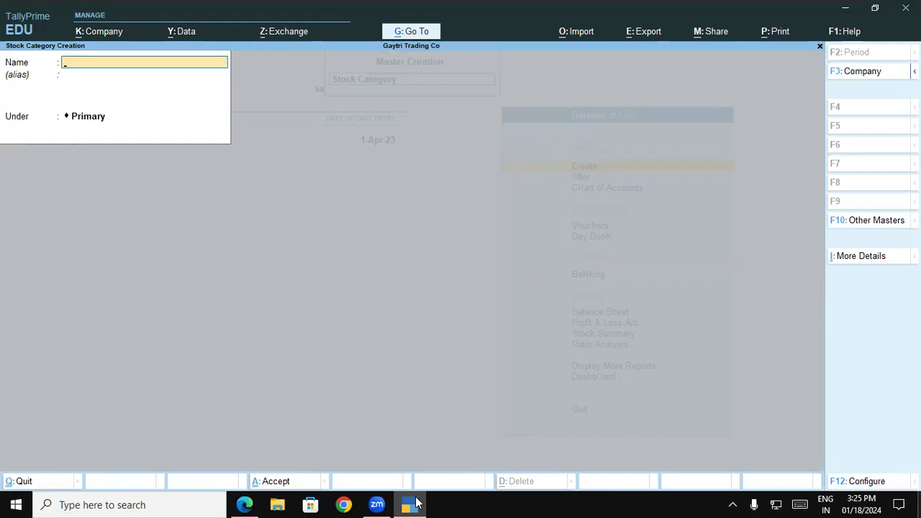
# Step: Mark the Shop godown in the PDF notes and return to the masters list
pyautogui.click(245, 504)
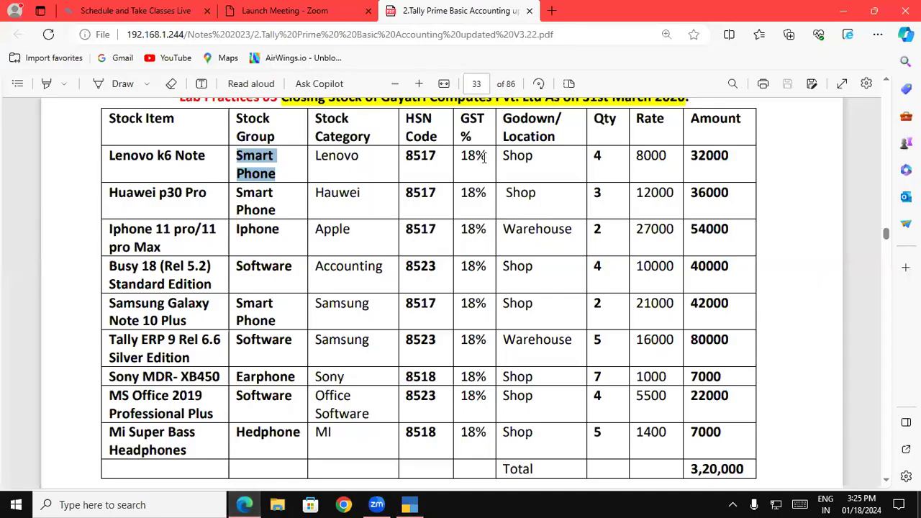
pyautogui.moveTo(504, 155); pyautogui.dragTo(534, 157)
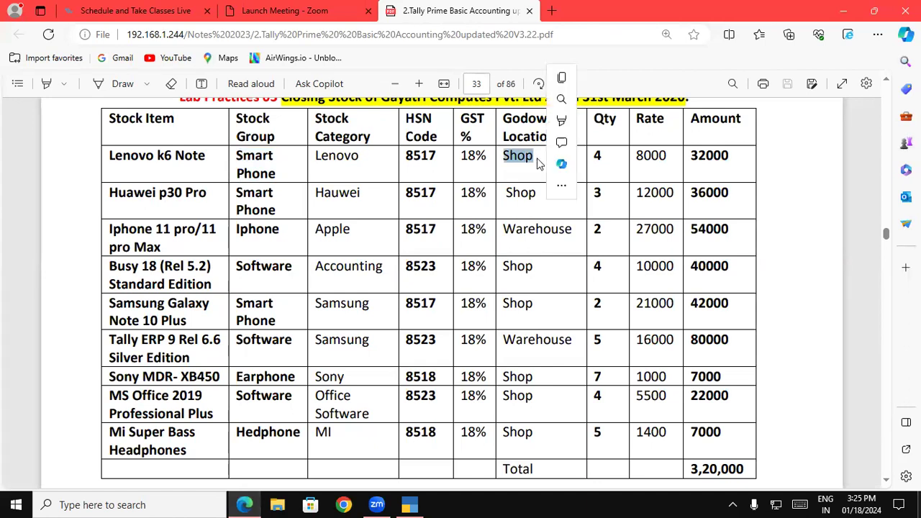
pyautogui.click(409, 504)
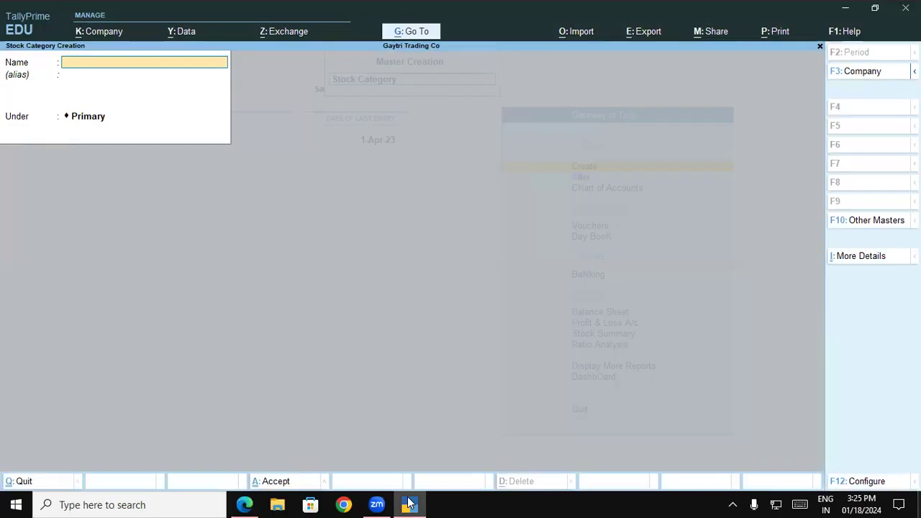
pyautogui.press('Escape')
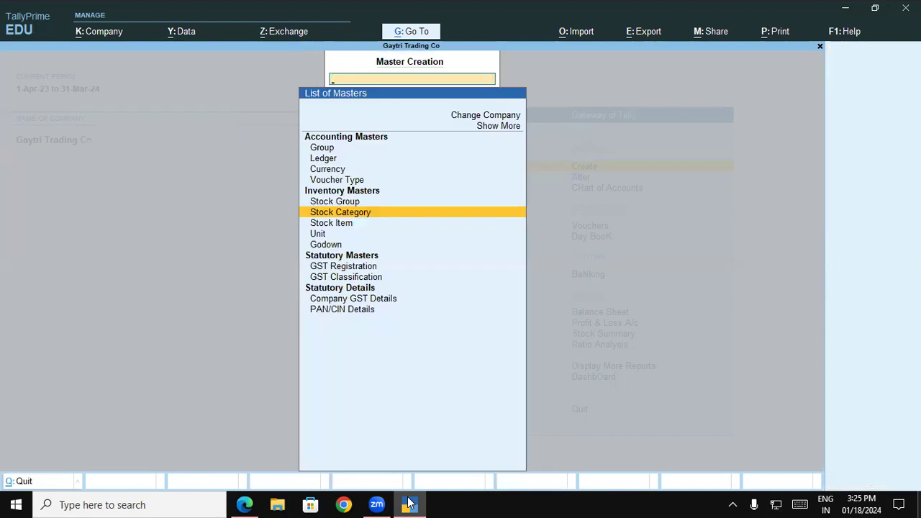
# Step: Rename the default Main Location godown to SHOP under Primary
pyautogui.press('Down')
pyautogui.press('Down')
pyautogui.press('Down')
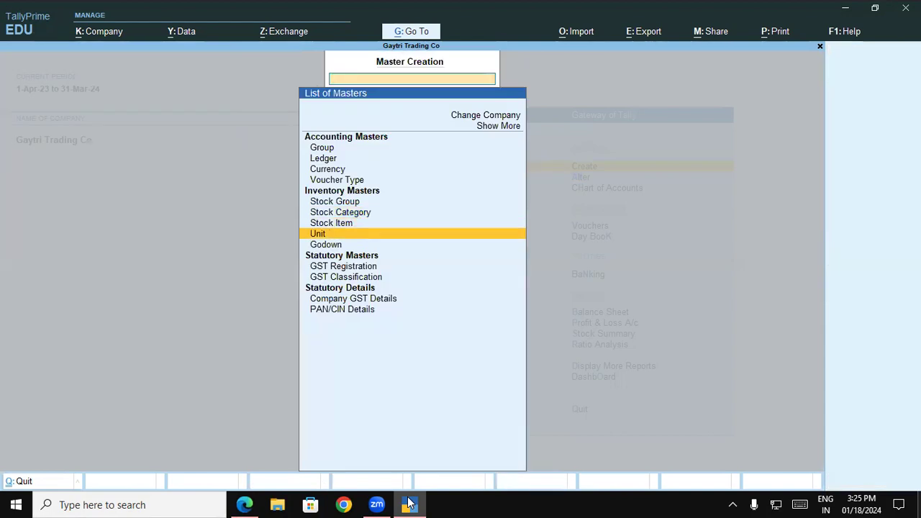
pyautogui.press('Return')
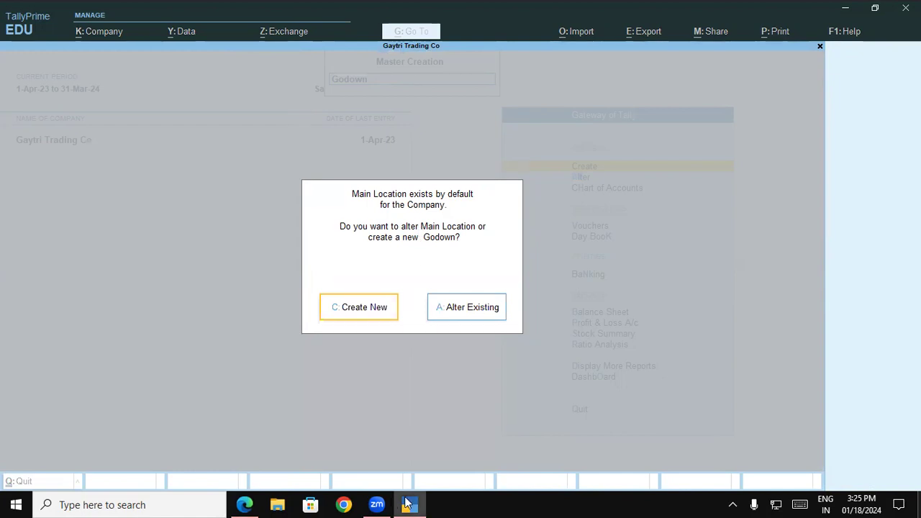
pyautogui.click(245, 505)
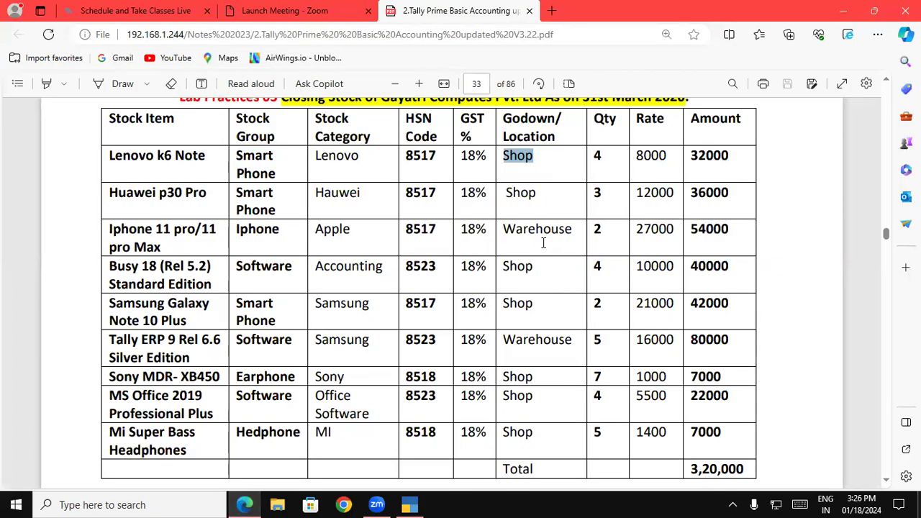
pyautogui.click(410, 505)
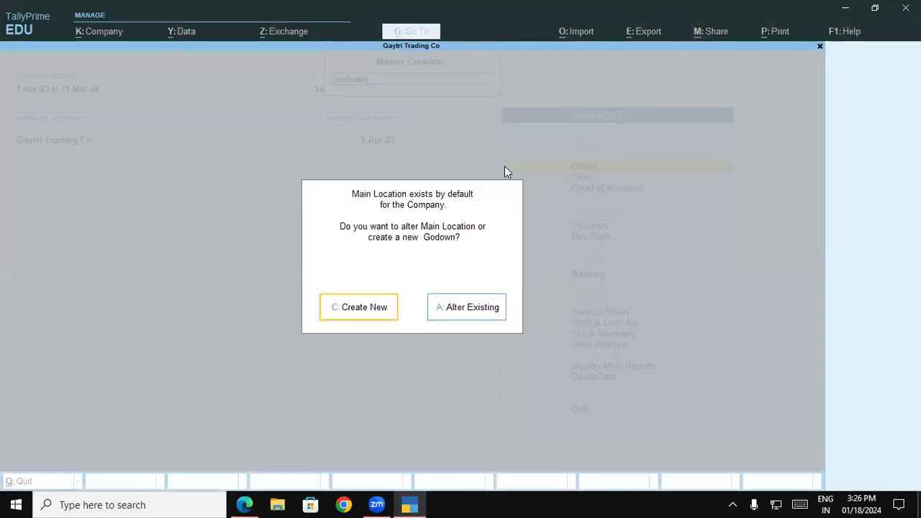
pyautogui.click(473, 308)
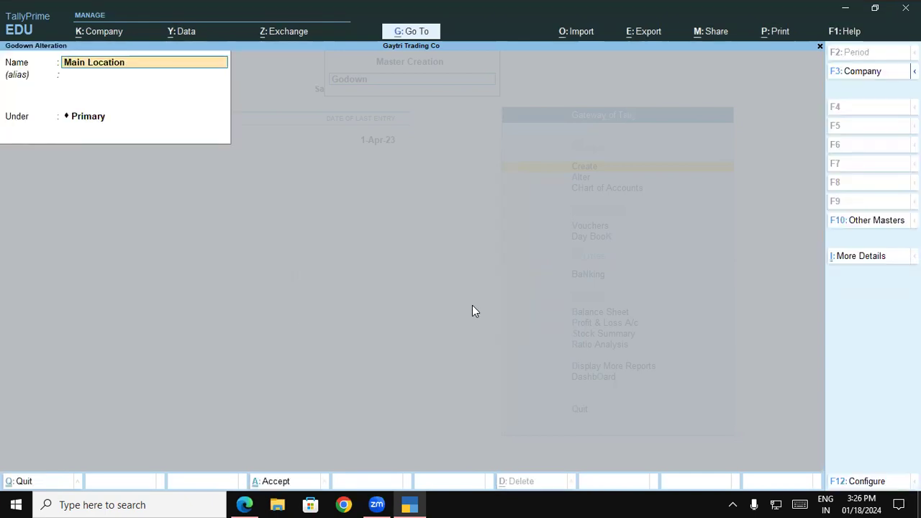
pyautogui.write('SHOP')
pyautogui.press('Return')
pyautogui.press('Return')
pyautogui.press('Return')
pyautogui.press('Return')
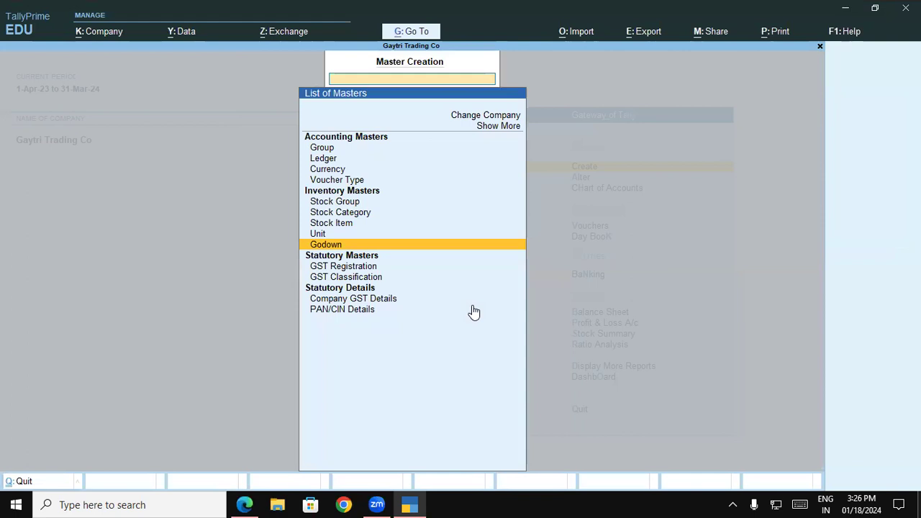
# Step: Create a new godown WARE HOUSE and close the blank godown form
pyautogui.press('Return')
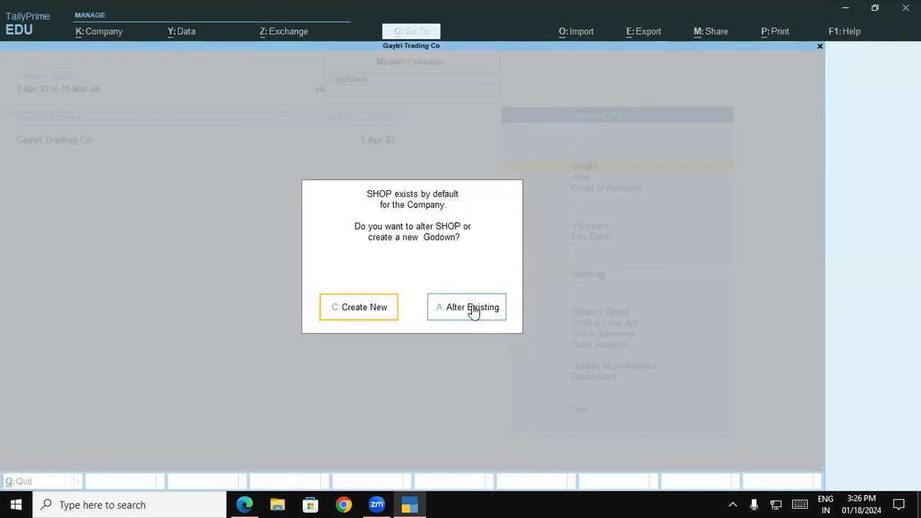
pyautogui.press('Return')
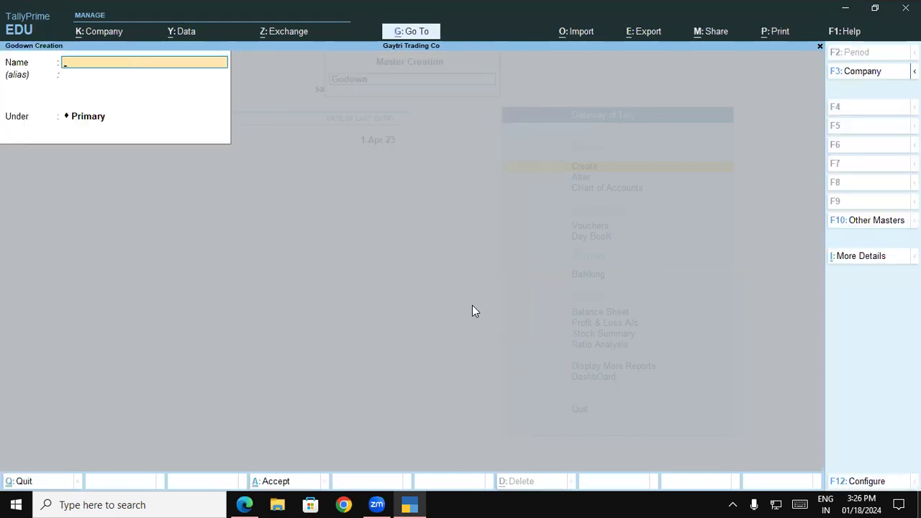
pyautogui.write('WARE HOUSE')
pyautogui.press('Return')
pyautogui.press('Return')
pyautogui.press('Return')
pyautogui.press('Return')
pyautogui.press('Escape')
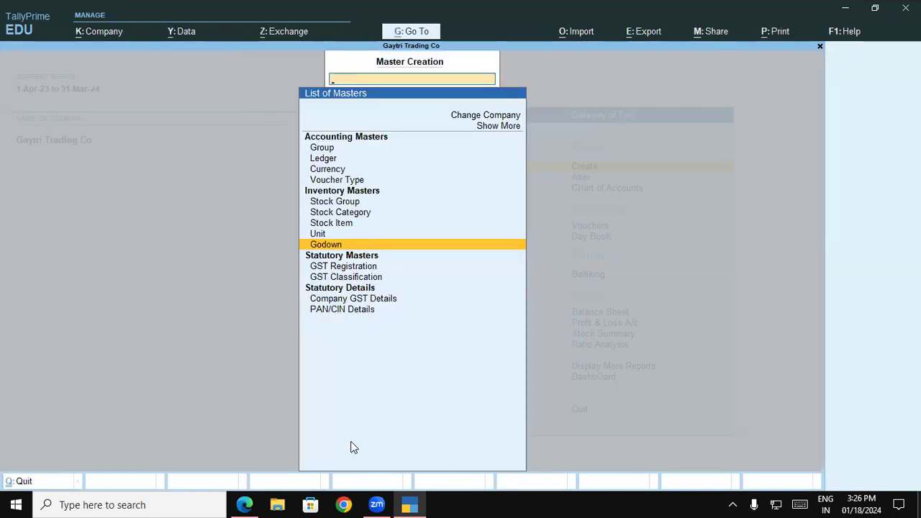
pyautogui.click(245, 504)
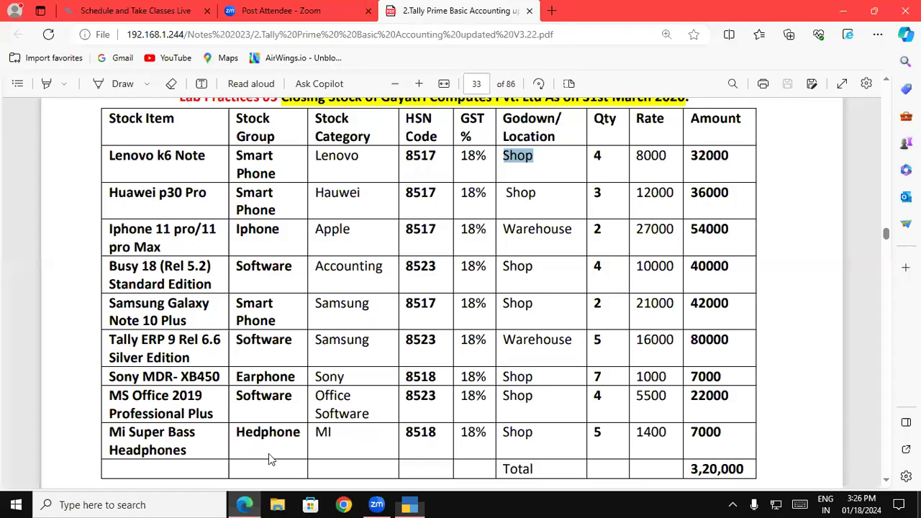
pyautogui.click(534, 155)
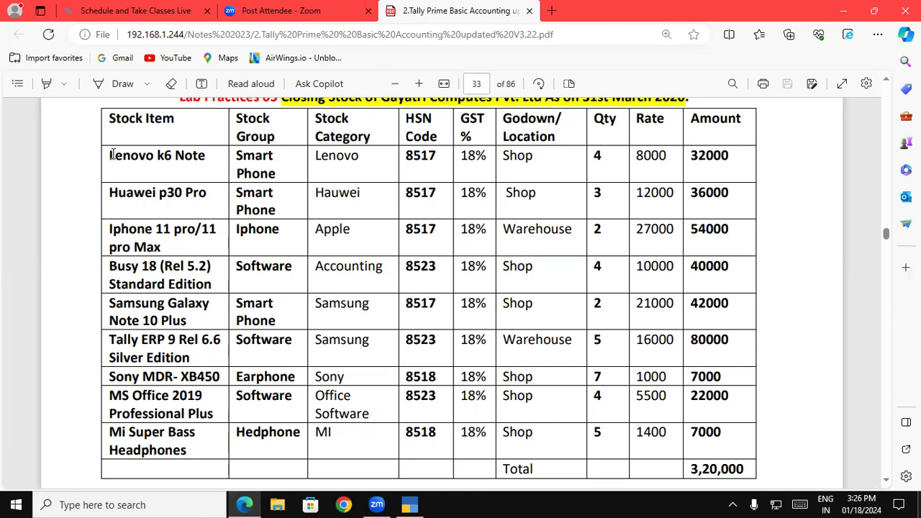
pyautogui.moveTo(133, 157); pyautogui.dragTo(213, 165)
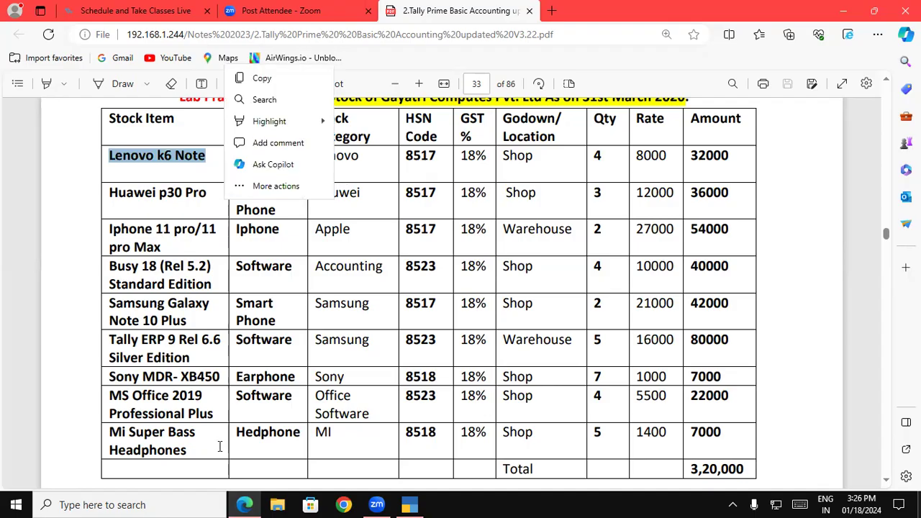
pyautogui.click(415, 504)
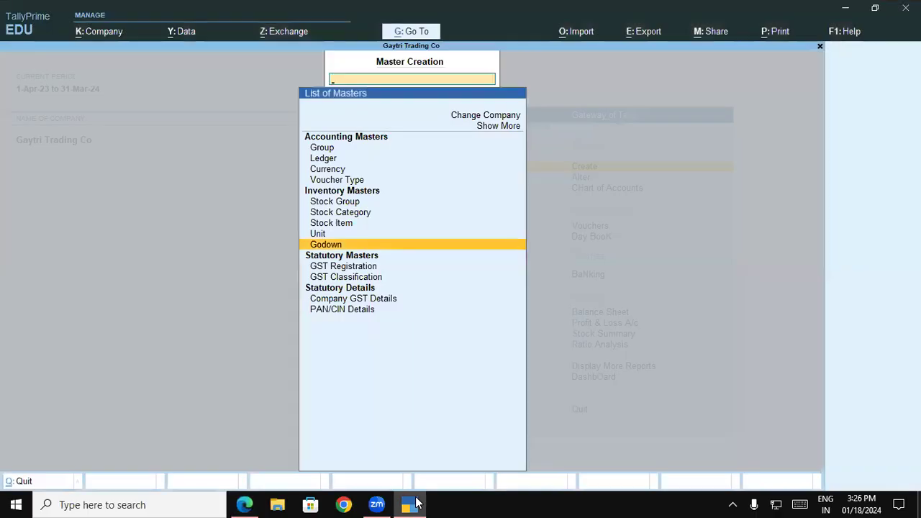
# Step: Create simple unit Pcs with UQC PCS-PIECES and 0 decimal places, then return to the masters list
pyautogui.press('Up')
pyautogui.press('Return')
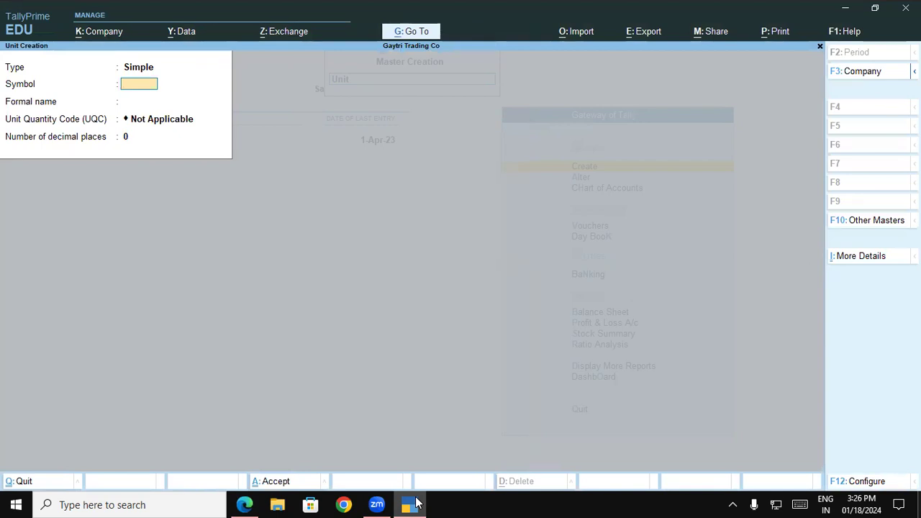
pyautogui.write('Pcs')
pyautogui.press('Return')
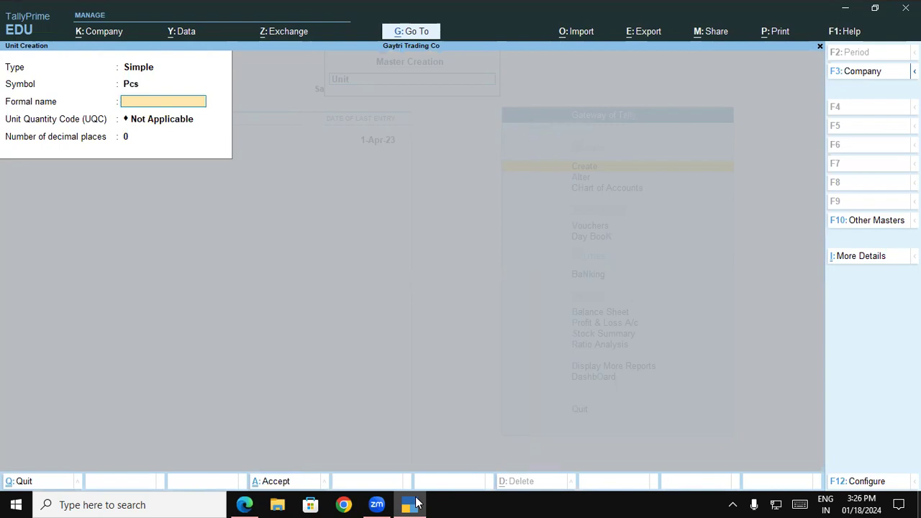
pyautogui.press('Return')
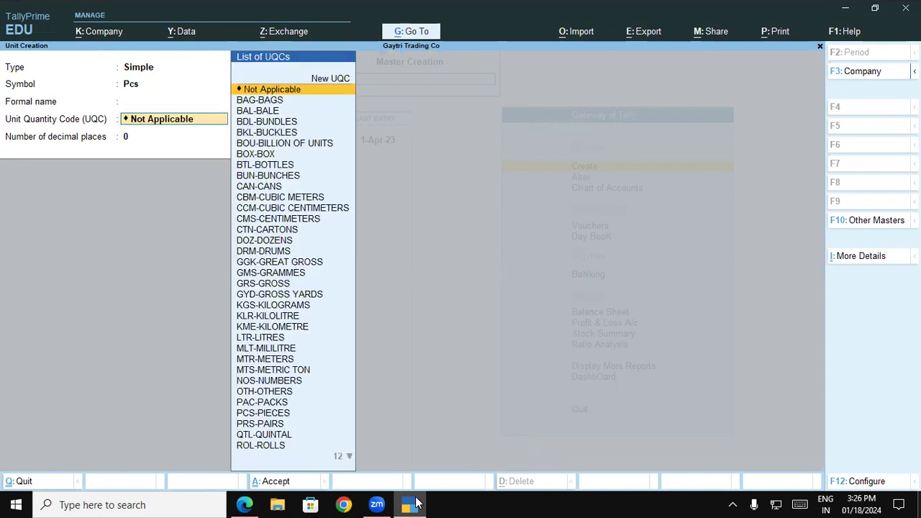
pyautogui.write('p')
pyautogui.press('Down')
pyautogui.press('Down')
pyautogui.press('Down')
pyautogui.press('Up')
pyautogui.press('Return')
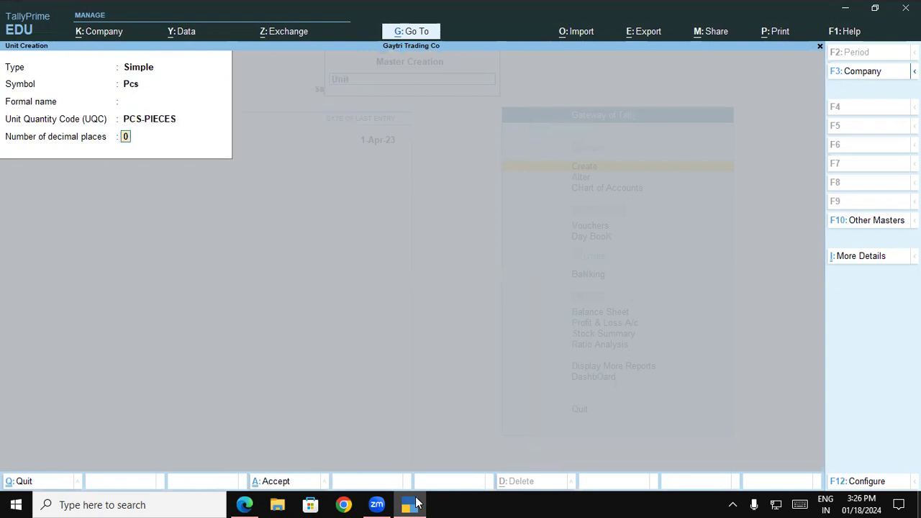
pyautogui.press('Return')
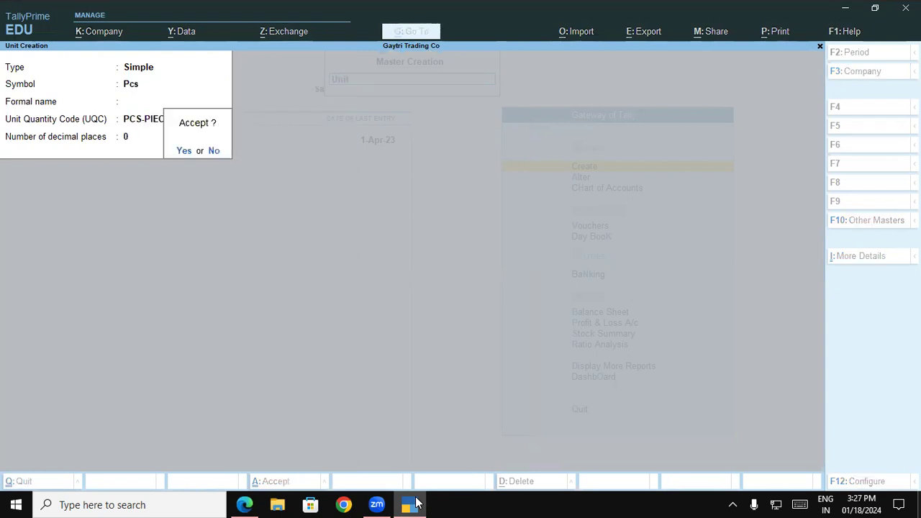
pyautogui.press('Return')
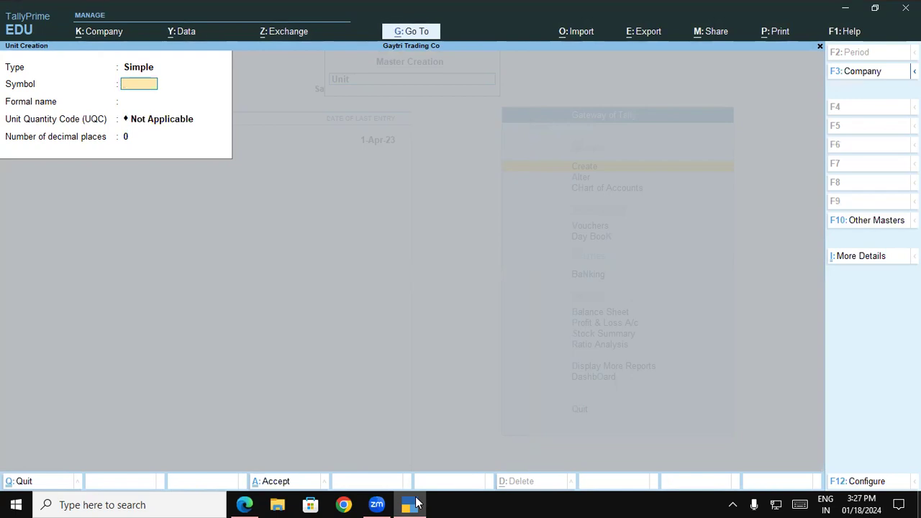
pyautogui.press('Escape')
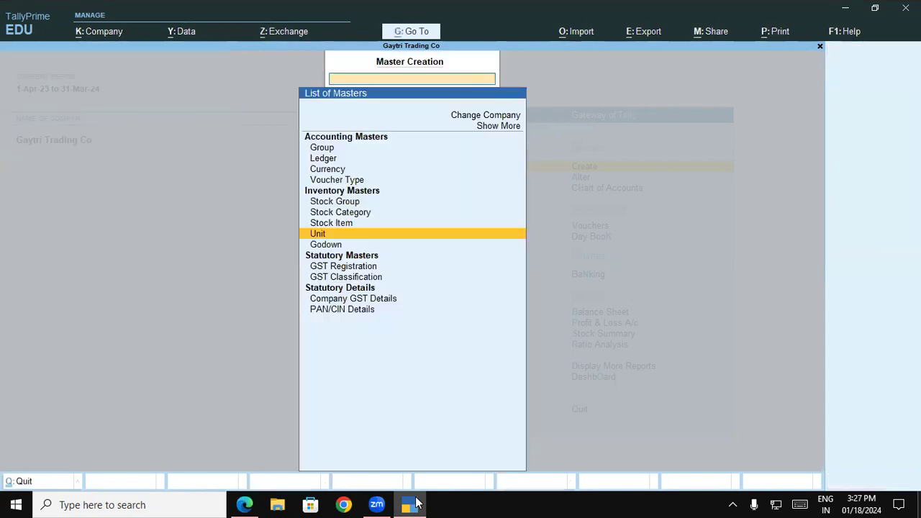
pyautogui.press('Up')
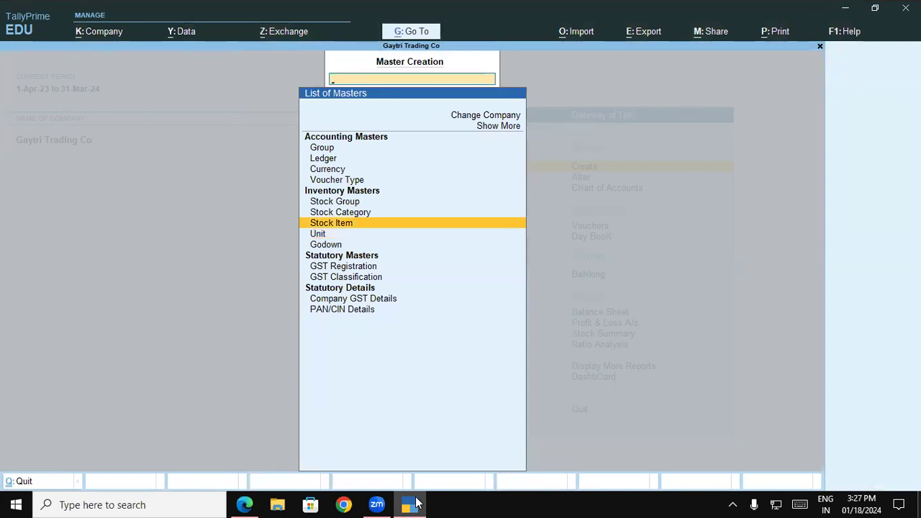
# Step: Enter stock item Lenovo K6 Note under group SMART PHONE, category LENOVO, unit Pcs
pyautogui.press('Return')
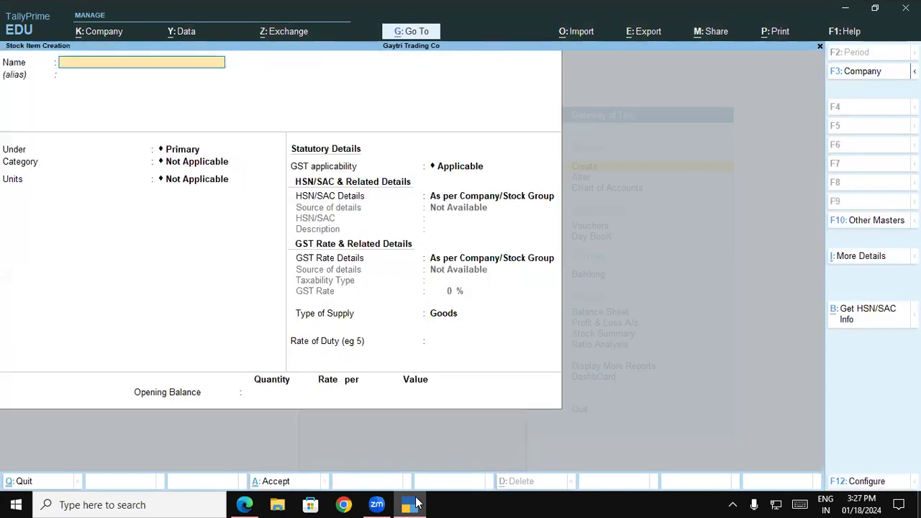
pyautogui.click(416, 504)
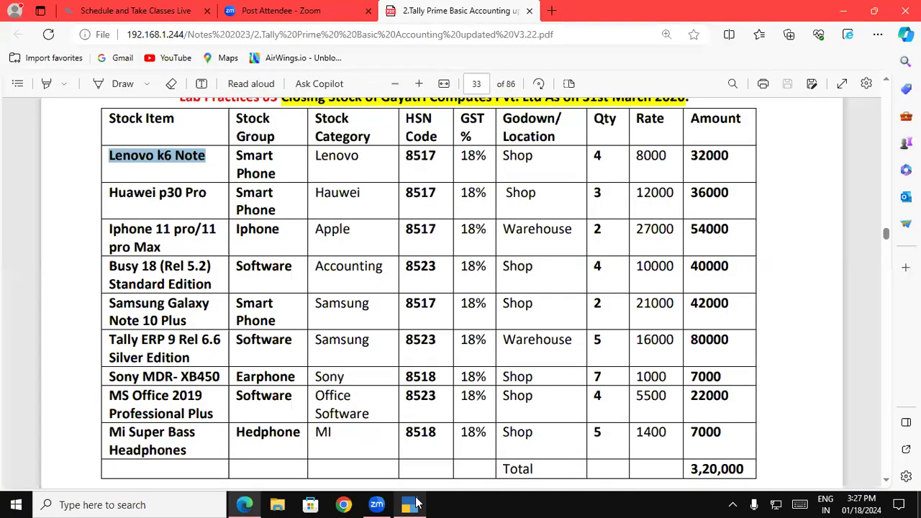
pyautogui.click(416, 504)
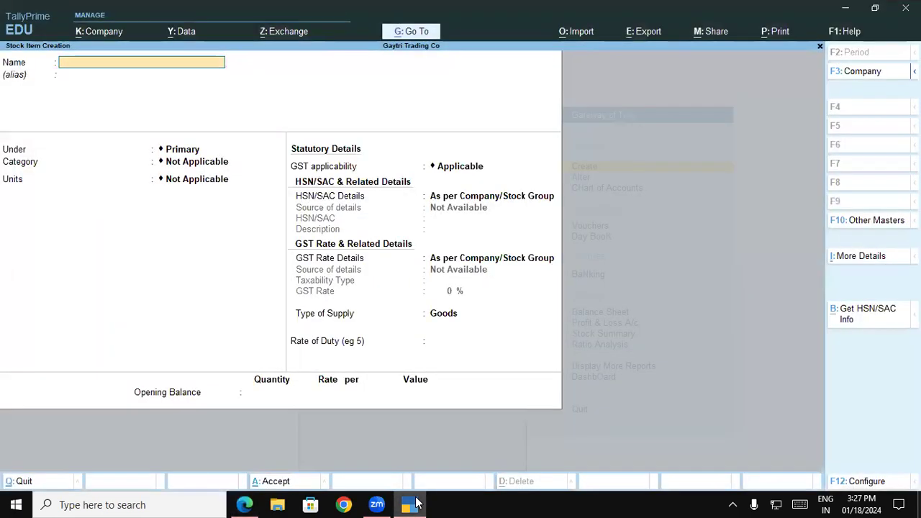
pyautogui.write('Lenovo K6 Note')
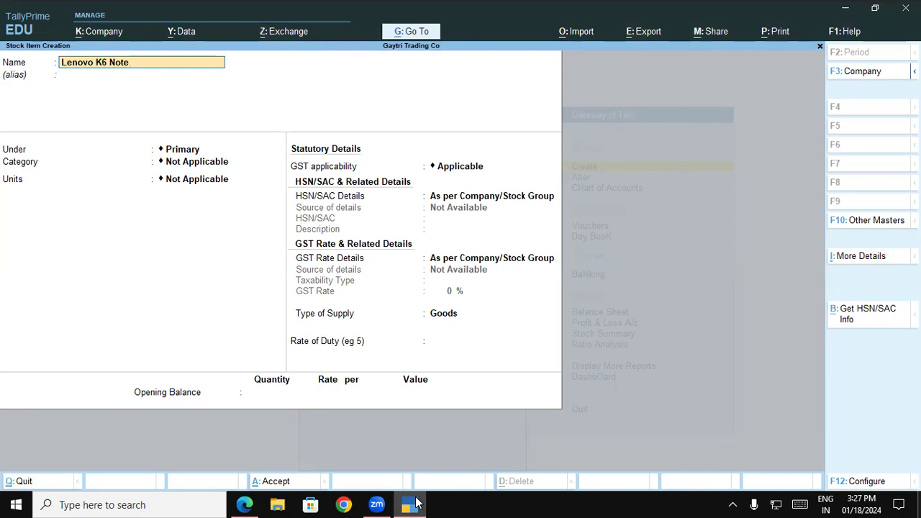
pyautogui.press('Return')
pyautogui.press('Return')
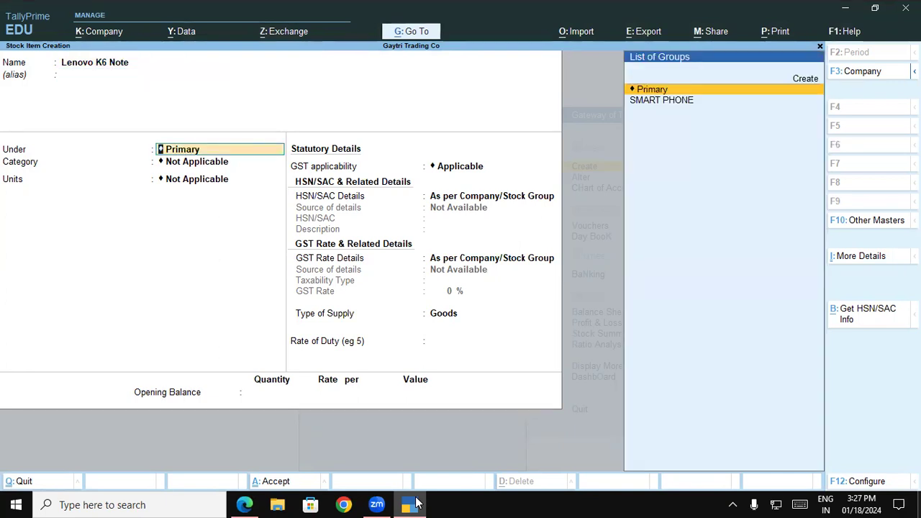
pyautogui.press('Down')
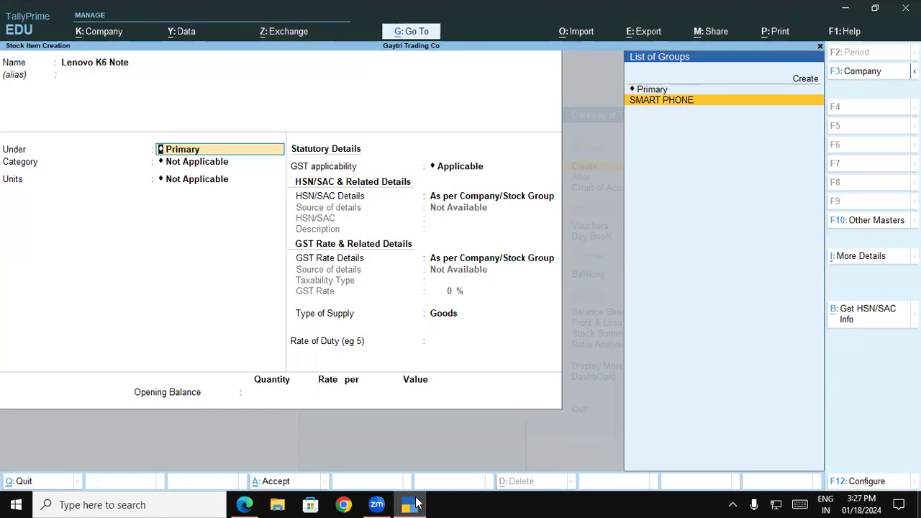
pyautogui.press('Return')
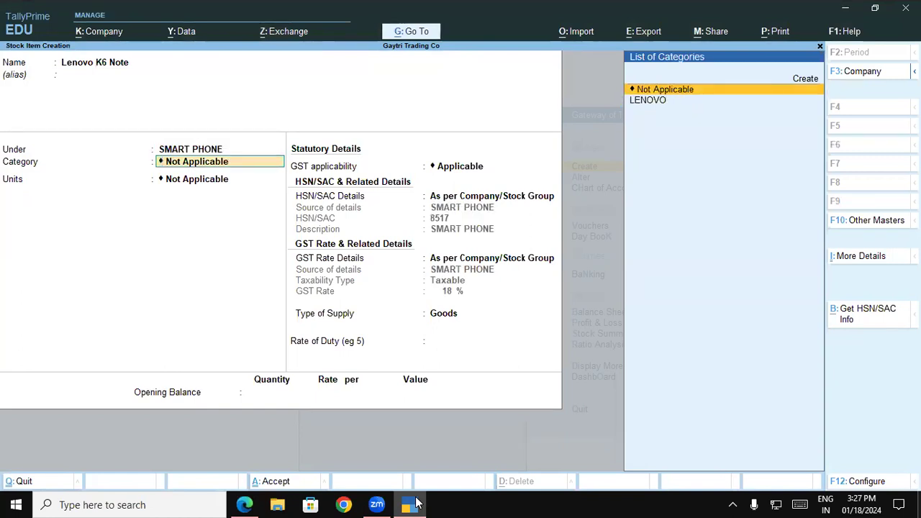
pyautogui.press('Down')
pyautogui.press('Return')
pyautogui.press('Down')
pyautogui.press('Return')
pyautogui.press('Return')
pyautogui.press('Return')
pyautogui.press('Return')
pyautogui.press('Return')
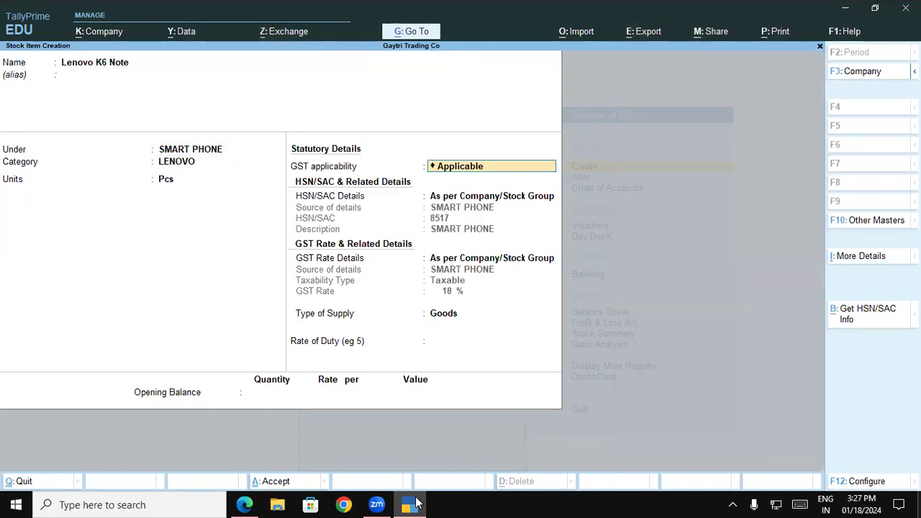
# Step: Accept a rate of duty of 0 and give an opening quantity of 4 Pcs
pyautogui.press('Return')
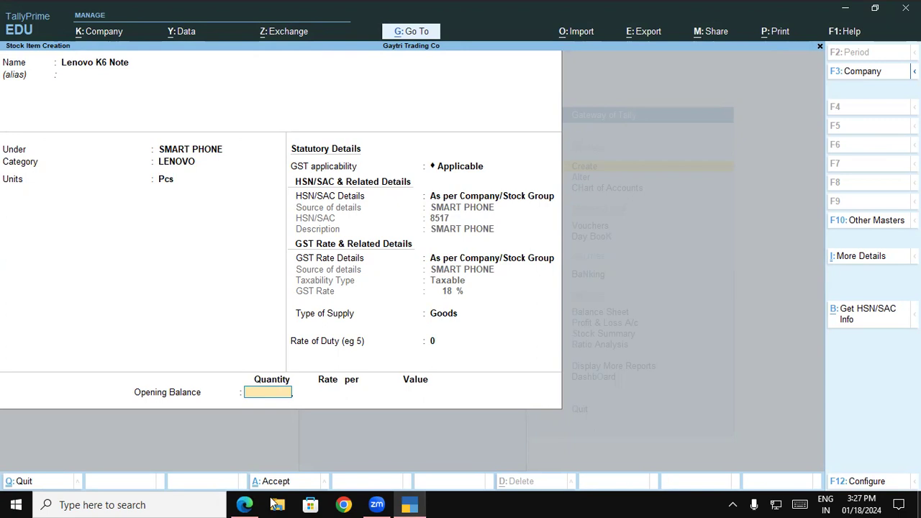
pyautogui.hotkey('alt', 'Tab')
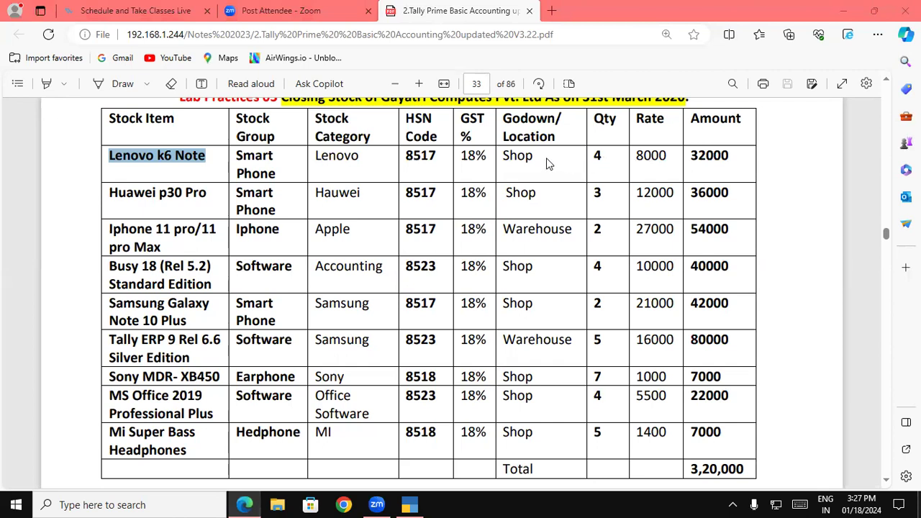
pyautogui.click(409, 505)
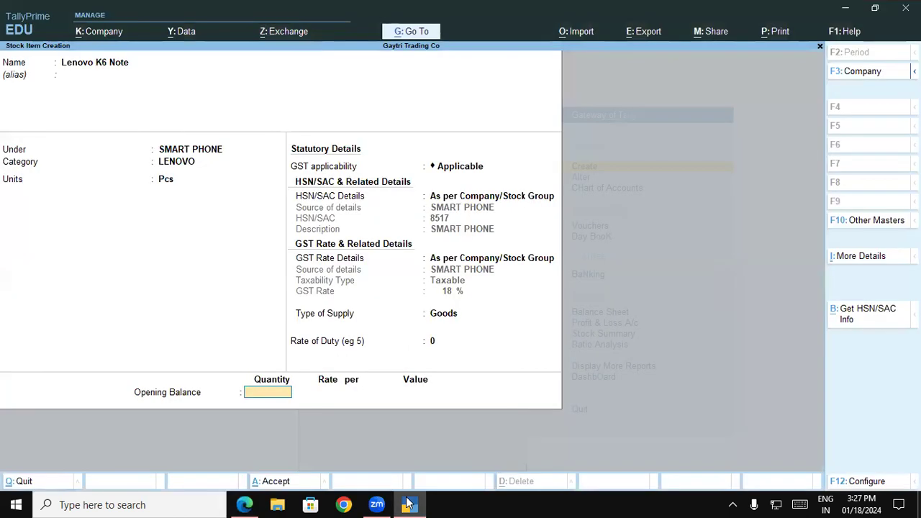
pyautogui.press('Return')
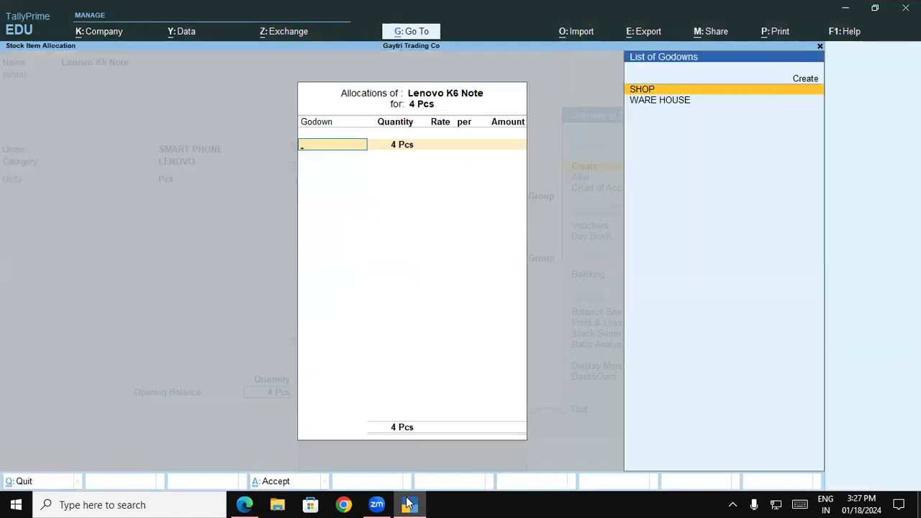
# Step: Allocate Lenovo K6 Note's opening stock to the SHOP godown at a rate of 8,000
pyautogui.press('Return')
pyautogui.press('Return')
pyautogui.write('8,000')
pyautogui.press('Return')
pyautogui.press('Return')
pyautogui.press('Return')
pyautogui.press('Return')
pyautogui.press('Return')
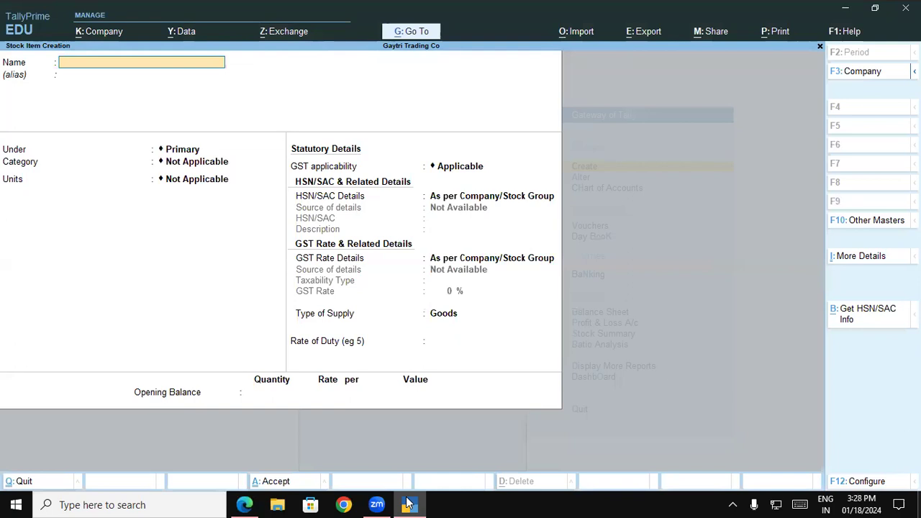
# Step: Leave stock item creation and open the Stock Summary report from Gateway of Tally
pyautogui.press('Escape')
pyautogui.press('Escape')
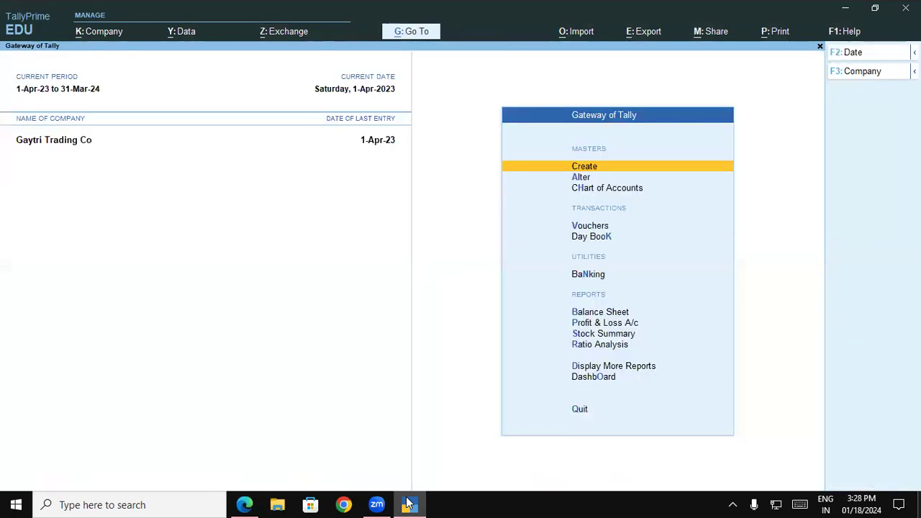
pyautogui.press('Down')
pyautogui.press('Down')
pyautogui.press('Down')
pyautogui.press('Down')
pyautogui.press('Down')
pyautogui.press('Down')
pyautogui.press('Down')
pyautogui.press('Down')
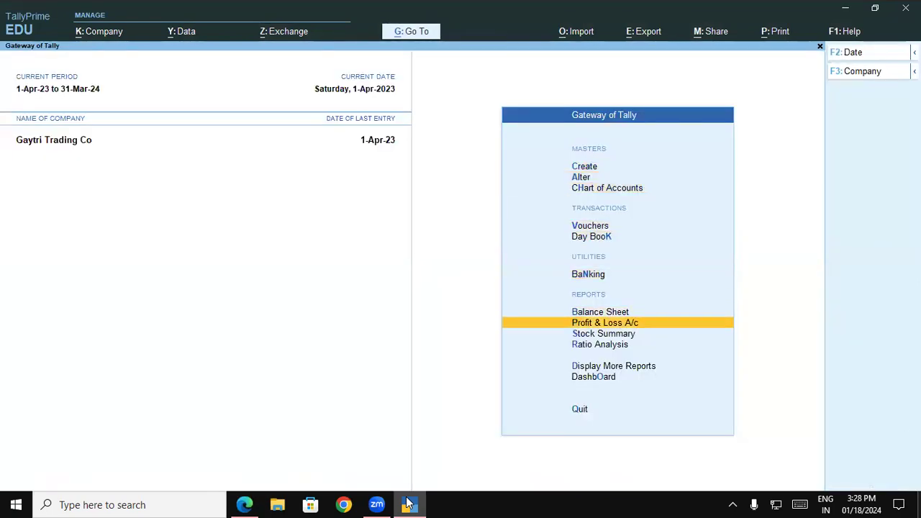
pyautogui.press('Return')
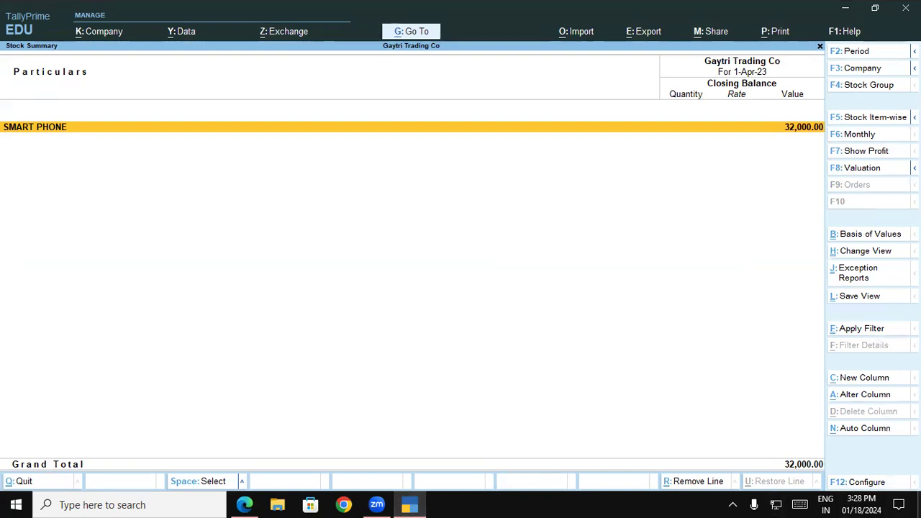
# Step: Show the Stock Summary item-wise in detailed view and select Lenovo K6 Note's SHOP godown line
pyautogui.click(873, 120)
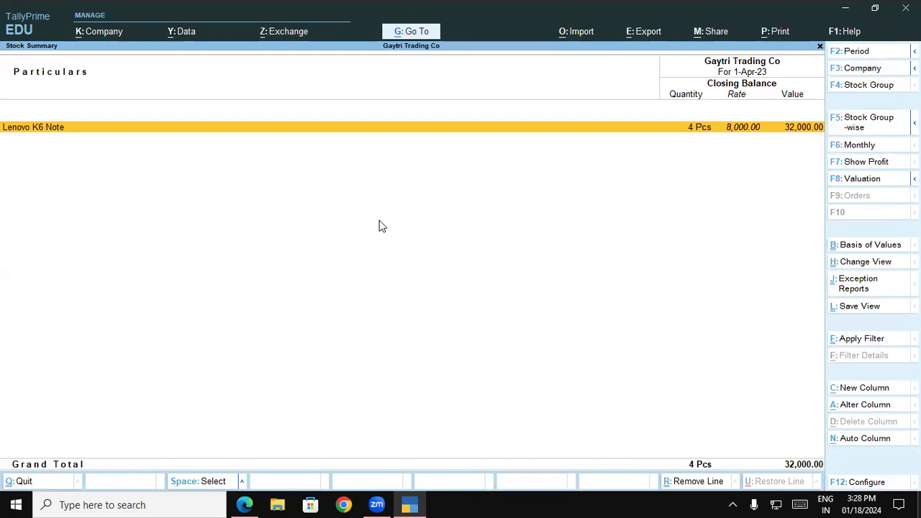
pyautogui.press('alt')
pyautogui.hotkey('alt', 'F5')
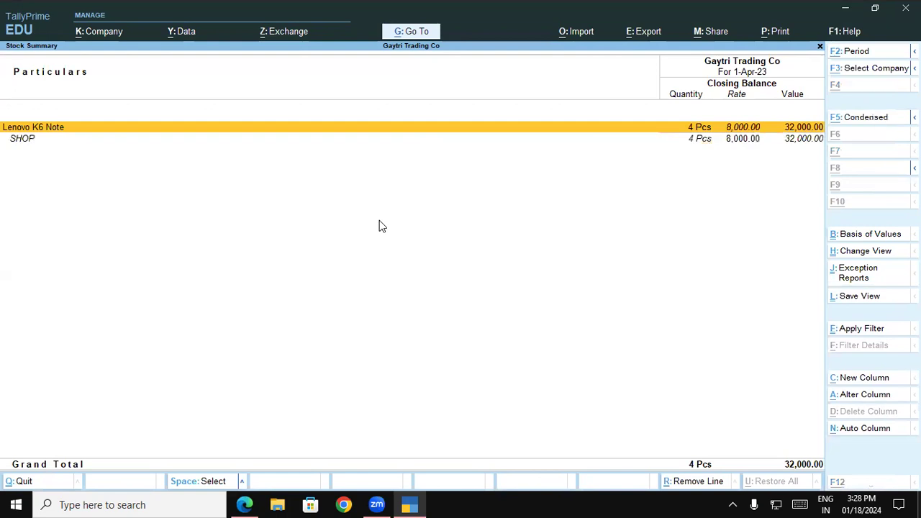
pyautogui.click(28, 143)
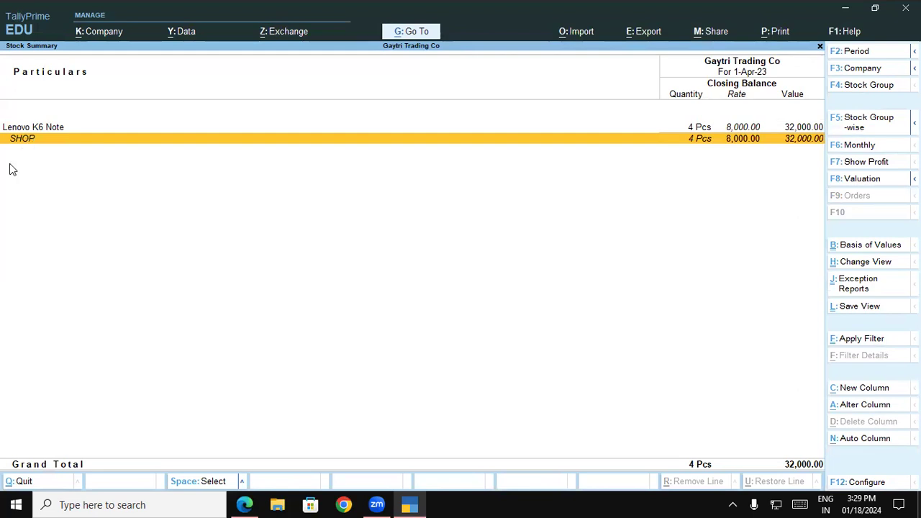
# Step: Bring the course notes to page 36 (Lesson 6 Vouchers) and choose a yellow highlighter
pyautogui.click(253, 505)
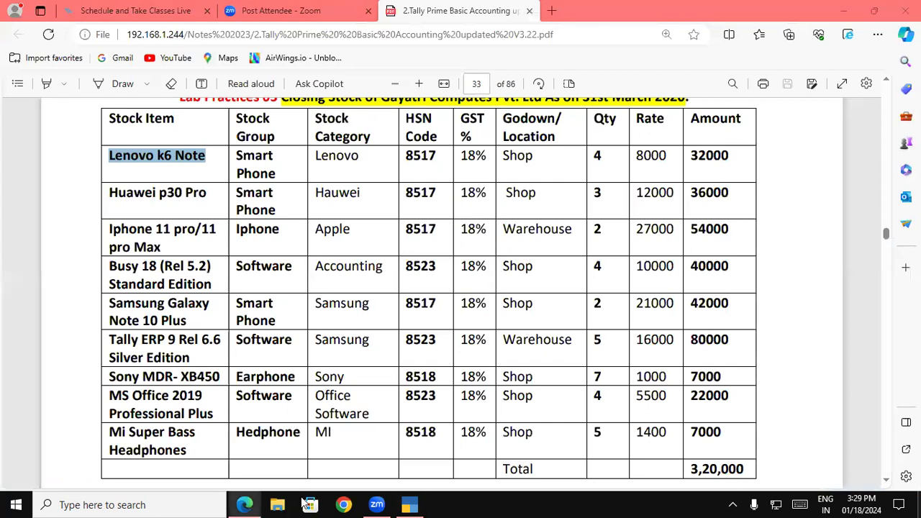
pyautogui.scroll(-10, 887, 485)
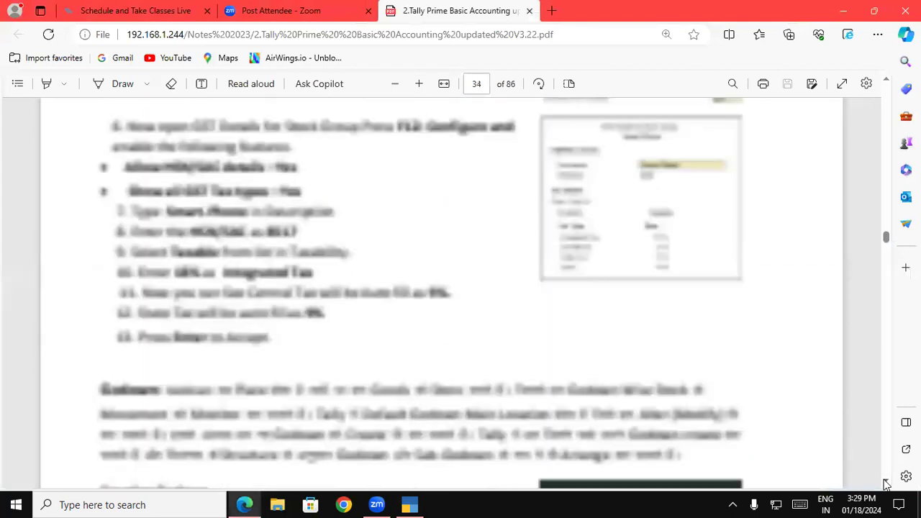
pyautogui.scroll(-20, 887, 485)
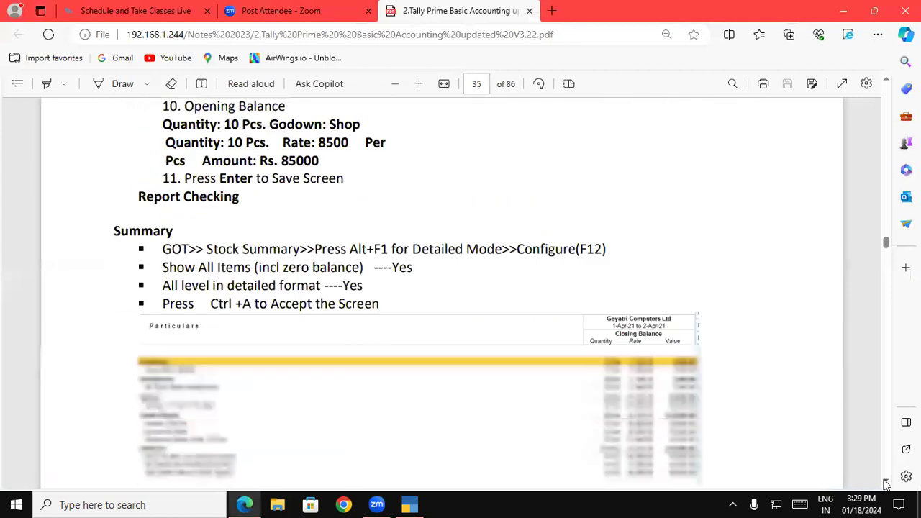
pyautogui.scroll(-10, 887, 486)
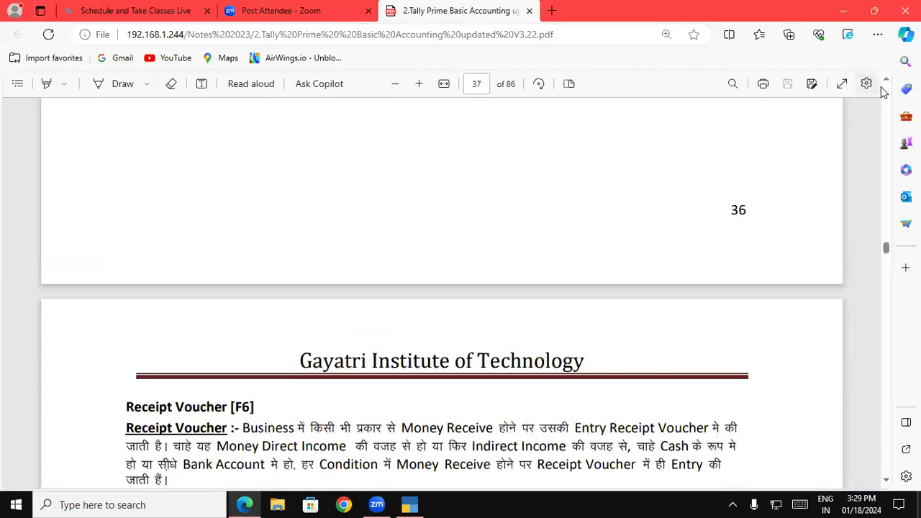
pyautogui.scroll(10, 885, 87)
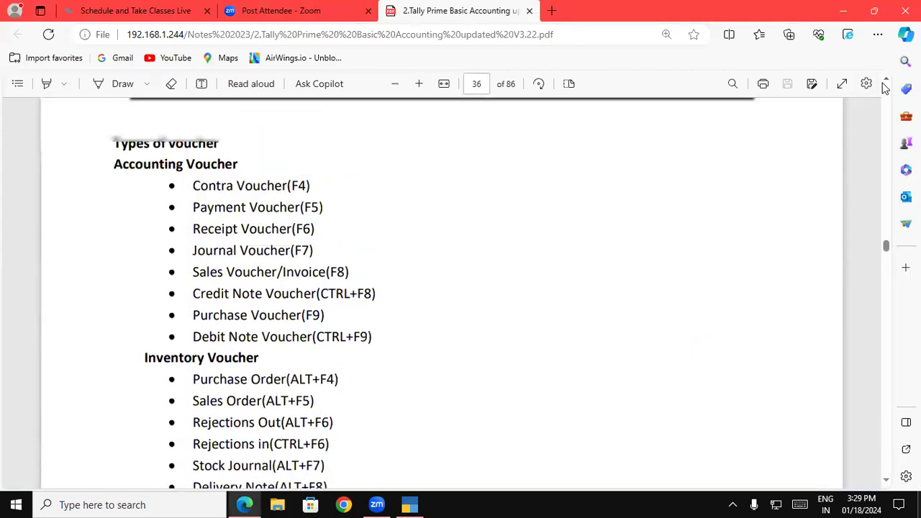
pyautogui.scroll(4, 884, 87)
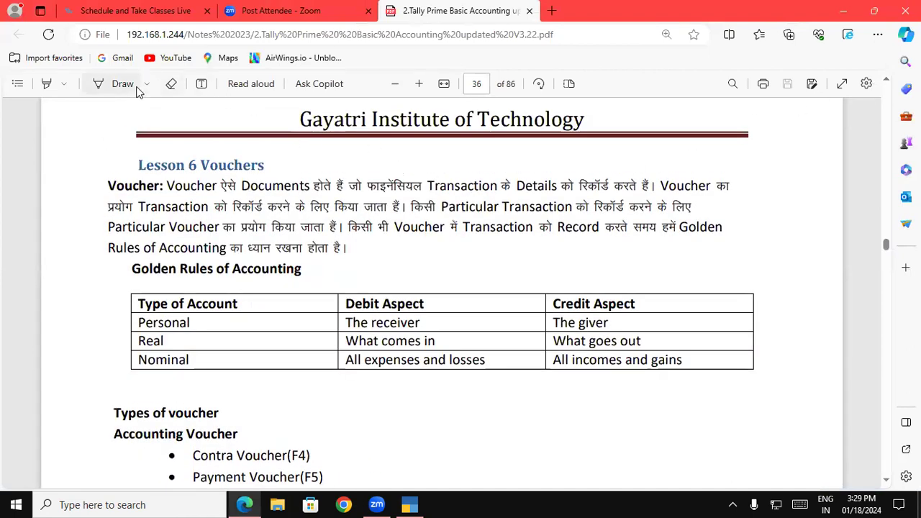
pyautogui.click(63, 84)
pyautogui.click(77, 137)
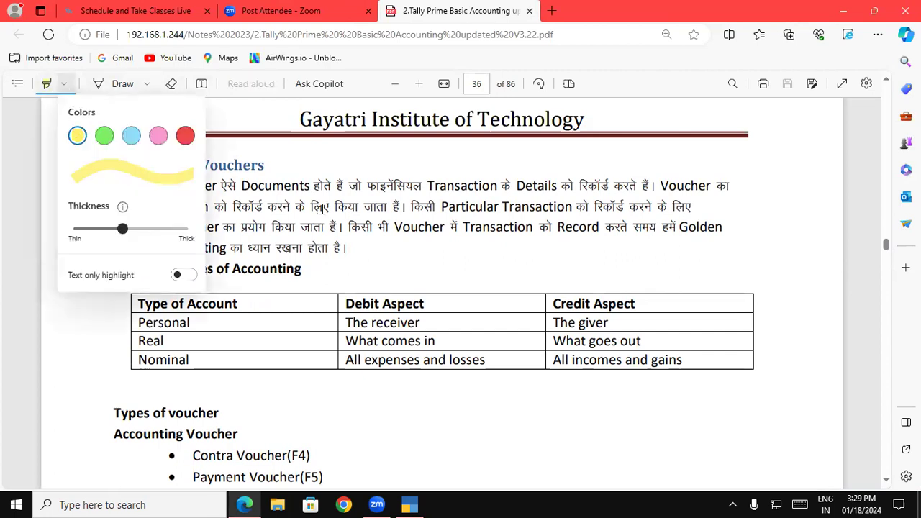
# Step: Highlight the voucher definition phrases, through 'Particular Voucher का प्रयोग किया जाता है'
pyautogui.click(286, 167)
pyautogui.moveTo(166, 186); pyautogui.dragTo(652, 187)
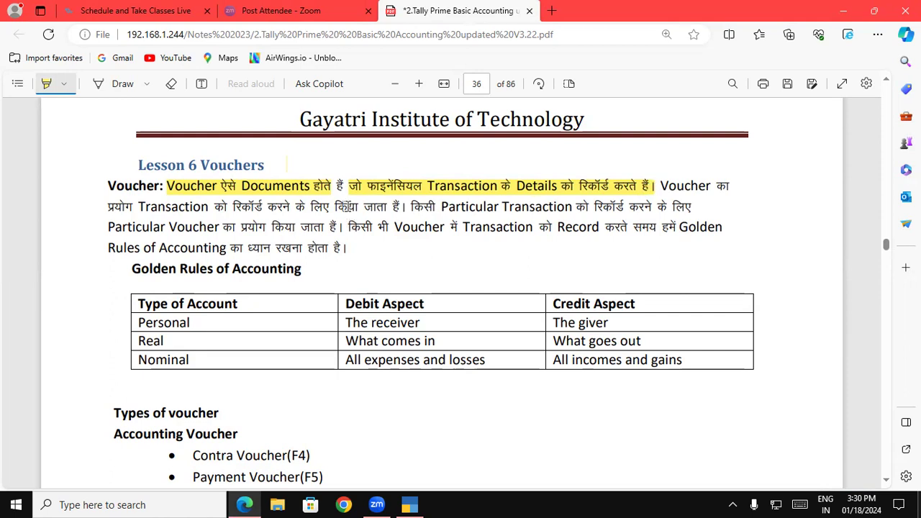
pyautogui.moveTo(334, 207); pyautogui.dragTo(692, 207)
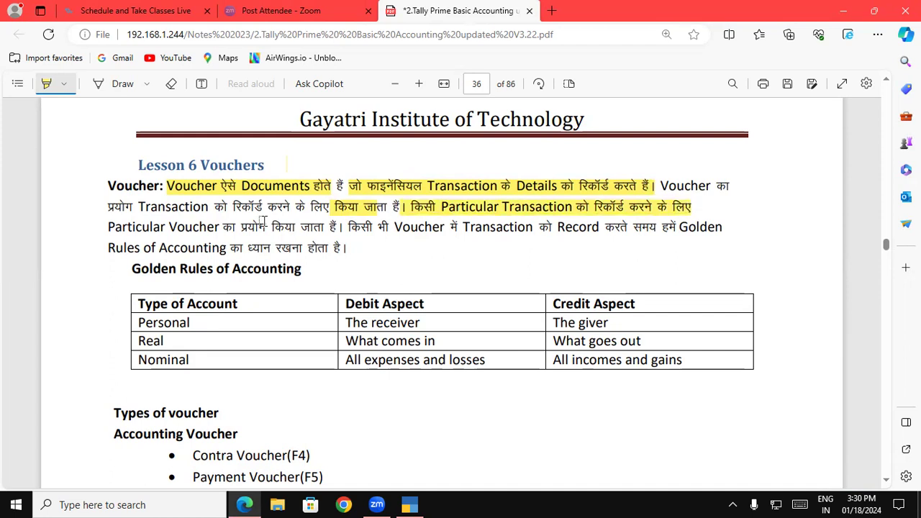
pyautogui.moveTo(108, 229); pyautogui.dragTo(336, 224)
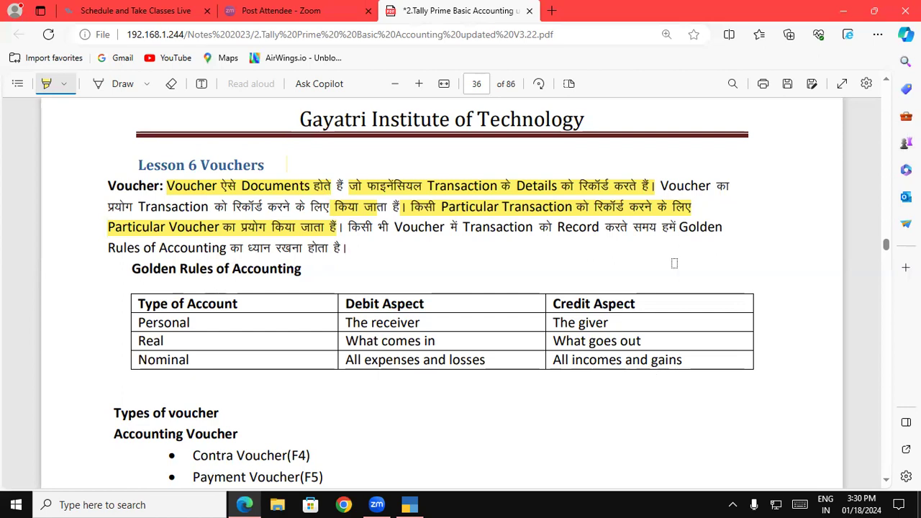
# Step: Highlight the Golden Rules of Accounting heading and the Personal, Real and Nominal rules
pyautogui.scroll(-3, 576, 367)
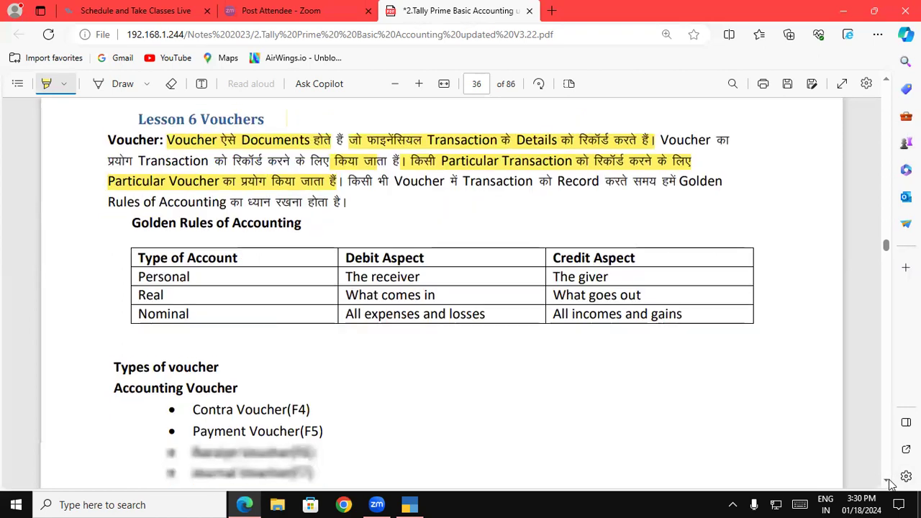
pyautogui.moveTo(127, 163); pyautogui.dragTo(305, 170)
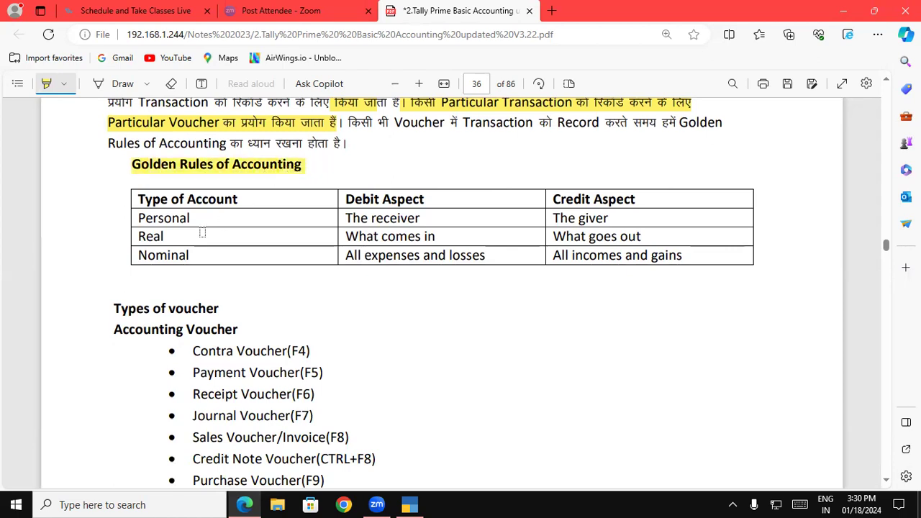
pyautogui.moveTo(137, 218); pyautogui.dragTo(190, 218)
pyautogui.moveTo(348, 219); pyautogui.dragTo(415, 219)
pyautogui.moveTo(553, 218); pyautogui.dragTo(602, 218)
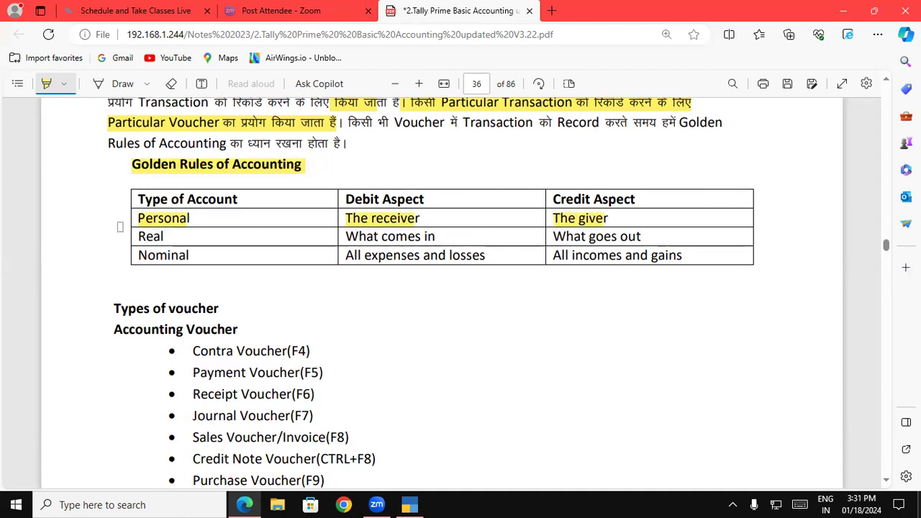
pyautogui.moveTo(139, 236); pyautogui.dragTo(164, 237)
pyautogui.moveTo(345, 236); pyautogui.dragTo(435, 236)
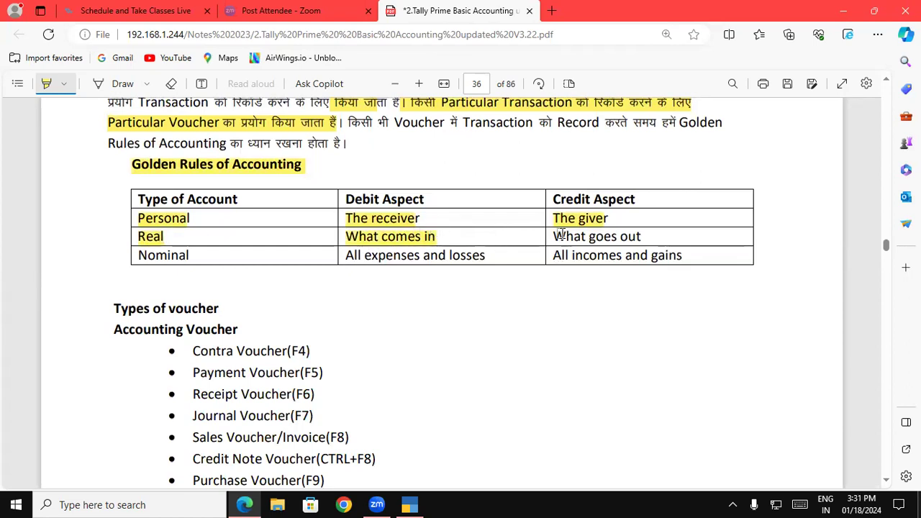
pyautogui.moveTo(554, 237); pyautogui.dragTo(642, 237)
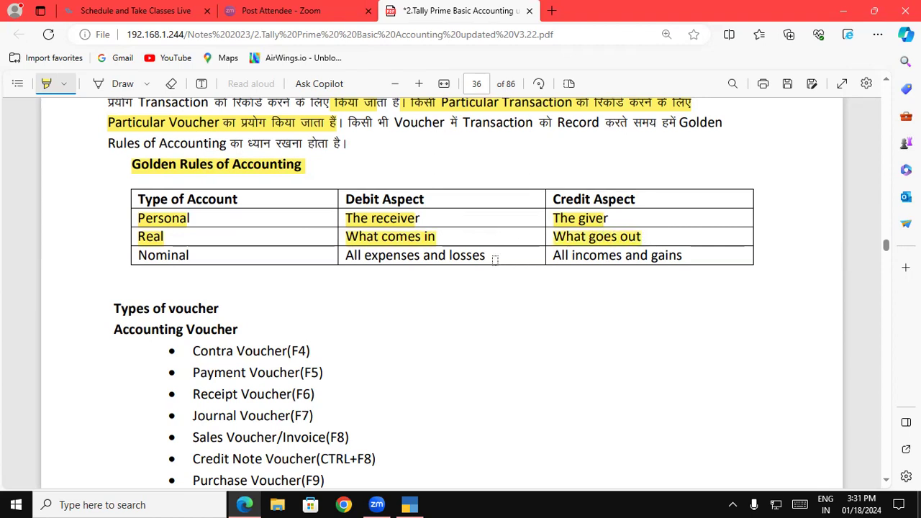
pyautogui.moveTo(144, 256); pyautogui.dragTo(189, 256)
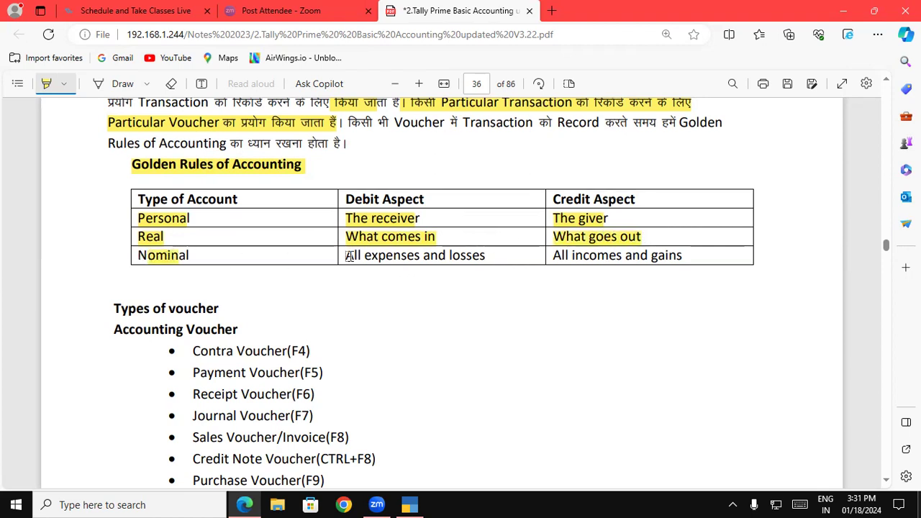
pyautogui.moveTo(347, 256); pyautogui.dragTo(486, 255)
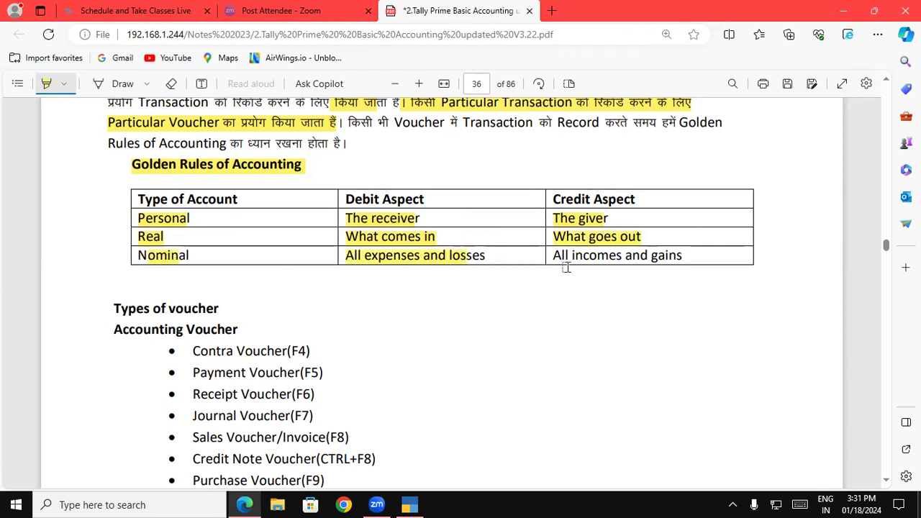
pyautogui.moveTo(573, 255); pyautogui.dragTo(682, 256)
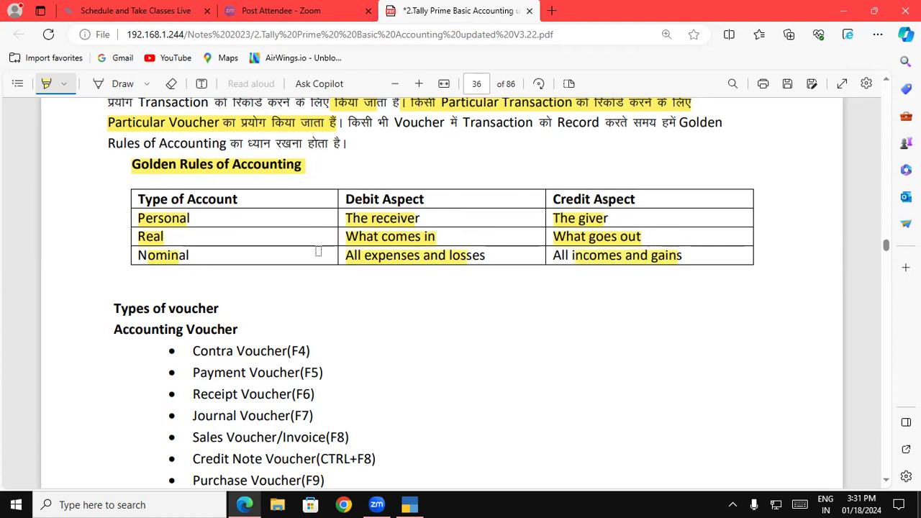
# Step: Highlight the Accounting Voucher and Inventory Voucher headings further down the page
pyautogui.click(885, 481)
pyautogui.scroll(-3, 886, 481)
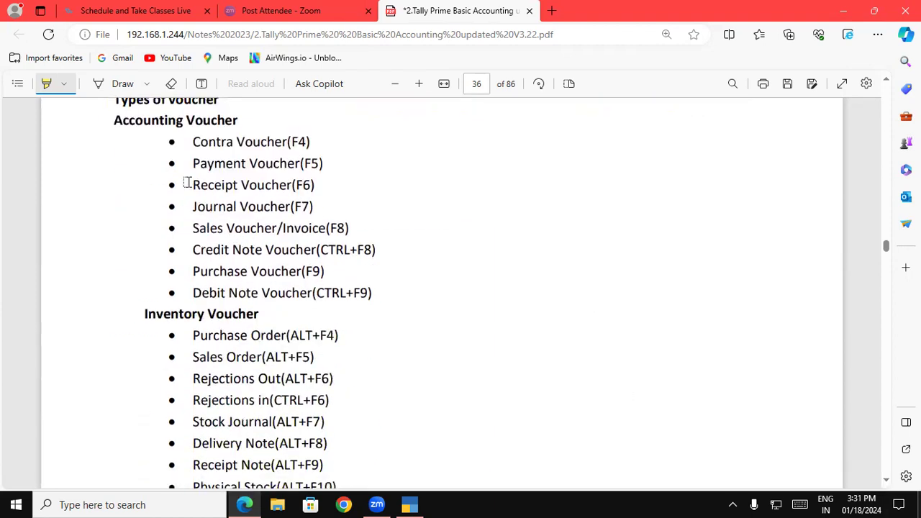
pyautogui.moveTo(113, 122)
pyautogui.mouseDown()
pyautogui.moveTo(197, 140)
pyautogui.moveTo(214, 123)
pyautogui.moveTo(218, 164)
pyautogui.mouseUp()
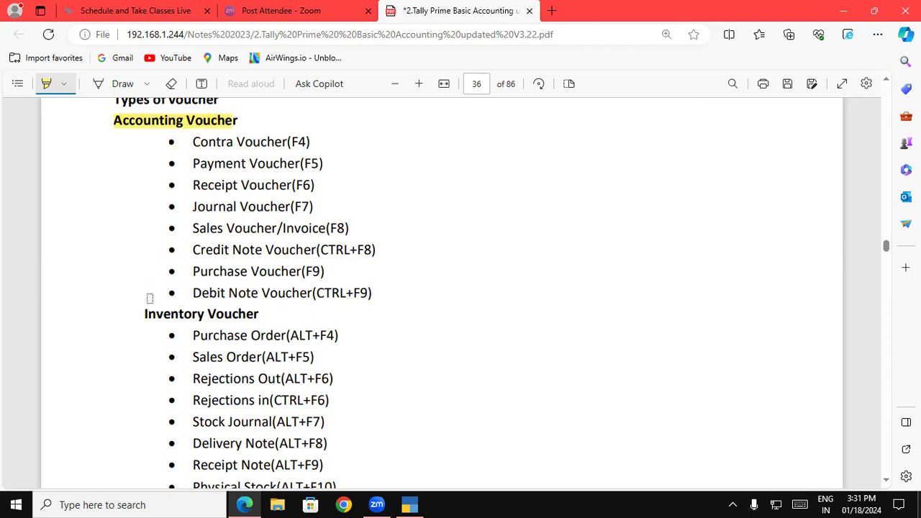
pyautogui.moveTo(143, 314); pyautogui.dragTo(257, 314)
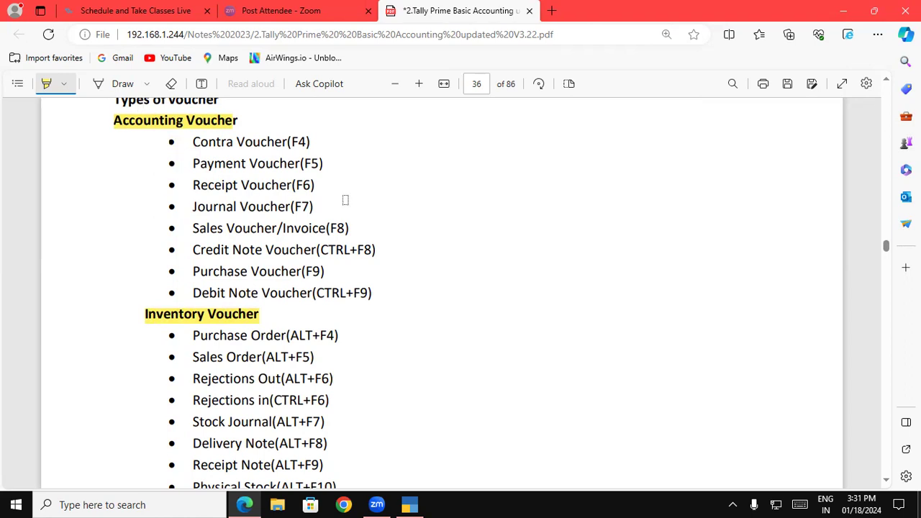
# Step: Highlight the eight accounting voucher types, Contra Voucher (F4) through Debit Note Voucher
pyautogui.moveTo(191, 142); pyautogui.dragTo(310, 143)
pyautogui.moveTo(191, 163); pyautogui.dragTo(324, 164)
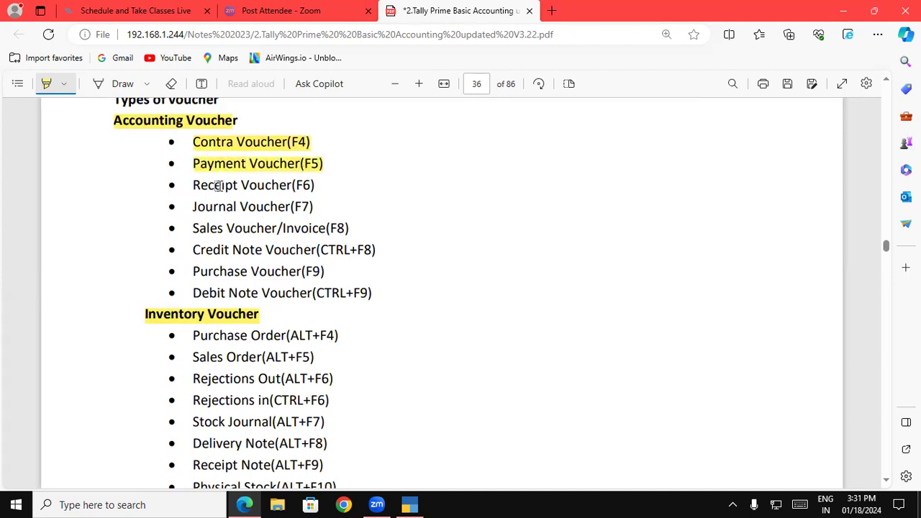
pyautogui.moveTo(191, 185); pyautogui.dragTo(314, 184)
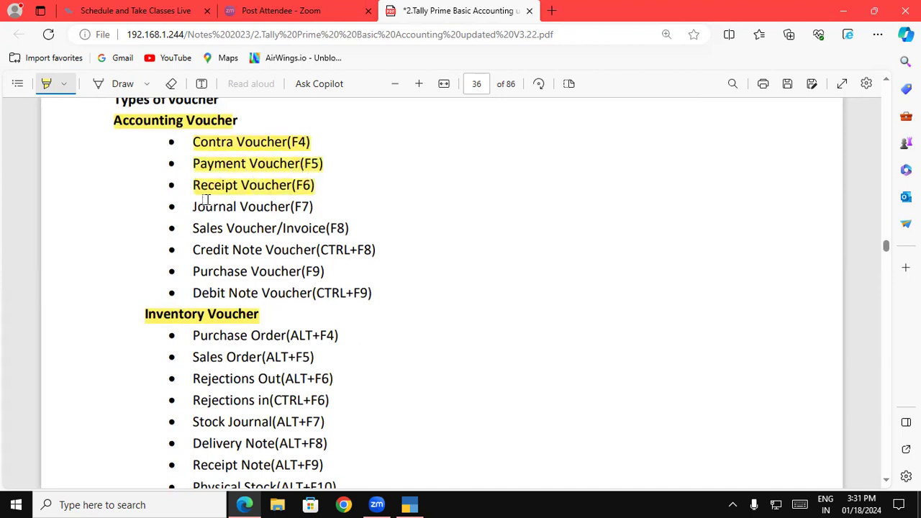
pyautogui.moveTo(192, 207); pyautogui.dragTo(282, 205)
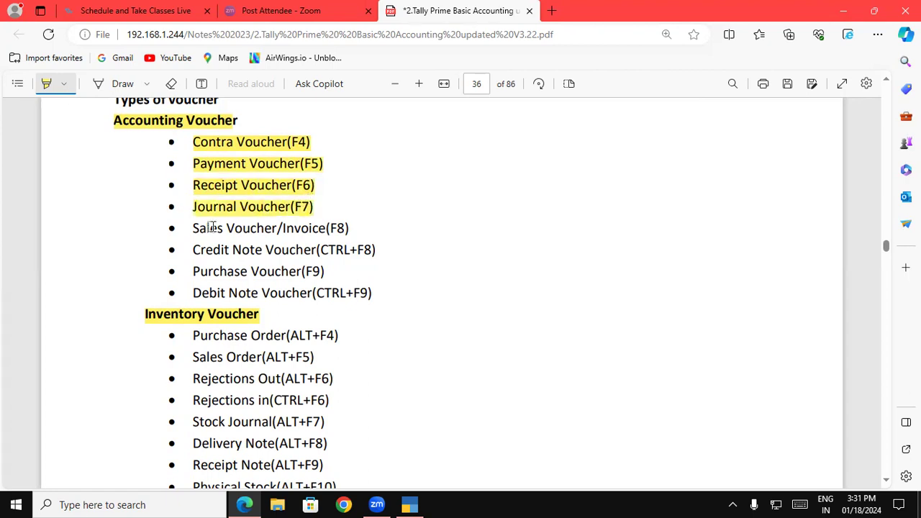
pyautogui.moveTo(190, 228); pyautogui.dragTo(257, 231)
pyautogui.moveTo(191, 249); pyautogui.dragTo(262, 251)
pyautogui.moveTo(190, 271); pyautogui.dragTo(304, 271)
pyautogui.moveTo(189, 293); pyautogui.dragTo(314, 293)
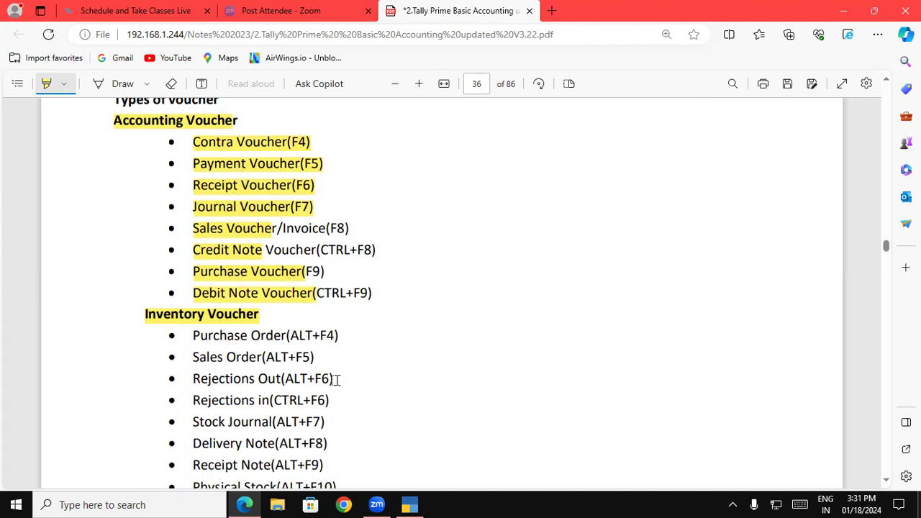
# Step: Highlight Purchase Order, Sales Order, Rejections Out/In, Stock Journal, Delivery Note, Receipt Note and Physical Stock
pyautogui.scroll(-3, 203, 132)
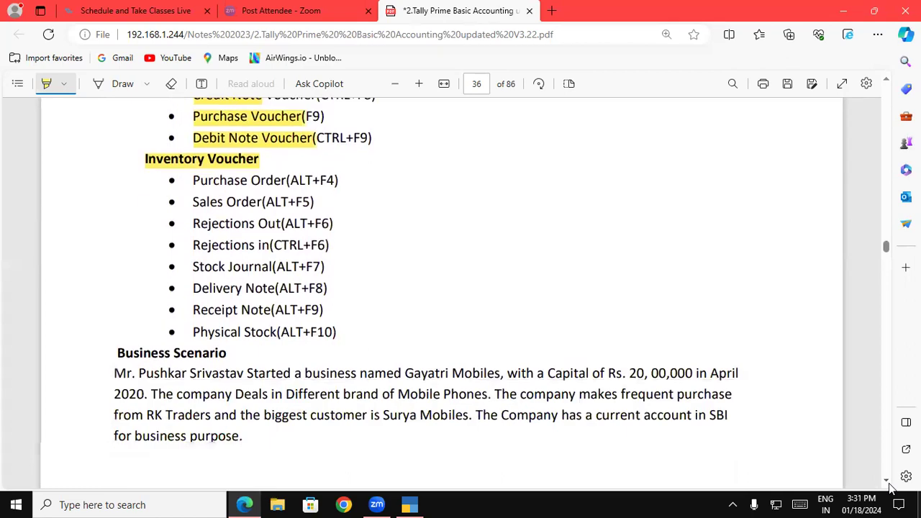
pyautogui.moveTo(193, 129); pyautogui.dragTo(286, 128)
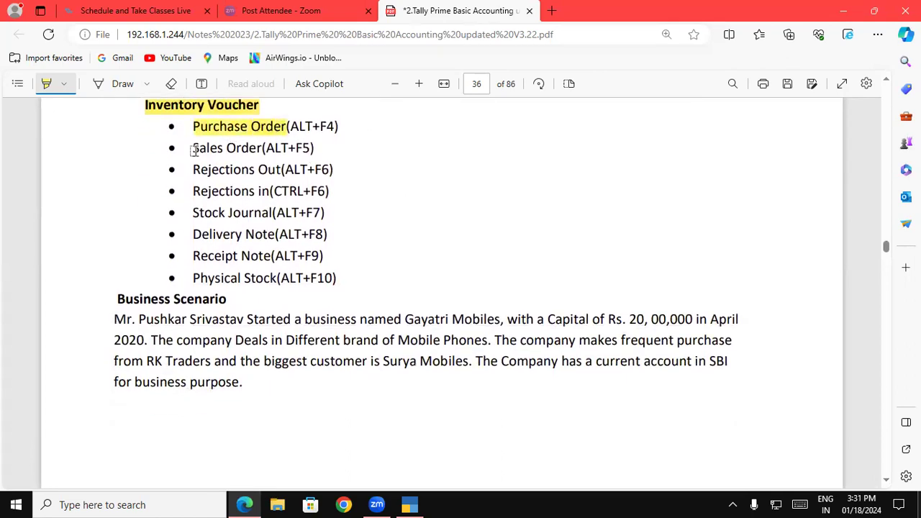
pyautogui.moveTo(191, 149); pyautogui.dragTo(265, 149)
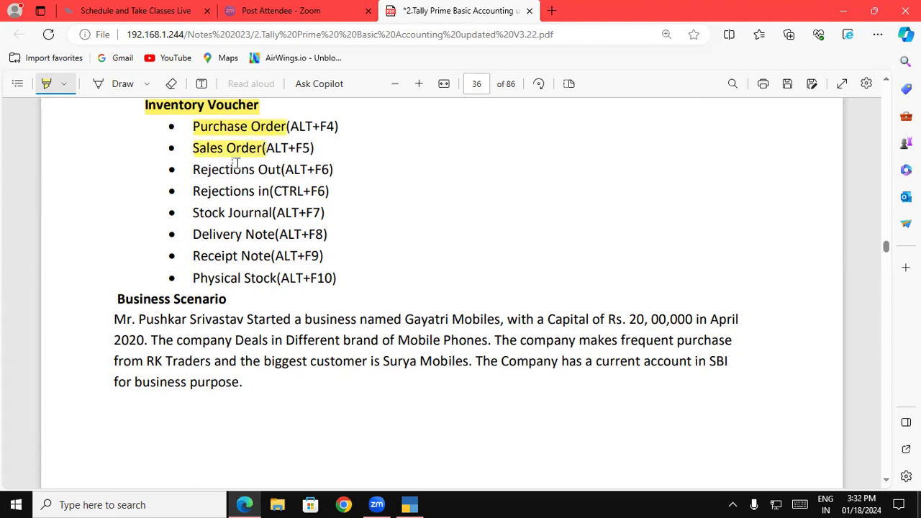
pyautogui.moveTo(193, 171); pyautogui.dragTo(282, 170)
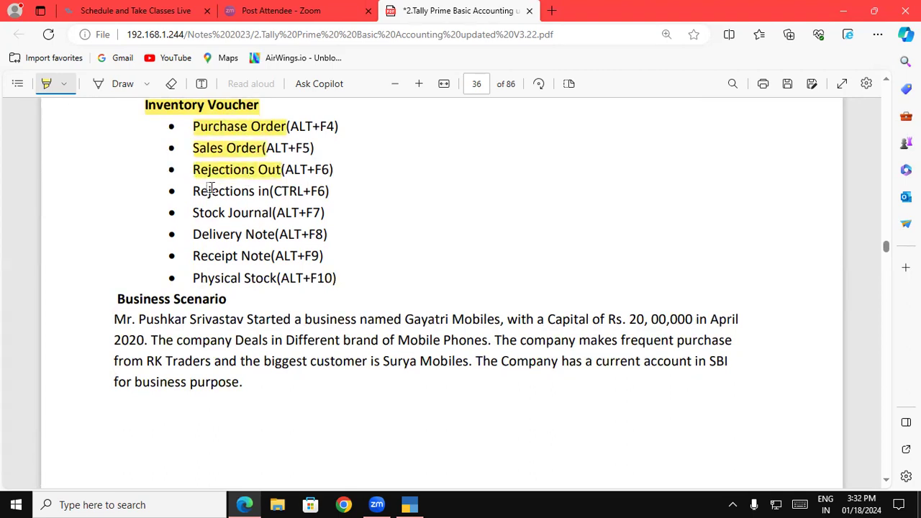
pyautogui.moveTo(190, 191); pyautogui.dragTo(270, 192)
pyautogui.moveTo(193, 213); pyautogui.dragTo(277, 213)
pyautogui.moveTo(193, 235); pyautogui.dragTo(269, 235)
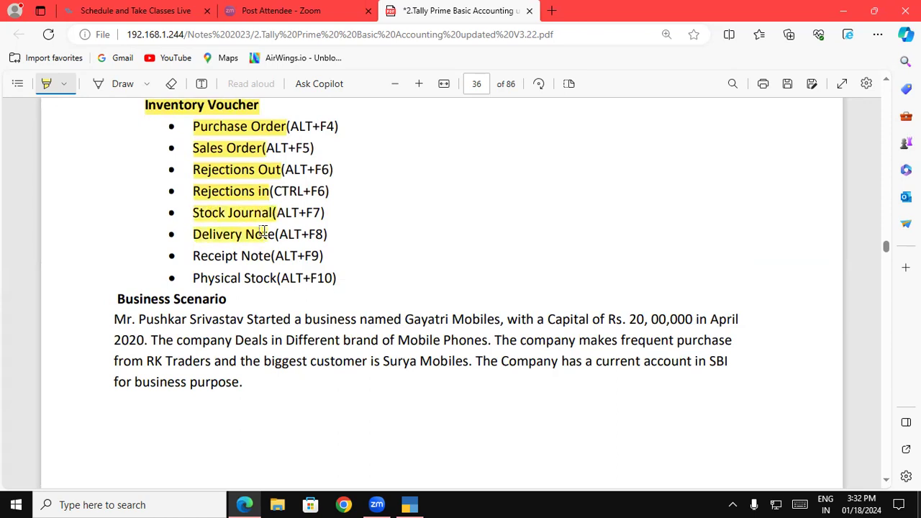
pyautogui.moveTo(193, 256); pyautogui.dragTo(271, 256)
pyautogui.moveTo(193, 278); pyautogui.dragTo(277, 278)
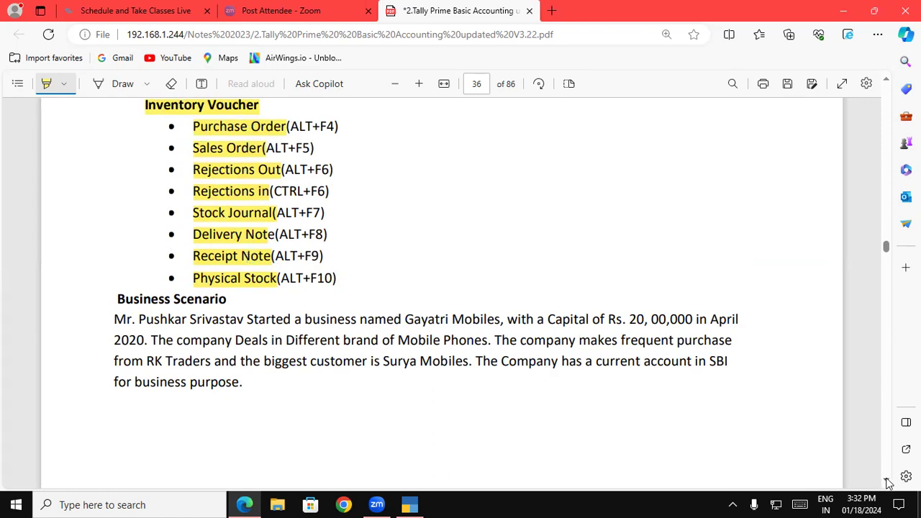
pyautogui.scroll(-1, 885, 482)
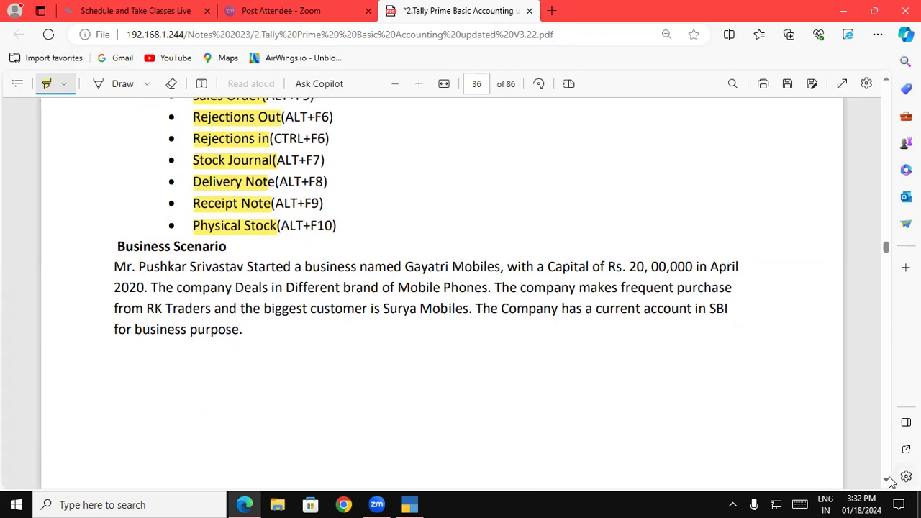
pyautogui.scroll(-3, 890, 481)
# Step: Highlight the owner's name line and the capital amount 20, 00,000 in the Business Scenario
pyautogui.moveTo(137, 162); pyautogui.dragTo(502, 167)
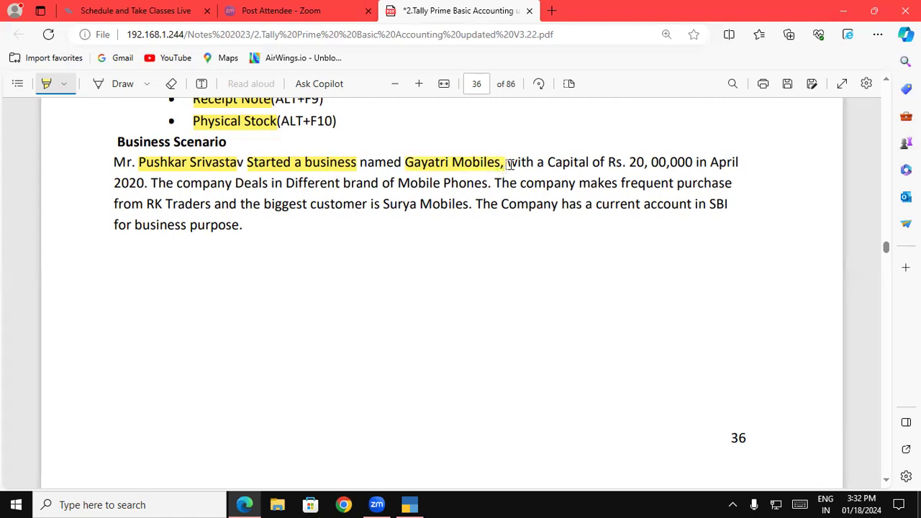
pyautogui.moveTo(623, 165); pyautogui.dragTo(693, 163)
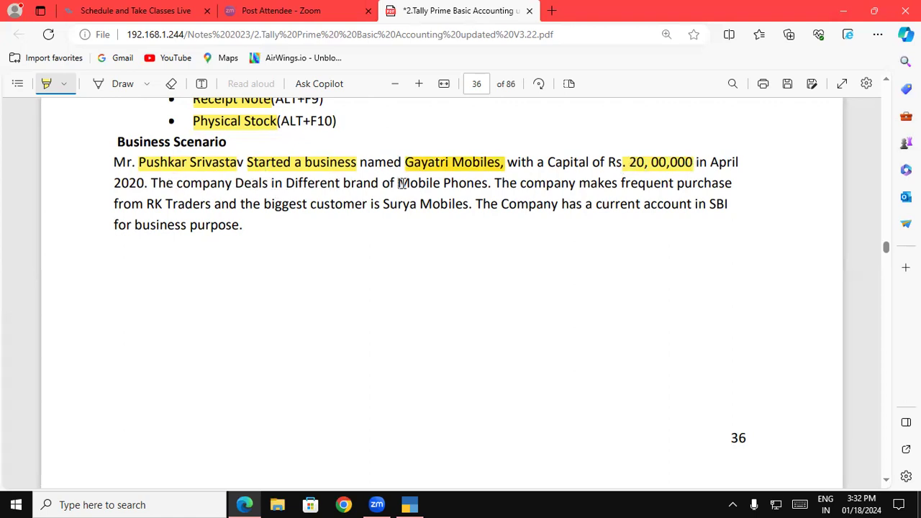
# Step: Underline Mobile Phones, frequent, RK Traders, Surya Mobiles, SBI and business purpose with the blue pen
pyautogui.click(115, 86)
pyautogui.moveTo(397, 190); pyautogui.dragTo(477, 188)
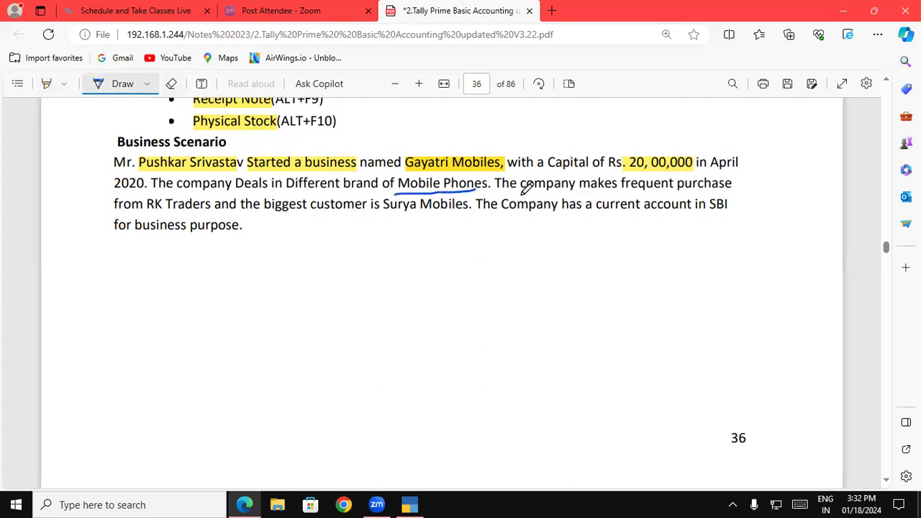
pyautogui.moveTo(623, 192); pyautogui.dragTo(654, 193)
pyautogui.moveTo(143, 211); pyautogui.dragTo(216, 211)
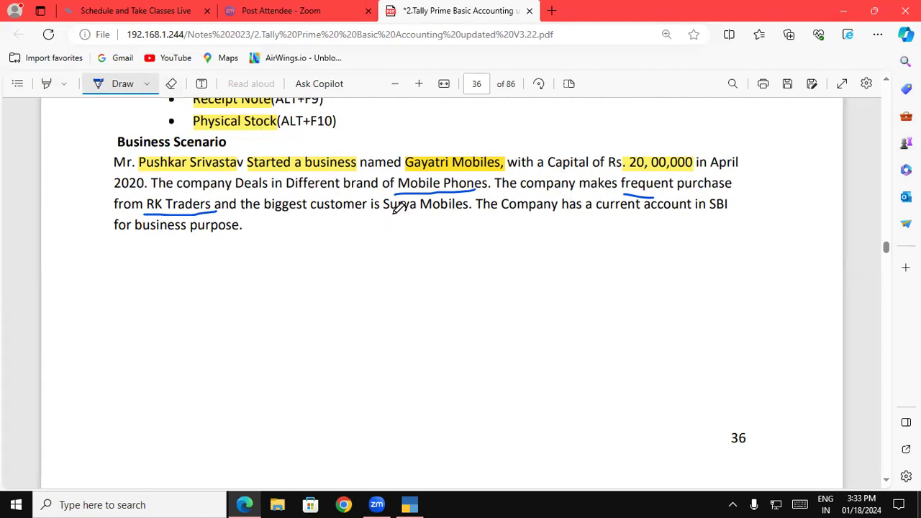
pyautogui.moveTo(385, 213); pyautogui.dragTo(437, 214)
pyautogui.moveTo(704, 213); pyautogui.dragTo(727, 211)
pyautogui.moveTo(136, 231); pyautogui.dragTo(242, 237)
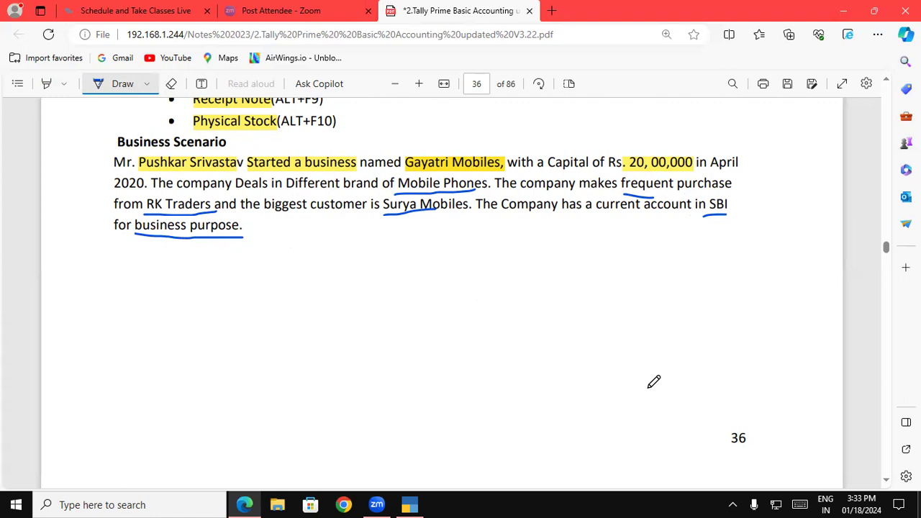
pyautogui.scroll(-8, 889, 488)
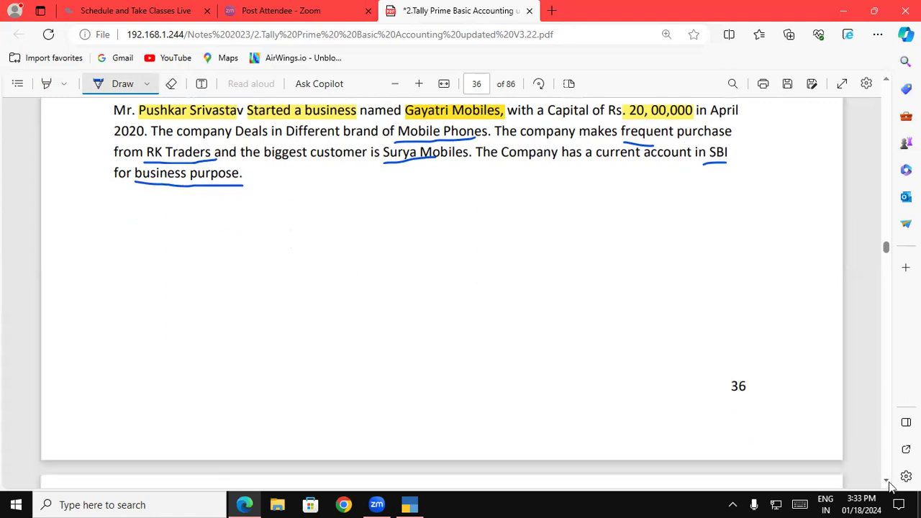
# Step: Underline the Receipt Voucher [F6] heading plus the Money Receive and Entry Receipt Voucher phrases
pyautogui.click(886, 80)
pyautogui.moveTo(124, 172); pyautogui.dragTo(253, 172)
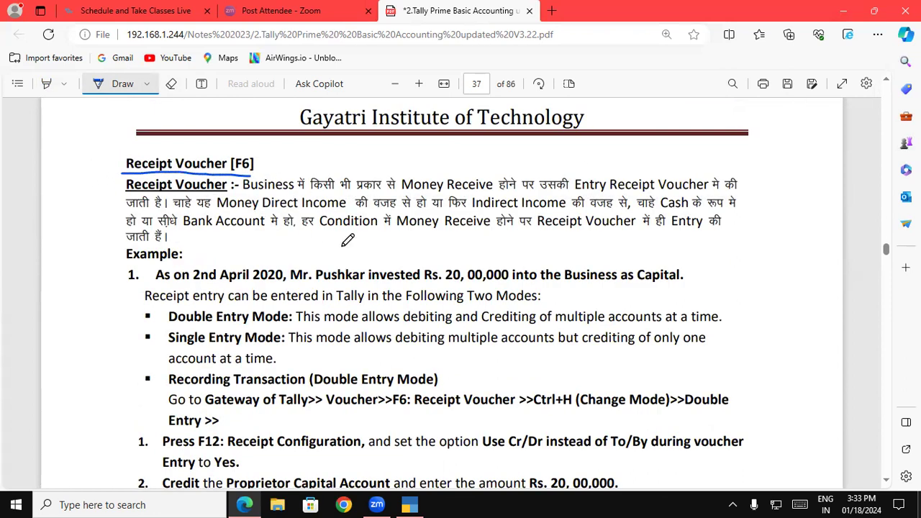
pyautogui.moveTo(245, 190); pyautogui.dragTo(497, 193)
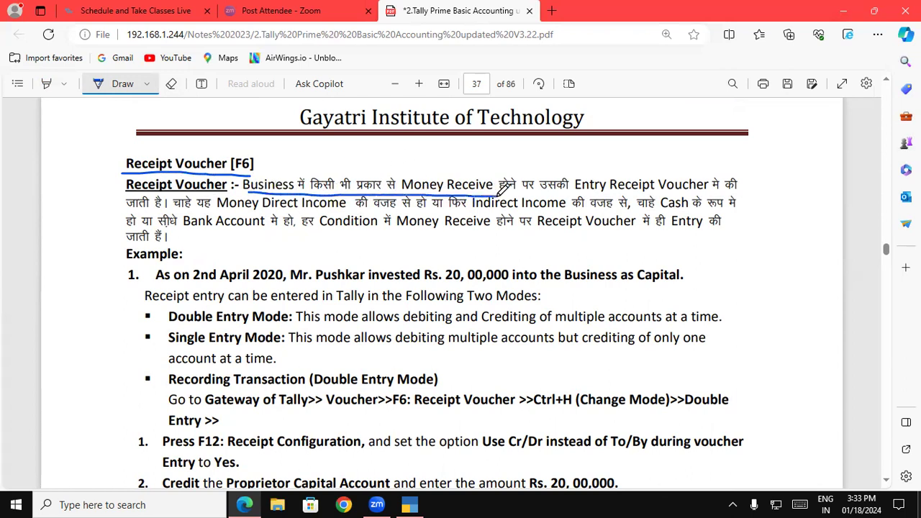
pyautogui.moveTo(552, 191); pyautogui.dragTo(683, 191)
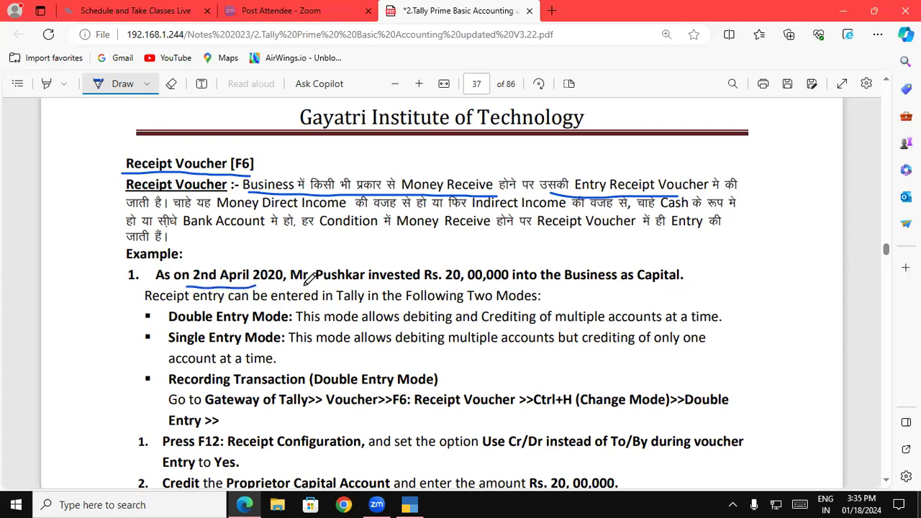
# Step: Underline the investor, Rs. 20, 00,000, Business, Capital and the Receipt Voucher term in blue
pyautogui.moveTo(304, 286); pyautogui.dragTo(508, 286)
pyautogui.moveTo(572, 285); pyautogui.dragTo(617, 286)
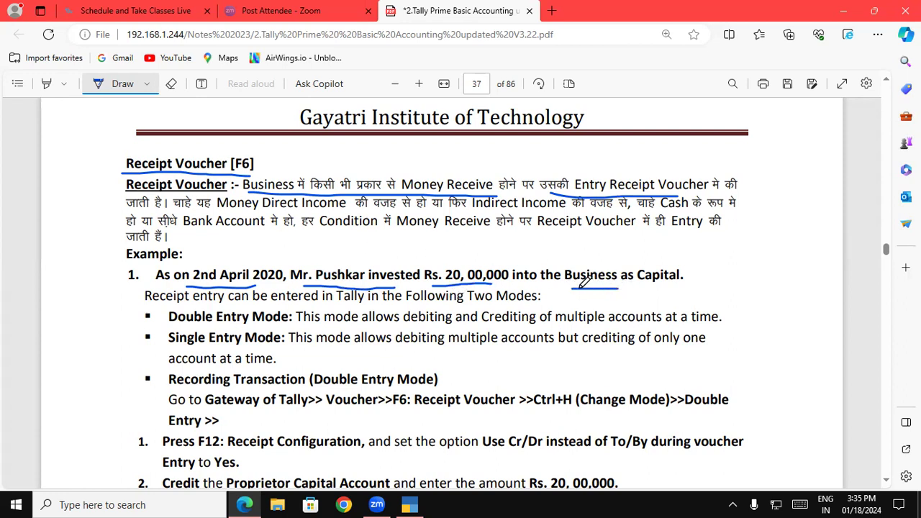
pyautogui.moveTo(638, 286); pyautogui.dragTo(677, 285)
pyautogui.moveTo(436, 285); pyautogui.dragTo(496, 284)
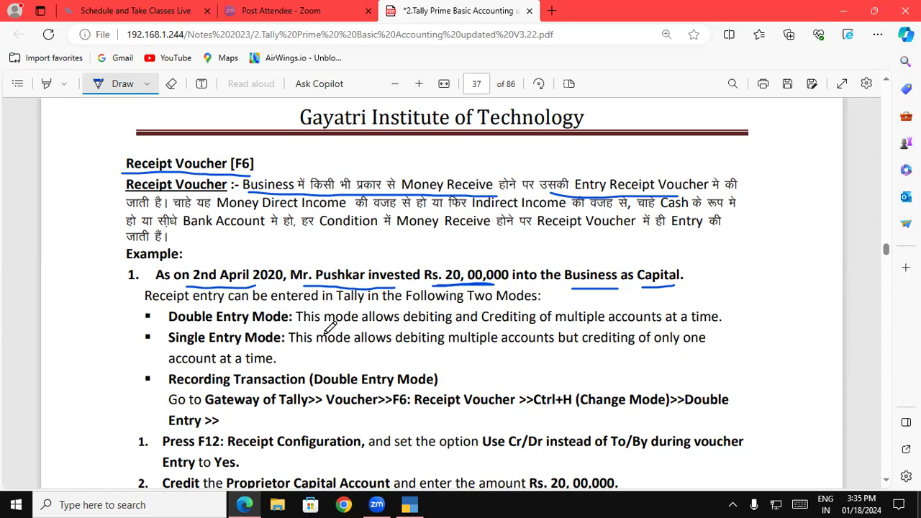
pyautogui.moveTo(126, 190); pyautogui.dragTo(227, 190)
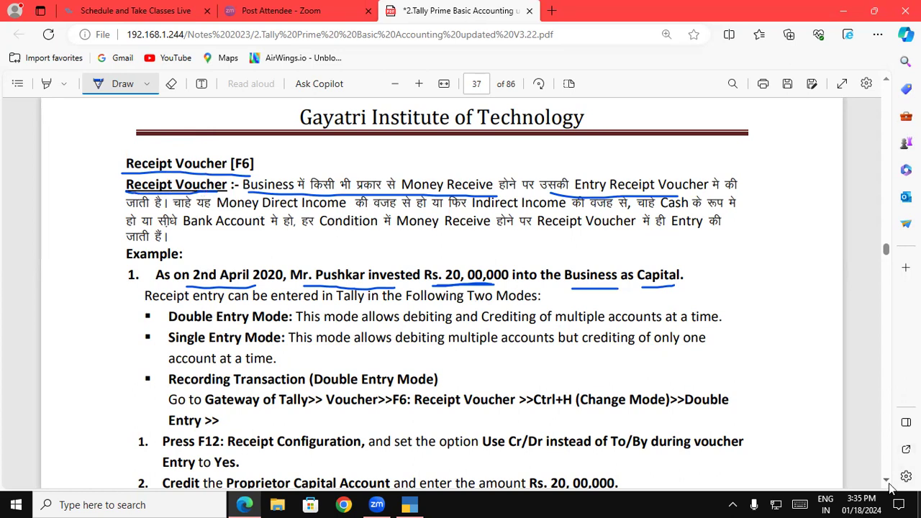
pyautogui.scroll(-3, 888, 484)
# Step: Underline 'entry', 'Double' and 'Single Entry Mode' in the PDF notes, then return to TallyPrime's Stock Summary
pyautogui.scroll(-2, 888, 484)
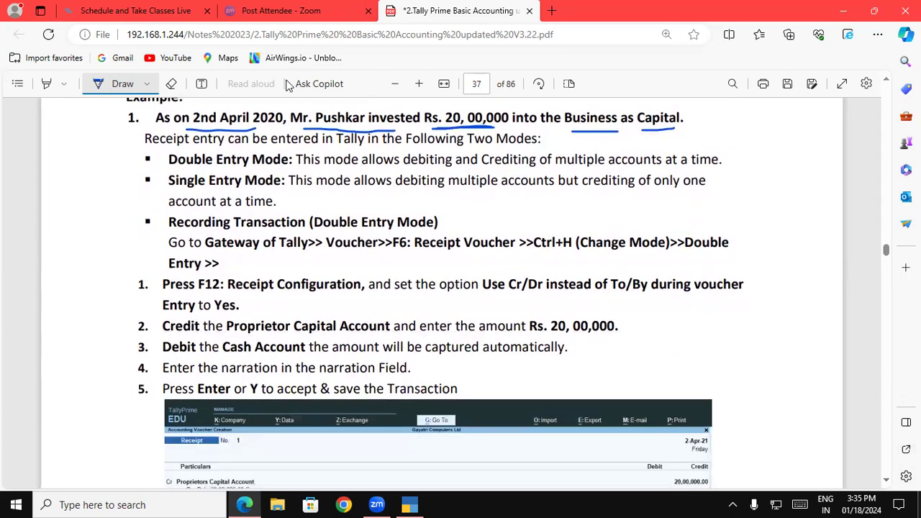
pyautogui.moveTo(174, 149); pyautogui.dragTo(213, 147)
pyautogui.moveTo(167, 167); pyautogui.dragTo(213, 167)
pyautogui.moveTo(164, 190); pyautogui.dragTo(255, 189)
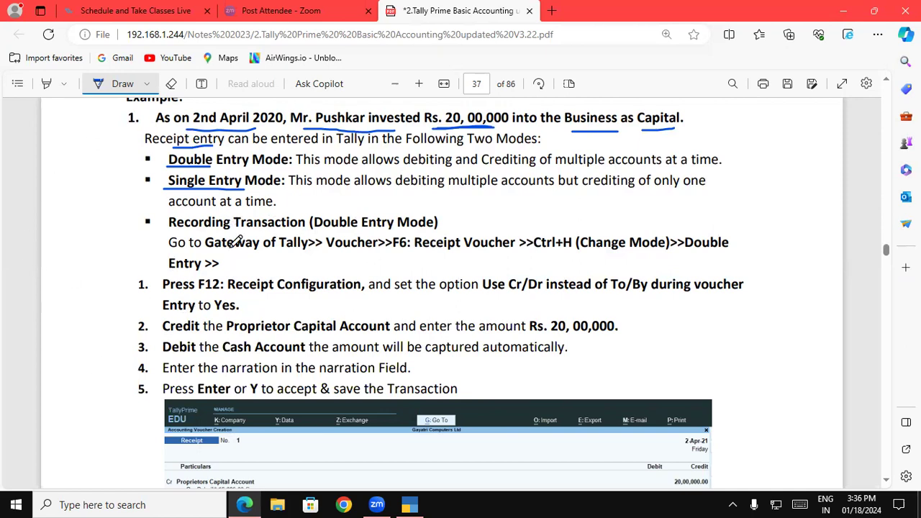
pyautogui.click(410, 505)
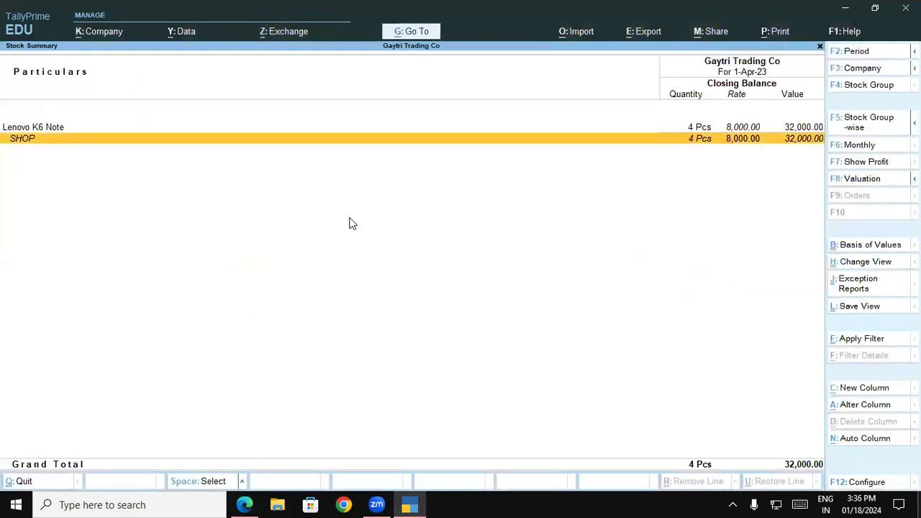
# Step: Leave the Stock Summary and load GIT Computers Ltd 3.4 in place of Gaytri Trading Co
pyautogui.press('Escape')
pyautogui.press('Escape')
pyautogui.press('Escape')
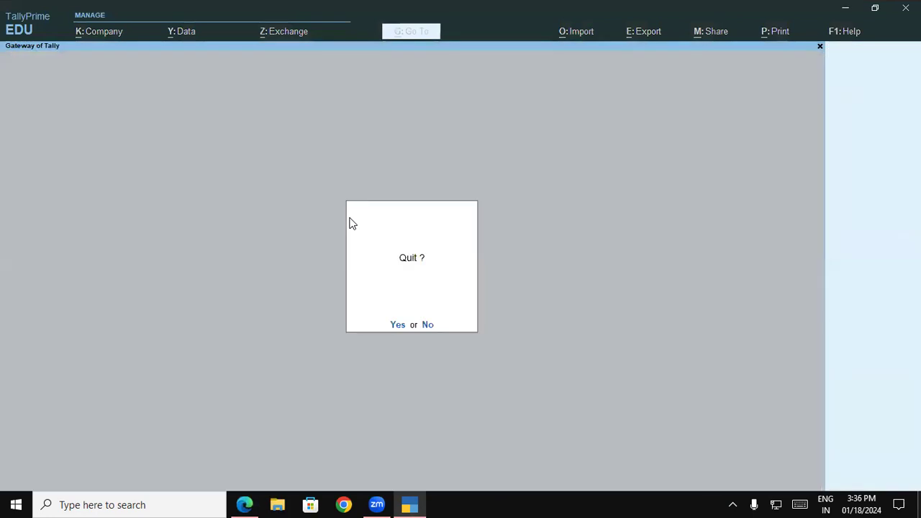
pyautogui.press('ctrl')
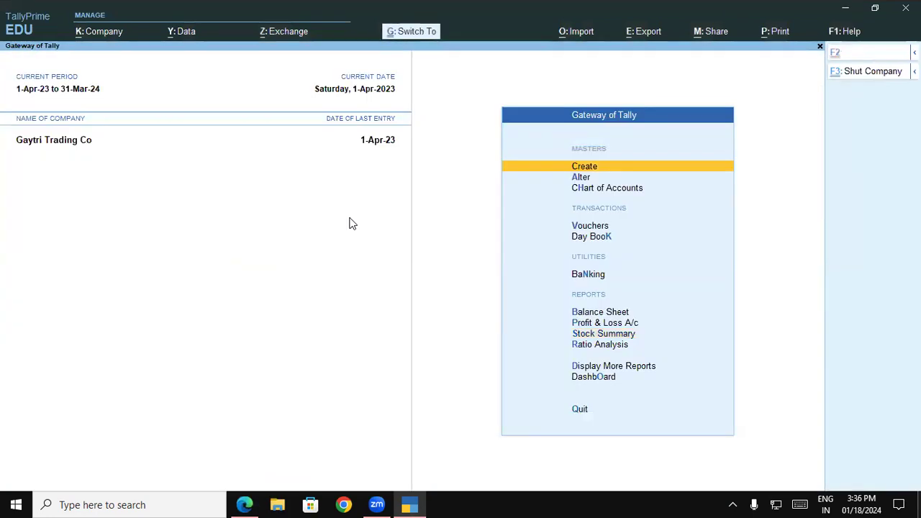
pyautogui.hotkey('ctrl', 'F3')
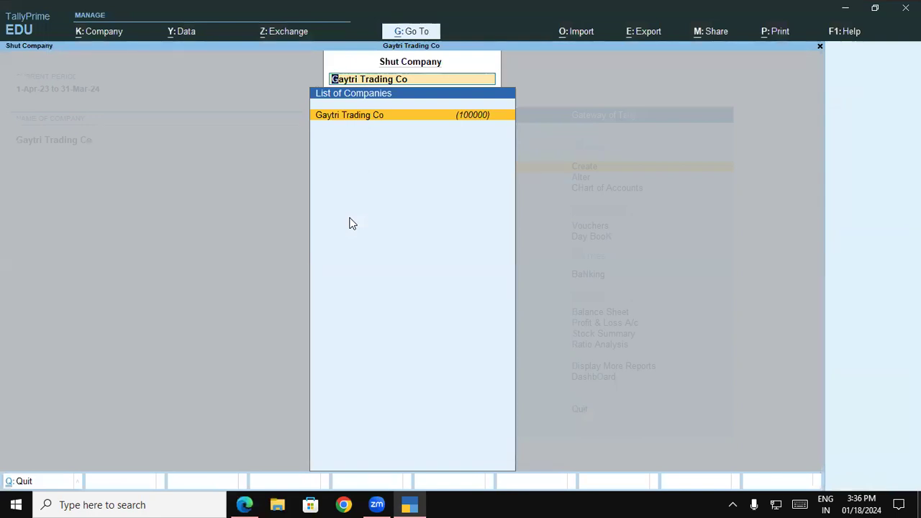
pyautogui.press('F3')
pyautogui.press('Down')
pyautogui.press('Down')
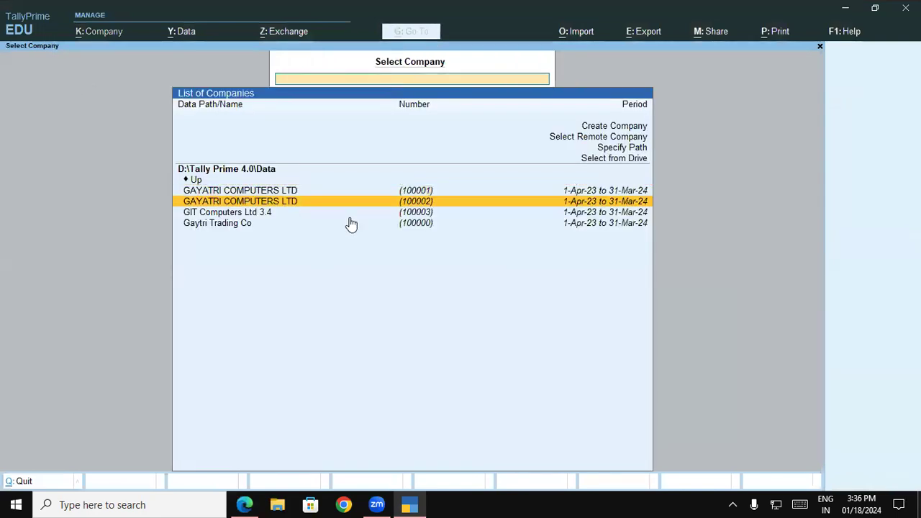
pyautogui.press('Return')
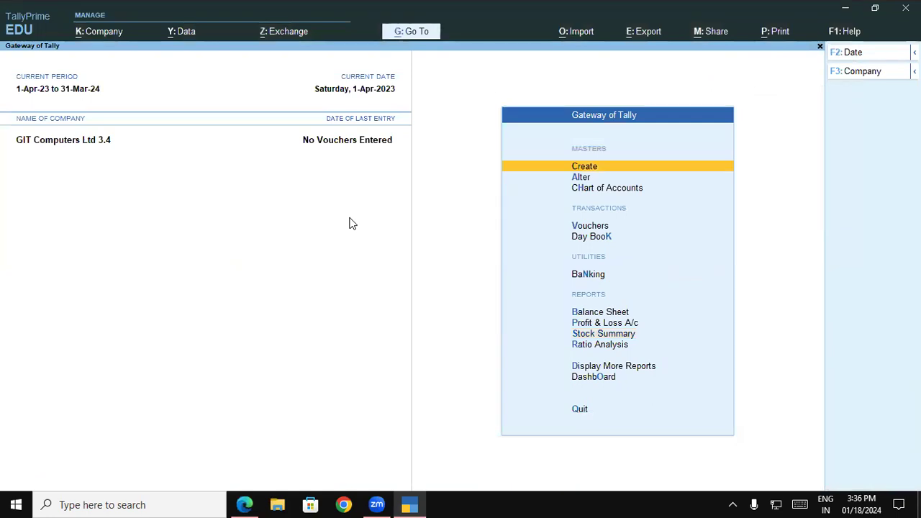
# Step: Start a new voucher from Gateway of Tally and bring up the F10 Other Vouchers type list
pyautogui.press('Down')
pyautogui.press('Down')
pyautogui.press('Down')
pyautogui.press('Down')
pyautogui.press('Up')
pyautogui.press('Return')
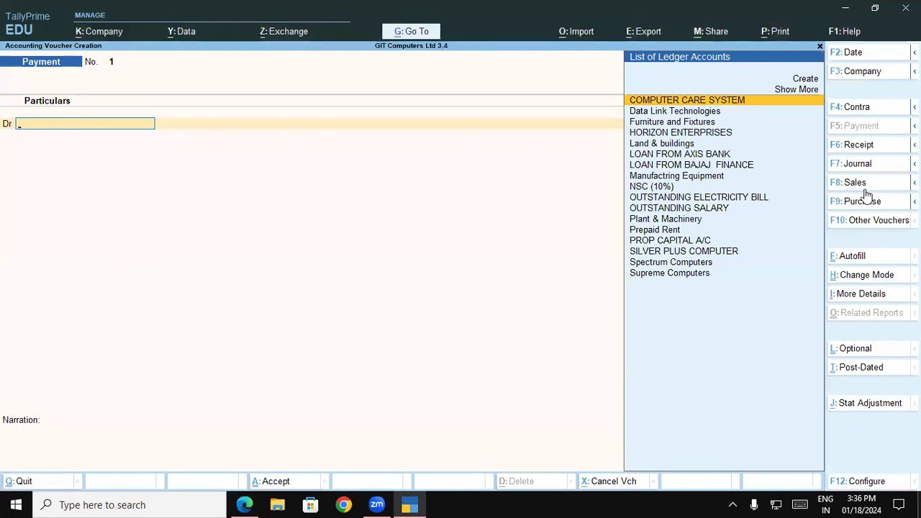
pyautogui.click(858, 230)
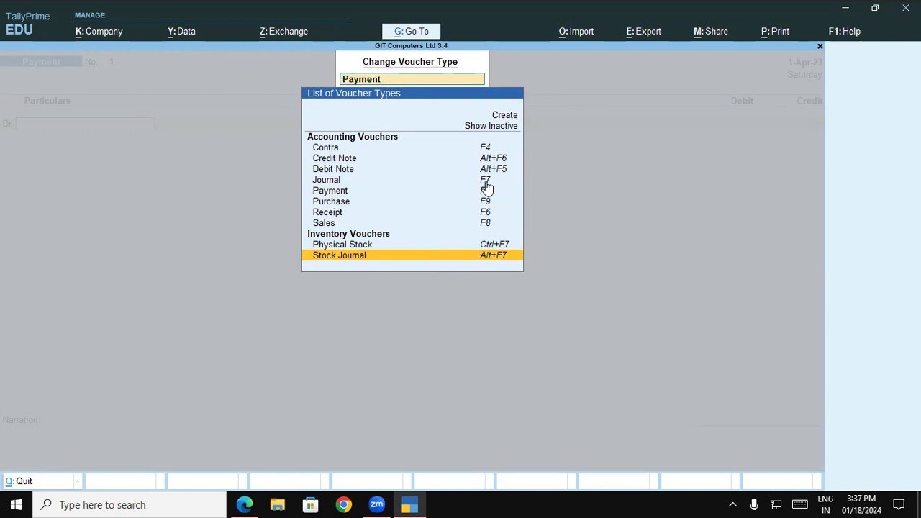
# Step: Show inactive voucher types, then dismiss the list back to blank Payment voucher No. 1
pyautogui.click(498, 126)
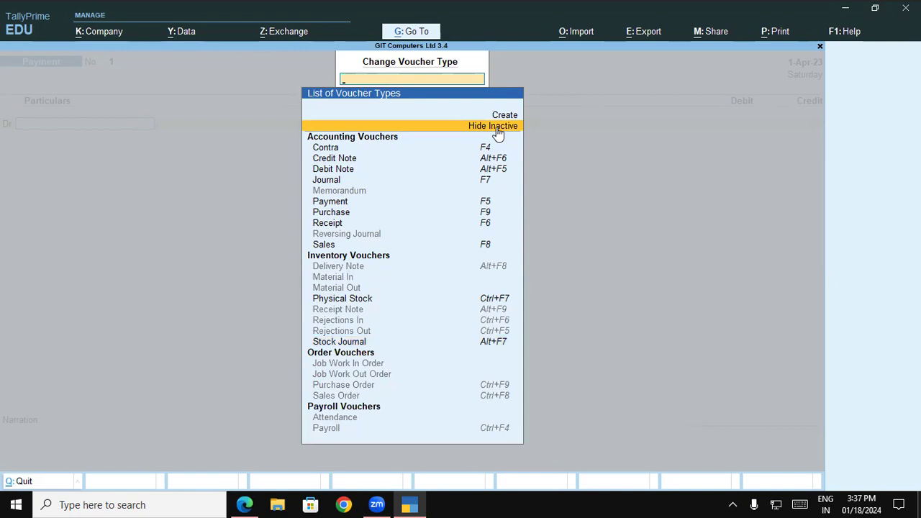
pyautogui.press('Escape')
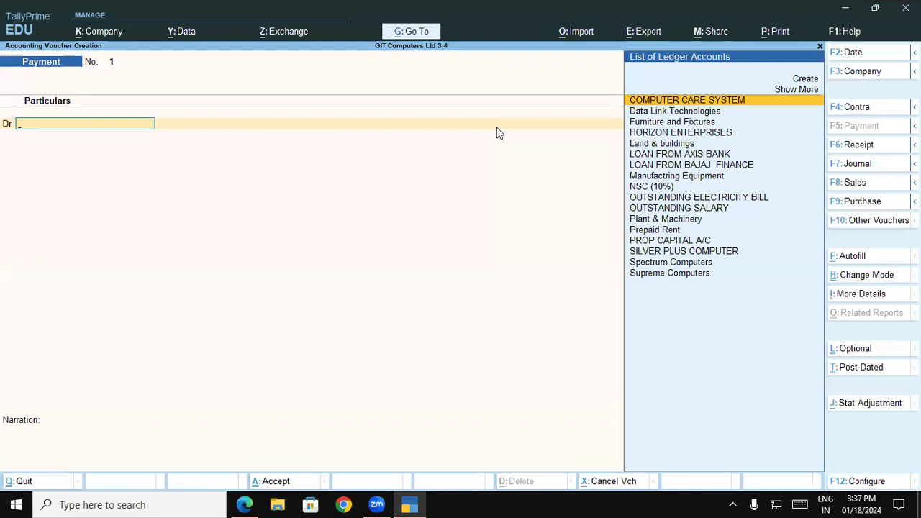
# Step: Reopen the F10 Other Vouchers type list from Payment voucher No. 1
pyautogui.click(881, 222)
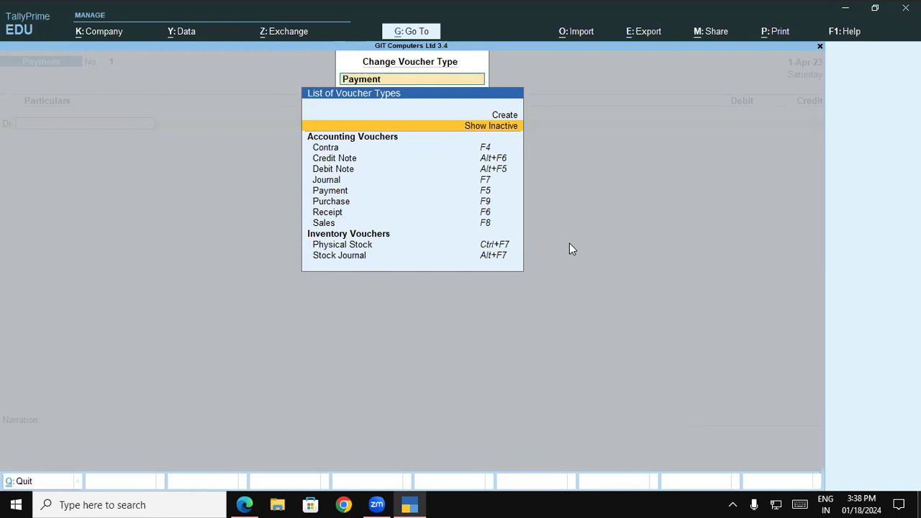
# Step: Reopen the voucher type list with inactive types such as Memorandum and Reversing Journal included
pyautogui.press('Return')
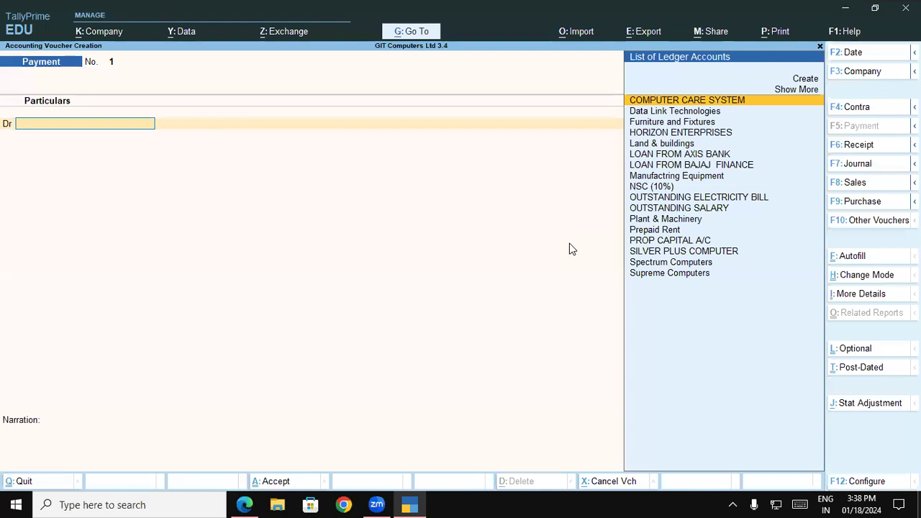
pyautogui.click(879, 223)
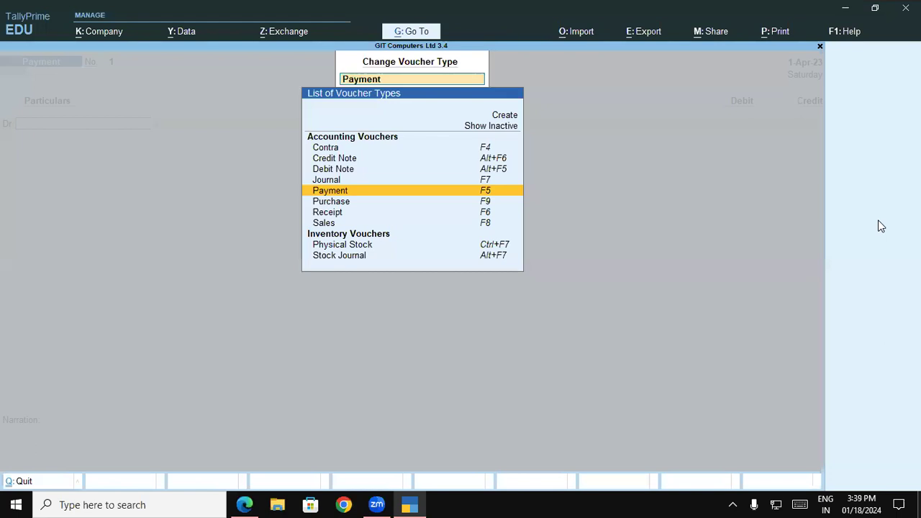
pyautogui.click(507, 131)
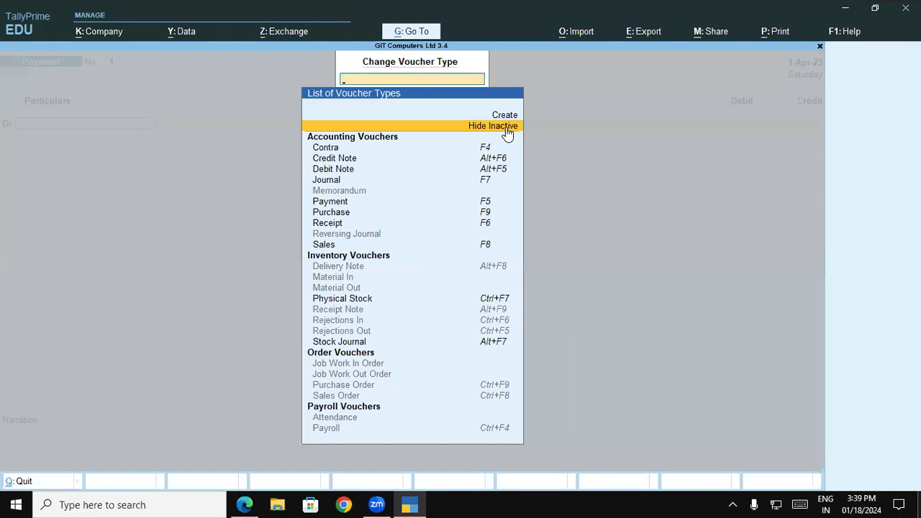
# Step: Choose Receipt to open Receipt voucher No. 1, then bring up the PDF notes in Edge
pyautogui.click(485, 226)
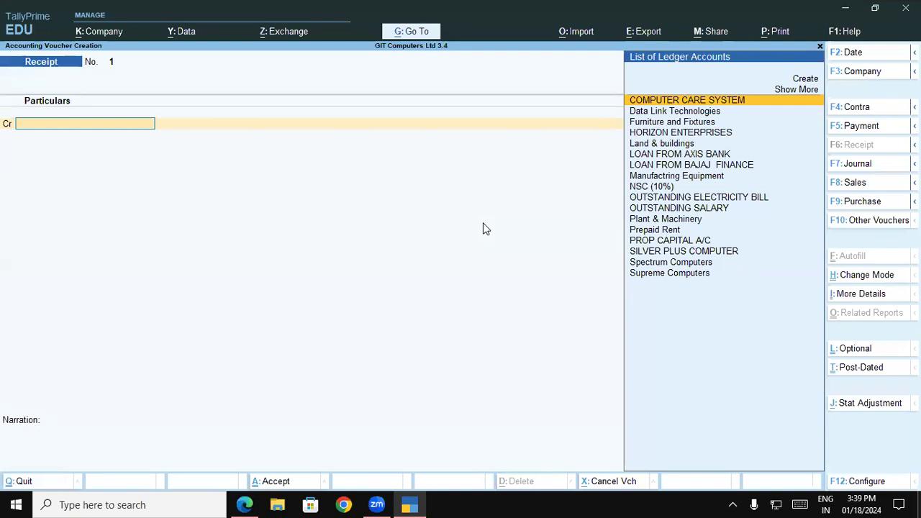
pyautogui.click(243, 504)
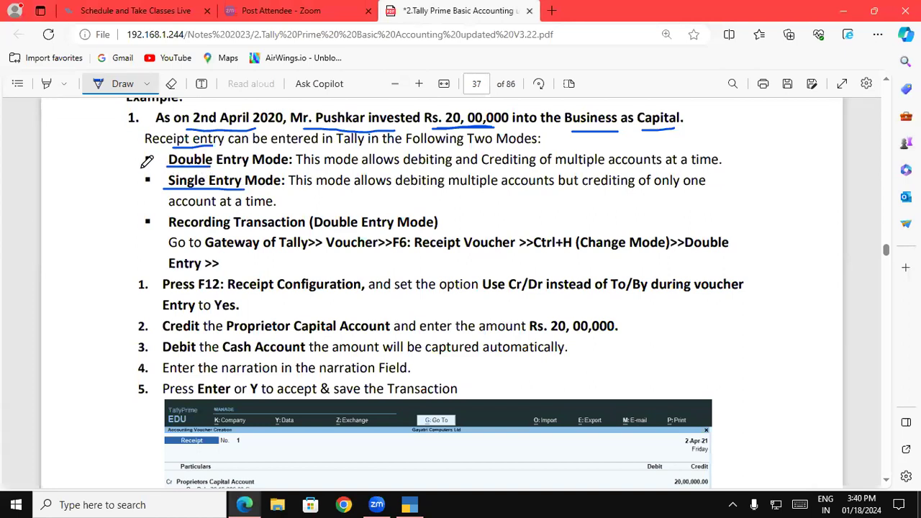
# Step: Draw ticks beside the Double Entry Mode and Single Entry Mode bullets on page 37, then return to TallyPrime
pyautogui.moveTo(128, 165); pyautogui.dragTo(176, 147)
pyautogui.moveTo(128, 191); pyautogui.dragTo(174, 185)
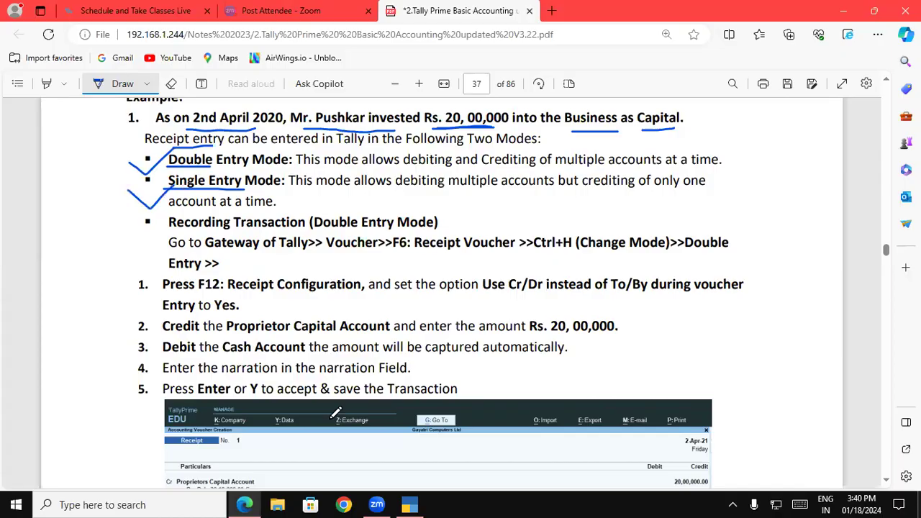
pyautogui.hotkey('alt', 'Tab')
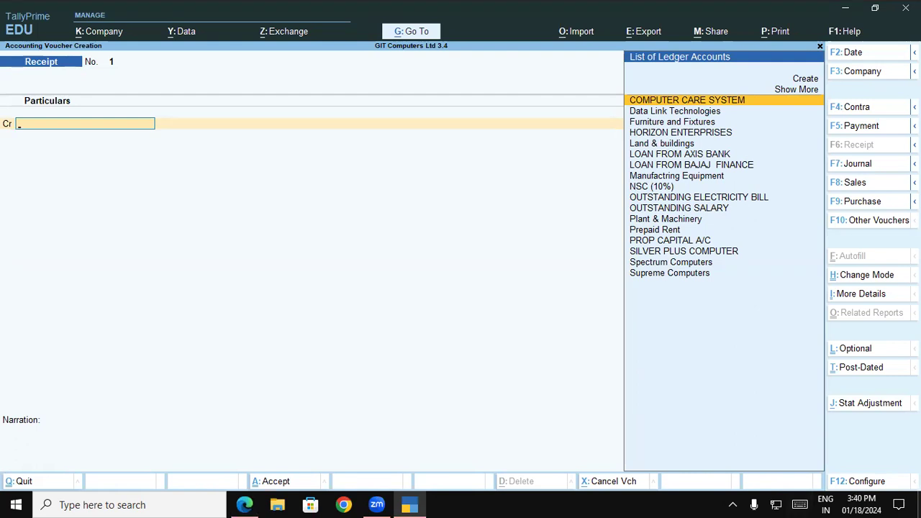
# Step: Switch Receipt voucher No. 1 to Single Entry mode, then reopen the Change Voucher Mode list
pyautogui.click(876, 278)
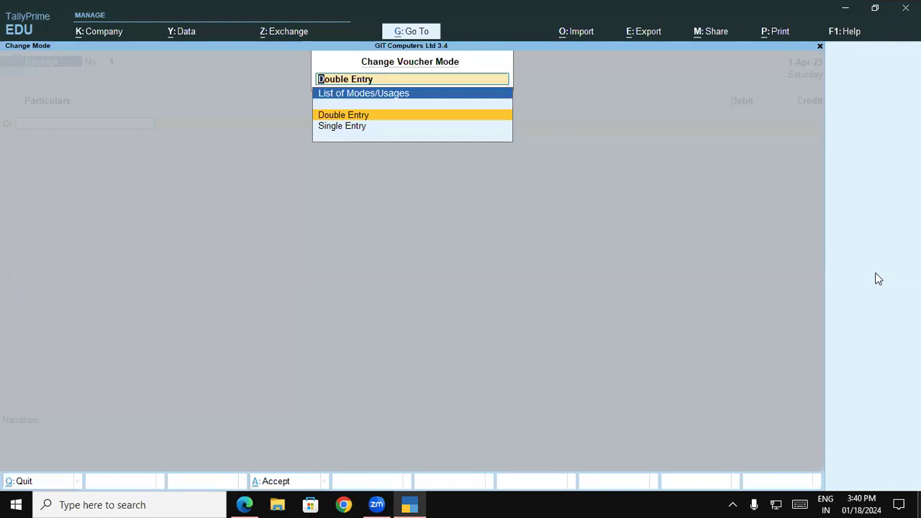
pyautogui.click(377, 134)
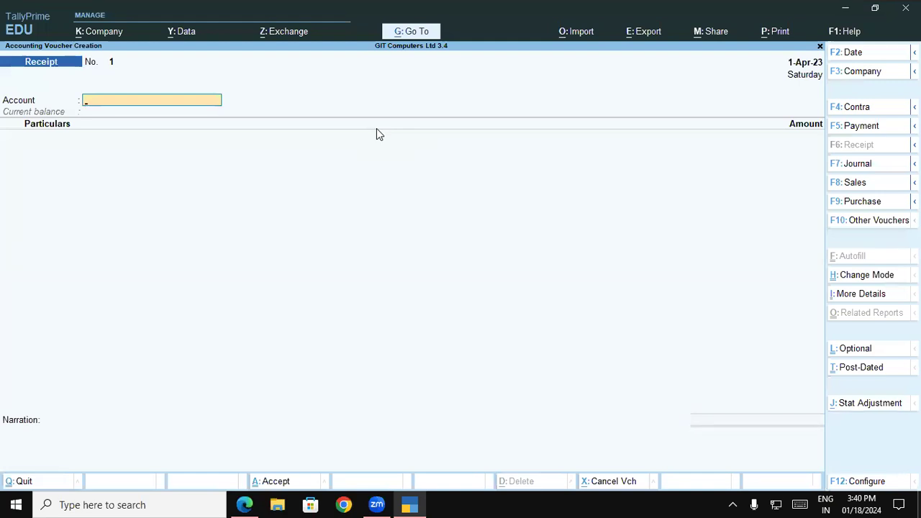
pyautogui.click(868, 276)
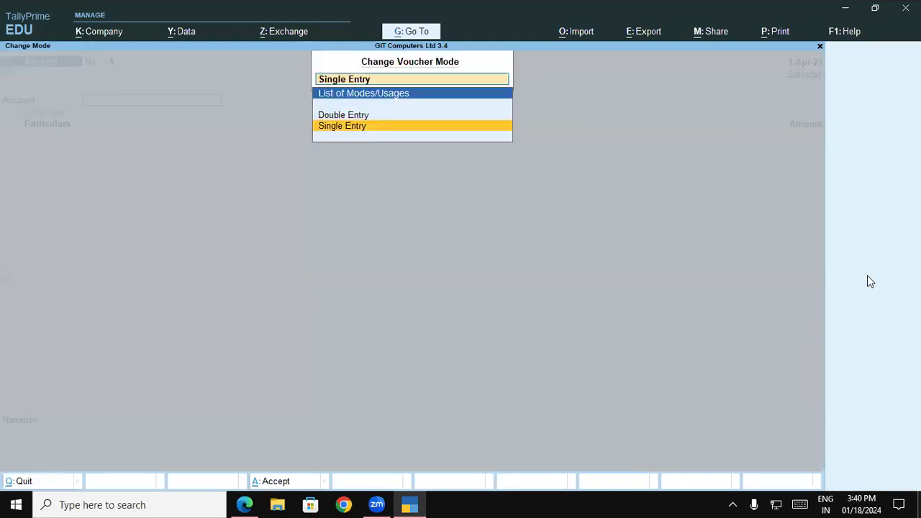
# Step: Choose Double Entry so Receipt voucher No. 1 shows separate Cr and Dr lines
pyautogui.click(492, 118)
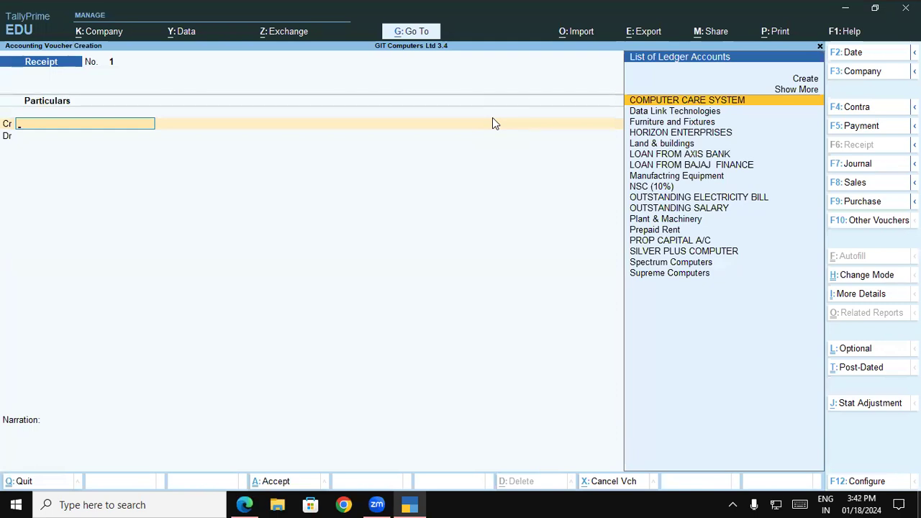
# Step: Underline the Gateway of Tally to Change Mode path in the PDF notes, then return to TallyPrime
pyautogui.click(245, 505)
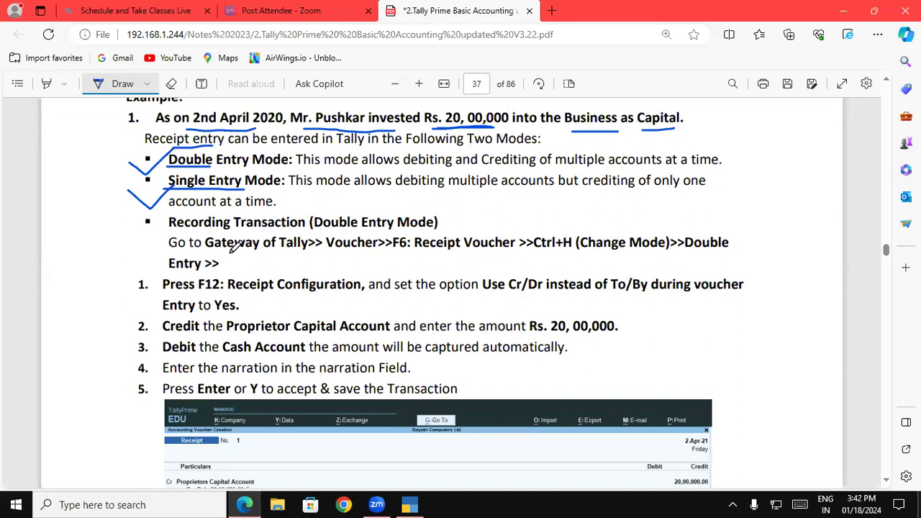
pyautogui.moveTo(214, 250); pyautogui.dragTo(637, 254)
pyautogui.moveTo(169, 271); pyautogui.dragTo(219, 270)
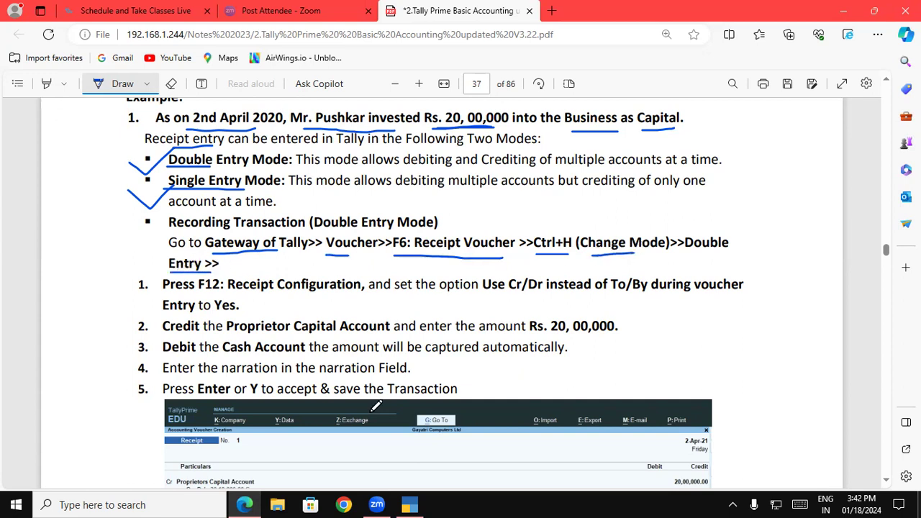
pyautogui.hotkey('alt', 'Tab')
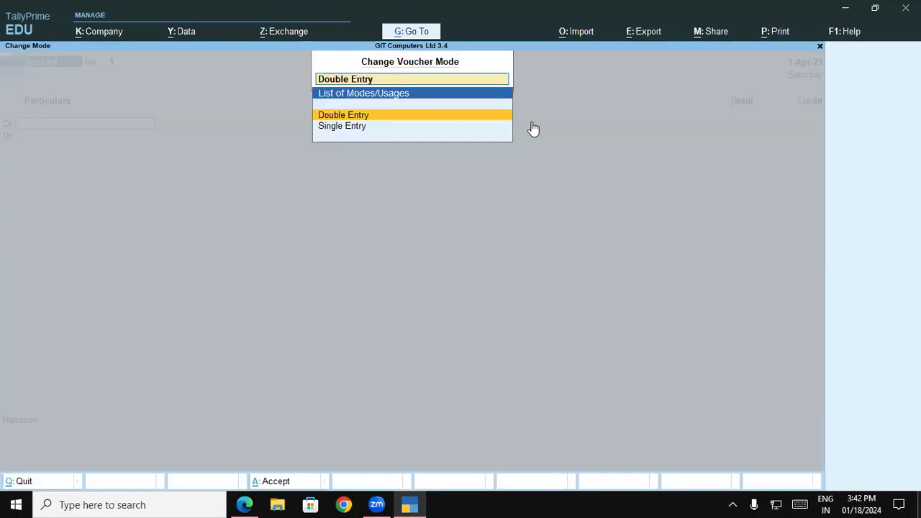
# Step: Choose Double Entry mode for the Receipt voucher, then go back to the notes PDF
pyautogui.click(327, 115)
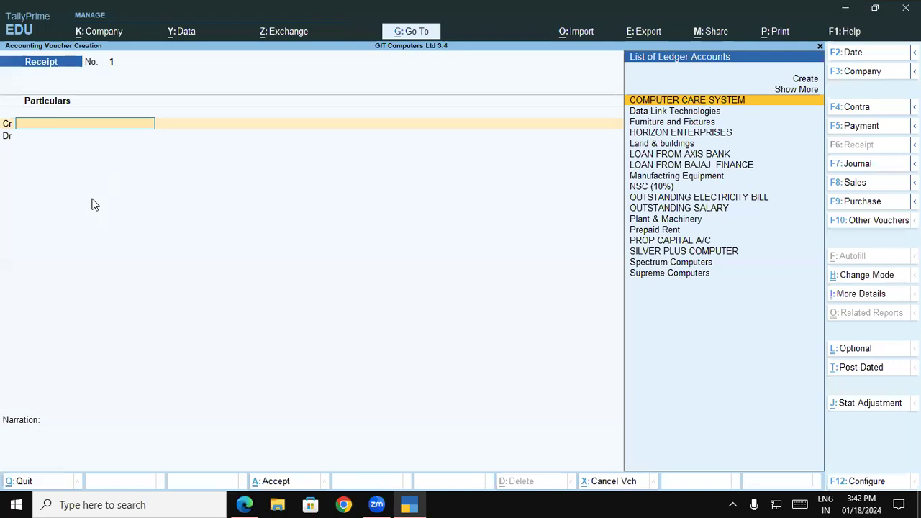
pyautogui.click(244, 505)
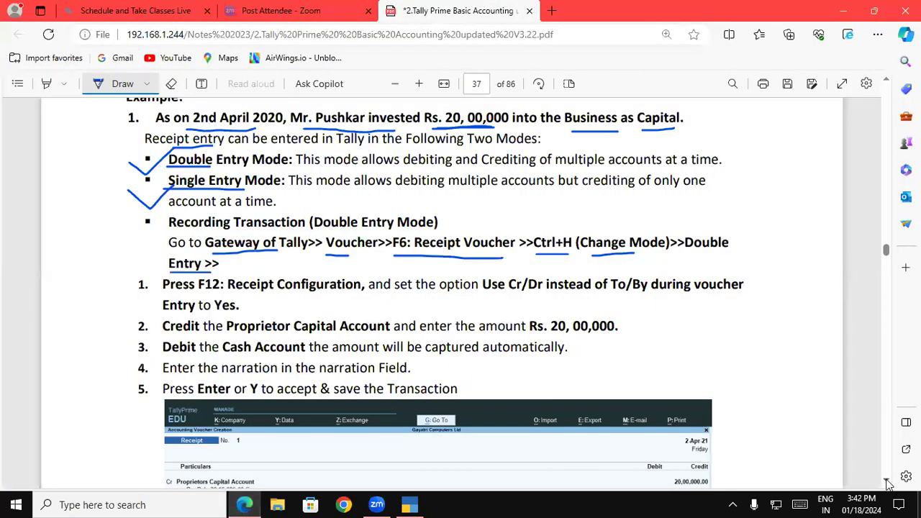
# Step: Ink underlines under Rs. 20,00,000 and Proprietor Capital Account in the PDF notes
pyautogui.moveTo(440, 127); pyautogui.dragTo(496, 123)
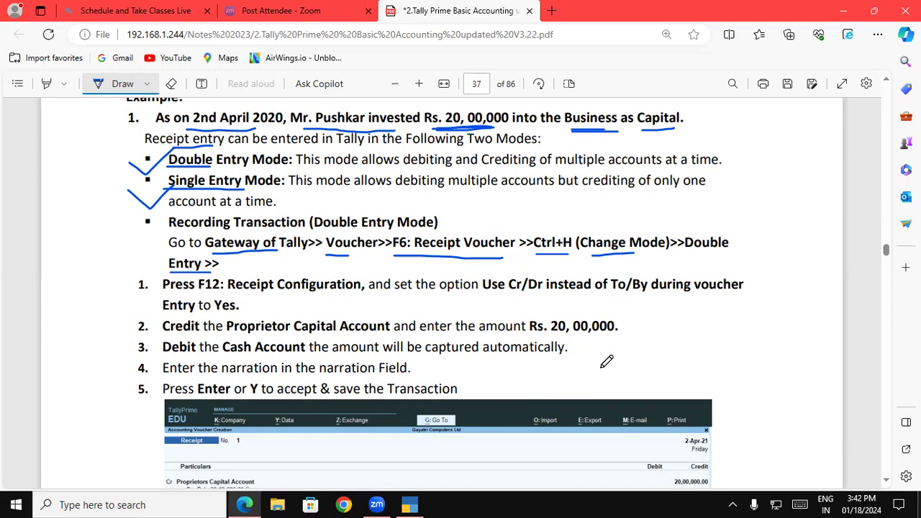
pyautogui.scroll(-3, 880, 476)
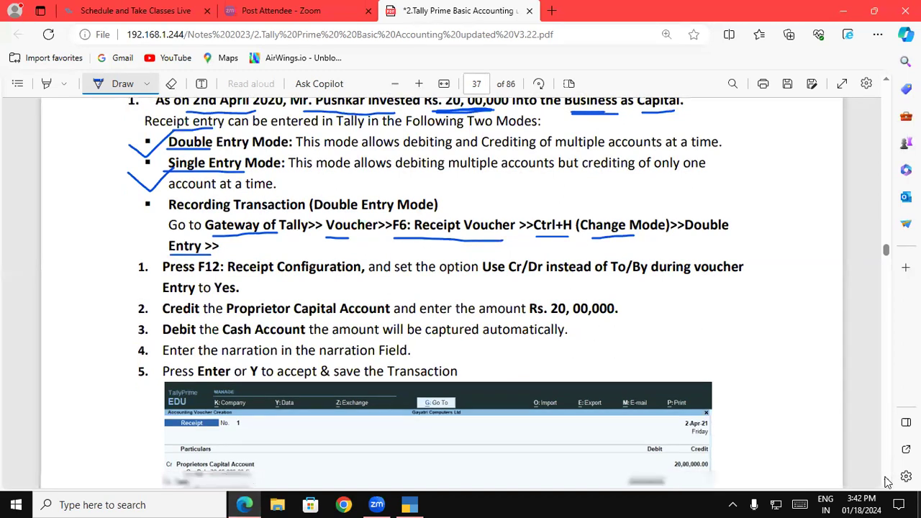
pyautogui.scroll(-1, 888, 482)
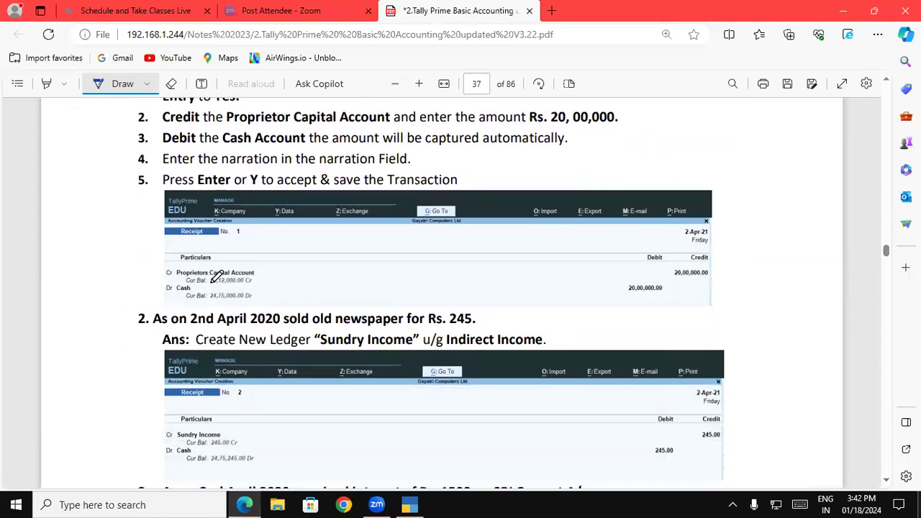
pyautogui.moveTo(210, 278); pyautogui.dragTo(242, 278)
pyautogui.moveTo(212, 282); pyautogui.dragTo(244, 279)
pyautogui.moveTo(296, 127); pyautogui.dragTo(336, 127)
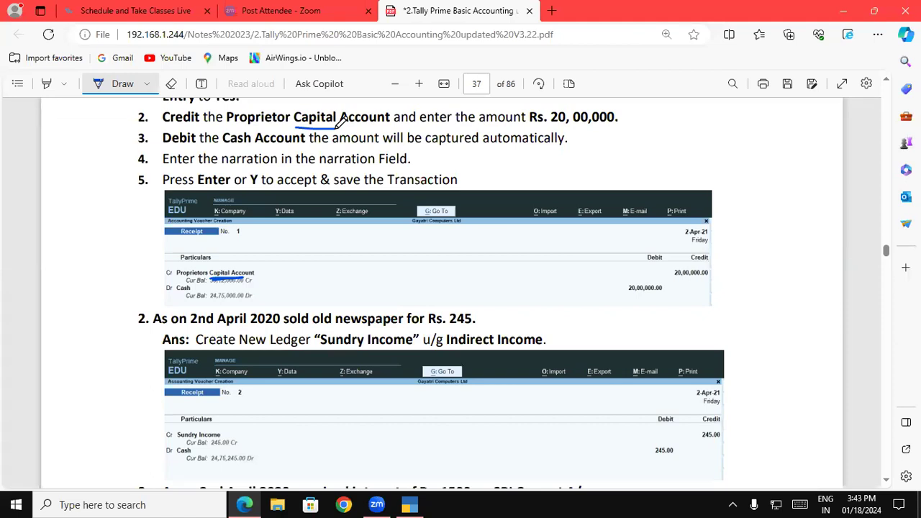
pyautogui.moveTo(226, 129); pyautogui.dragTo(286, 130)
pyautogui.hotkey('alt', 'Tab')
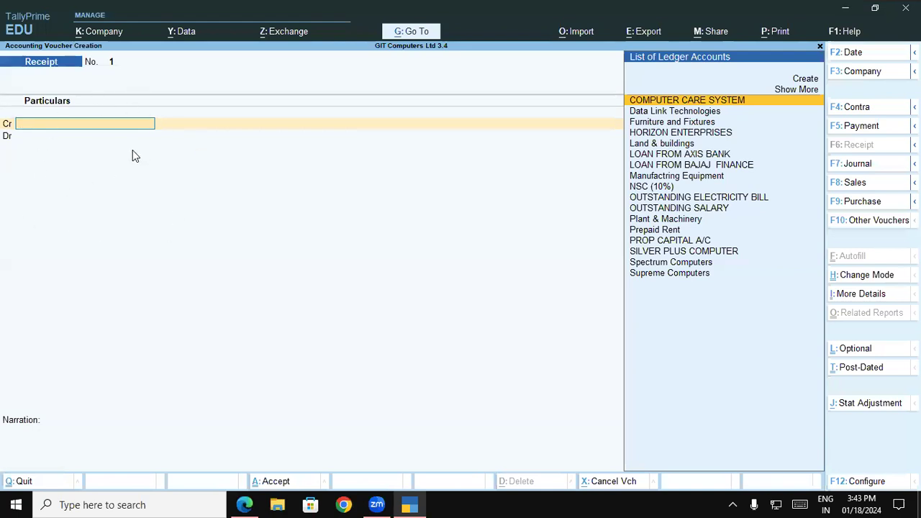
# Step: Pick PROP CAPITAL A/C from the expanded ledger list as Receipt No. 1's credit ledger
pyautogui.press('Down')
pyautogui.press('Down')
pyautogui.press('Down')
pyautogui.press('Down')
pyautogui.press('Down')
pyautogui.press('Down')
pyautogui.press('Down')
pyautogui.press('Down')
pyautogui.press('Down')
pyautogui.press('Down')
pyautogui.press('Down')
pyautogui.press('Down')
pyautogui.press('Down')
pyautogui.press('Down')
pyautogui.press('Down')
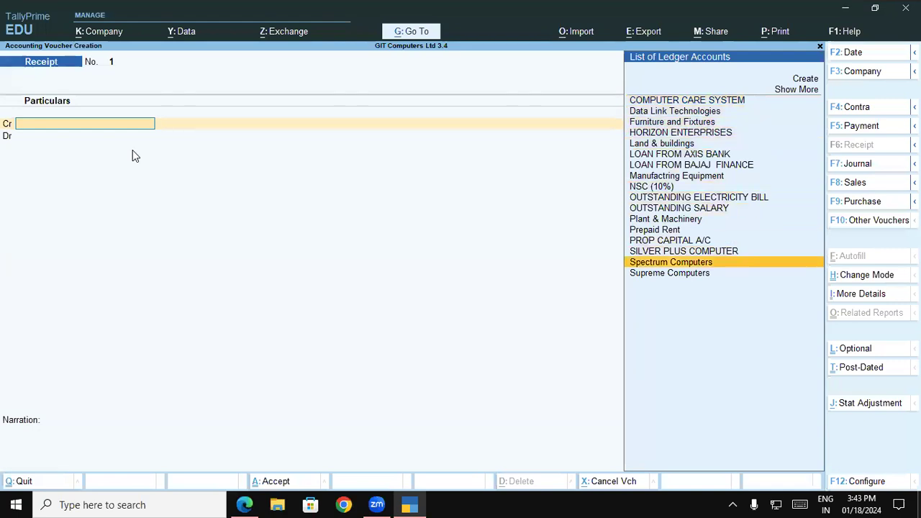
pyautogui.press('Up')
pyautogui.press('Up')
pyautogui.press('Up')
pyautogui.press('Up')
pyautogui.press('Up')
pyautogui.press('Up')
pyautogui.press('Up')
pyautogui.press('Up')
pyautogui.press('Up')
pyautogui.press('Up')
pyautogui.press('Up')
pyautogui.press('Up')
pyautogui.press('Up')
pyautogui.press('Up')
pyautogui.press('Up')
pyautogui.press('Up')
pyautogui.press('Up')
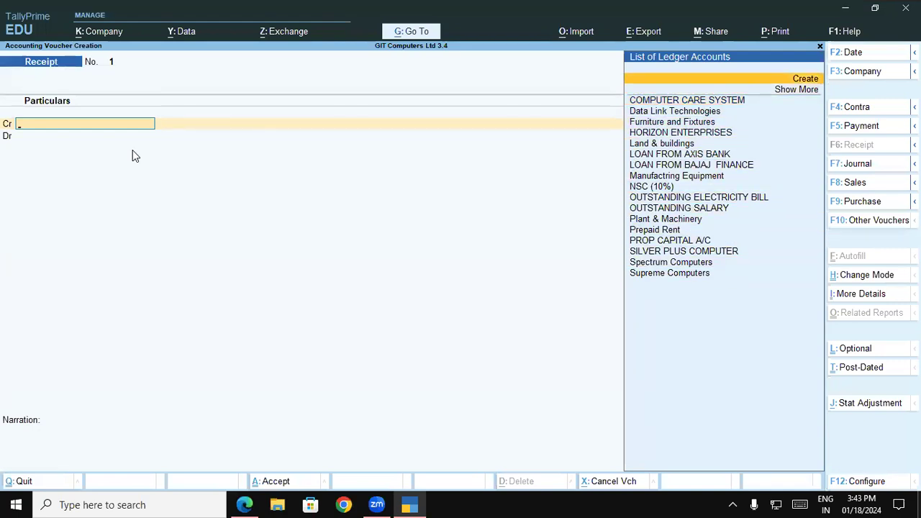
pyautogui.press('Down')
pyautogui.press('Return')
pyautogui.press('Down')
pyautogui.press('Down')
pyautogui.press('Down')
pyautogui.press('Down')
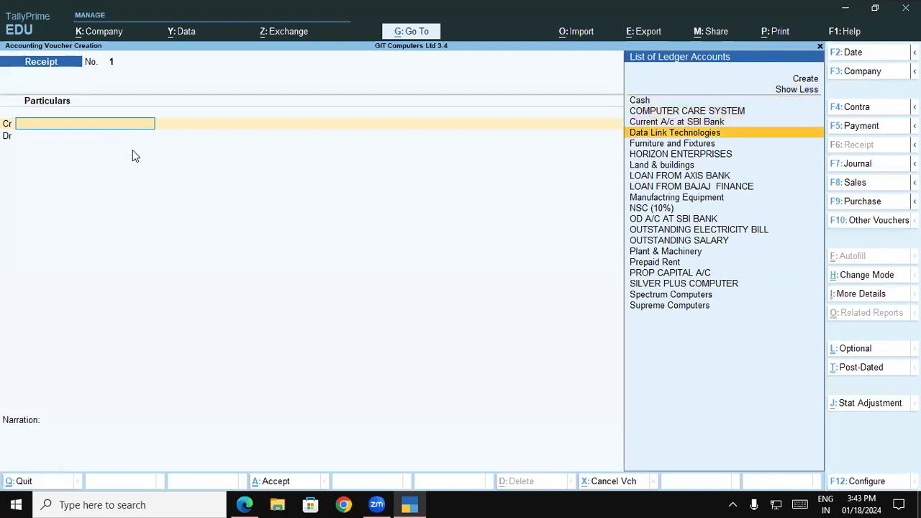
pyautogui.press('Down')
pyautogui.press('Down')
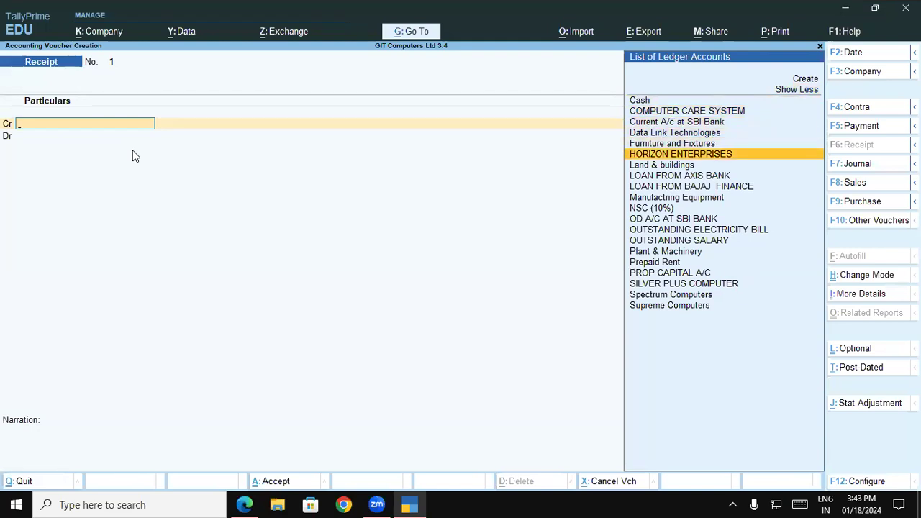
pyautogui.press('Down')
pyautogui.press('Down')
pyautogui.press('Down')
pyautogui.press('Up')
pyautogui.press('Up')
pyautogui.press('Up')
pyautogui.press('Up')
pyautogui.press('Up')
pyautogui.press('Up')
pyautogui.press('Down')
pyautogui.press('Down')
pyautogui.press('Down')
pyautogui.press('Down')
pyautogui.press('Down')
pyautogui.press('Down')
pyautogui.press('Down')
pyautogui.press('Down')
pyautogui.press('Down')
pyautogui.press('Down')
pyautogui.press('Down')
pyautogui.press('Down')
pyautogui.press('Down')
pyautogui.press('Down')
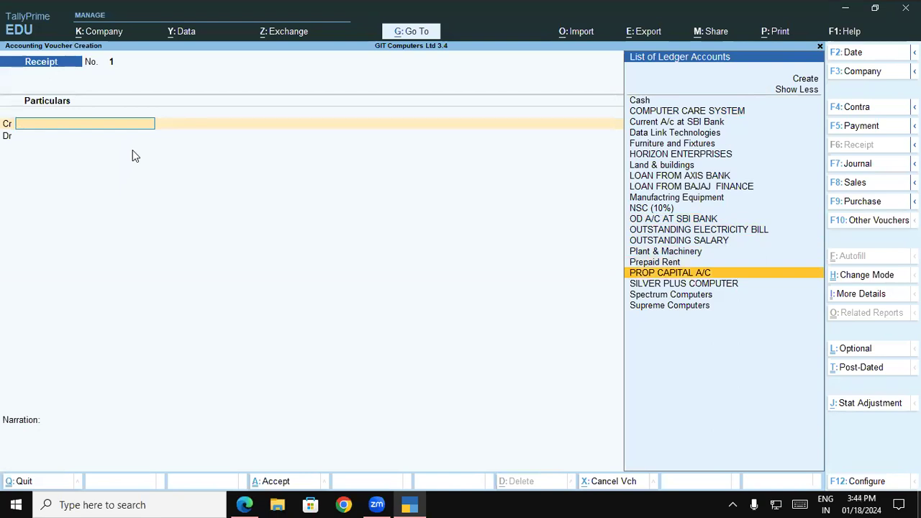
pyautogui.press('Return')
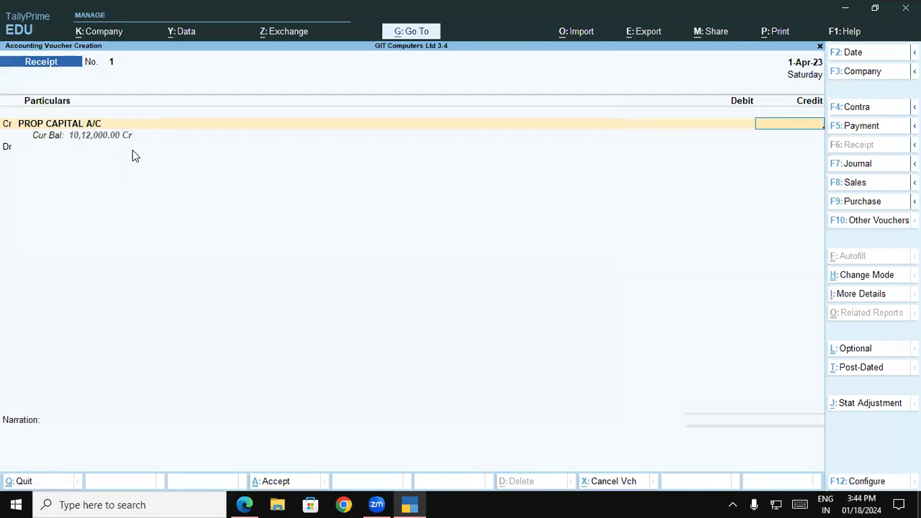
pyautogui.hotkey('alt', 'Tab')
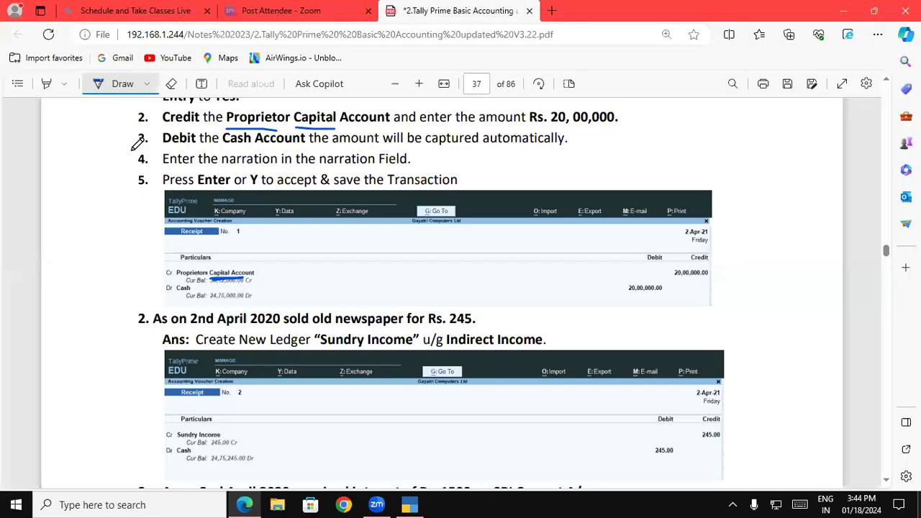
# Step: Return from the PDF notes to Receipt voucher No. 1 in TallyPrime
pyautogui.hotkey('alt', 'Tab')
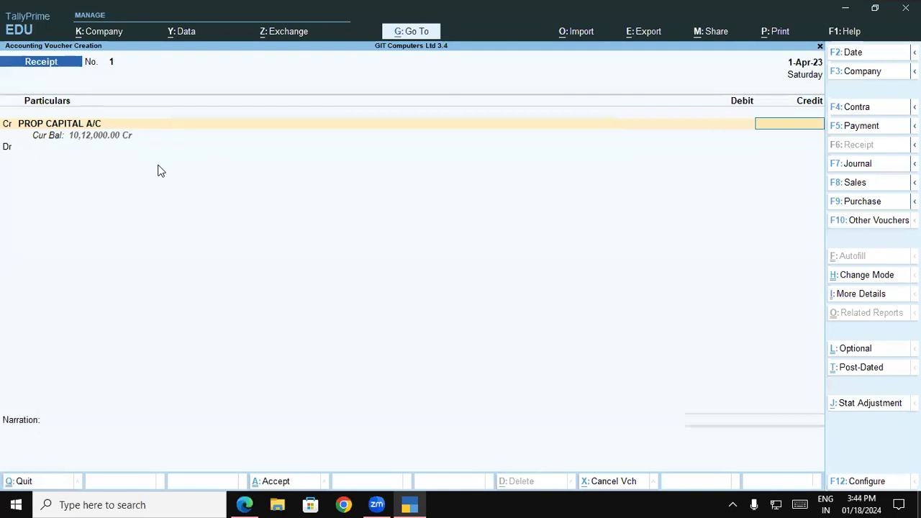
# Step: Enter a 20,00,000 credit, debit Cash 20,00,000, skip narration and accept Receipt No. 1
pyautogui.write('2000000')
pyautogui.press('Return')
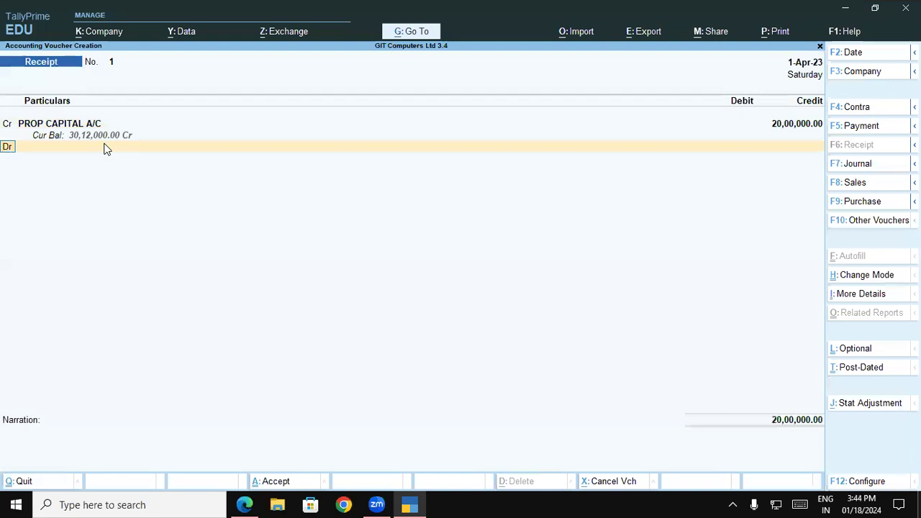
pyautogui.press('Return')
pyautogui.press('Return')
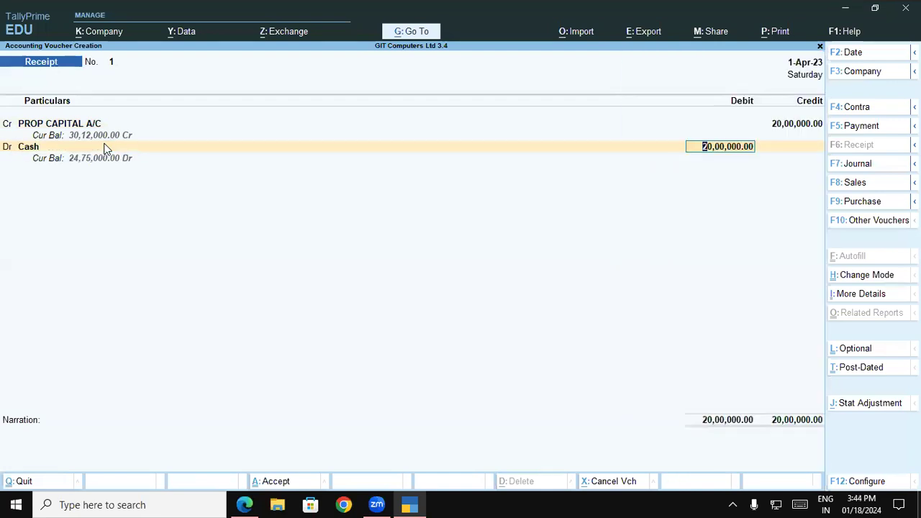
pyautogui.press('Return')
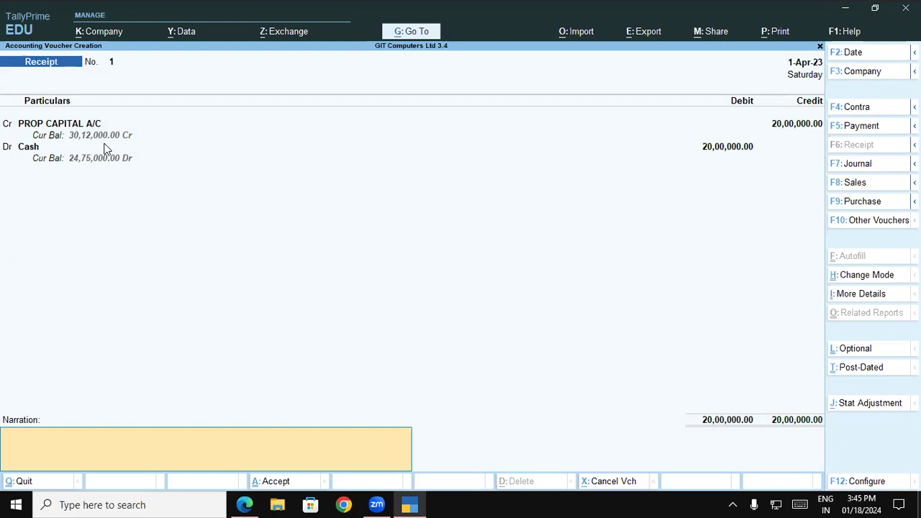
pyautogui.press('Return')
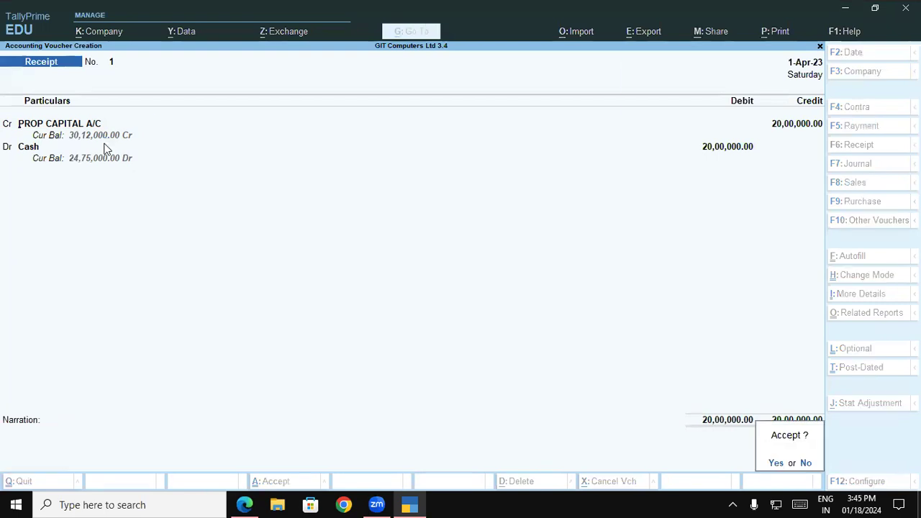
pyautogui.press('Return')
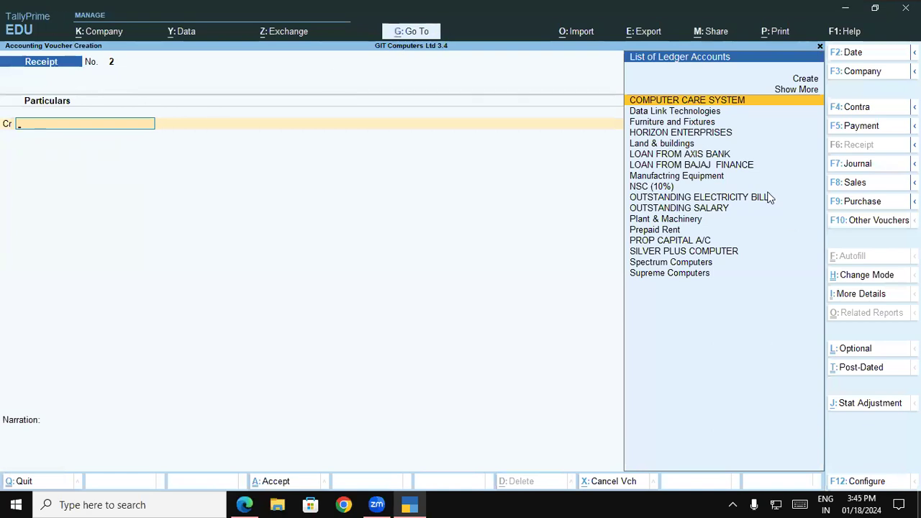
pyautogui.press('Escape')
pyautogui.press('Escape')
pyautogui.press('Escape')
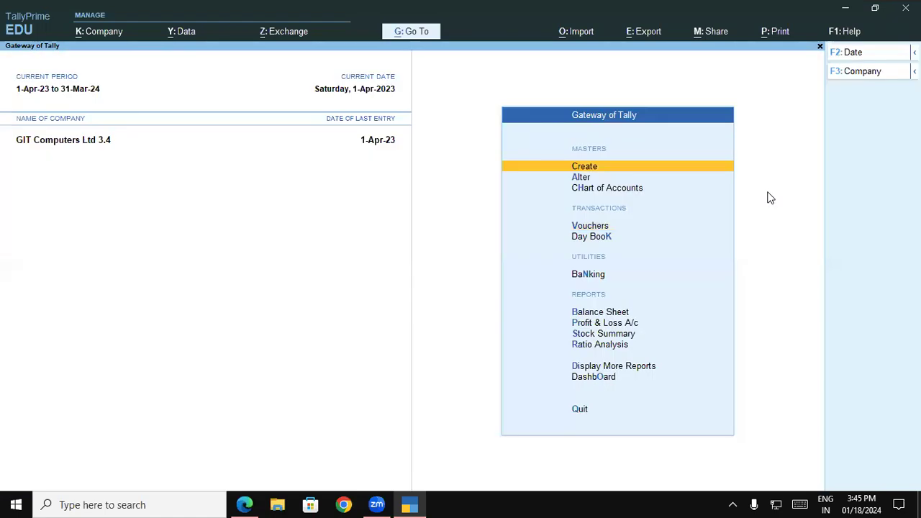
pyautogui.press('Down')
pyautogui.press('Down')
pyautogui.press('Down')
pyautogui.press('Return')
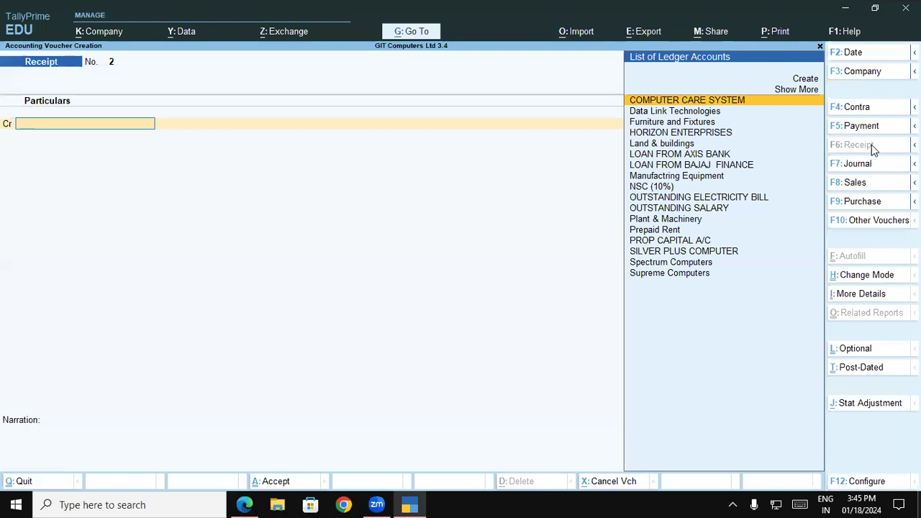
pyautogui.click(868, 281)
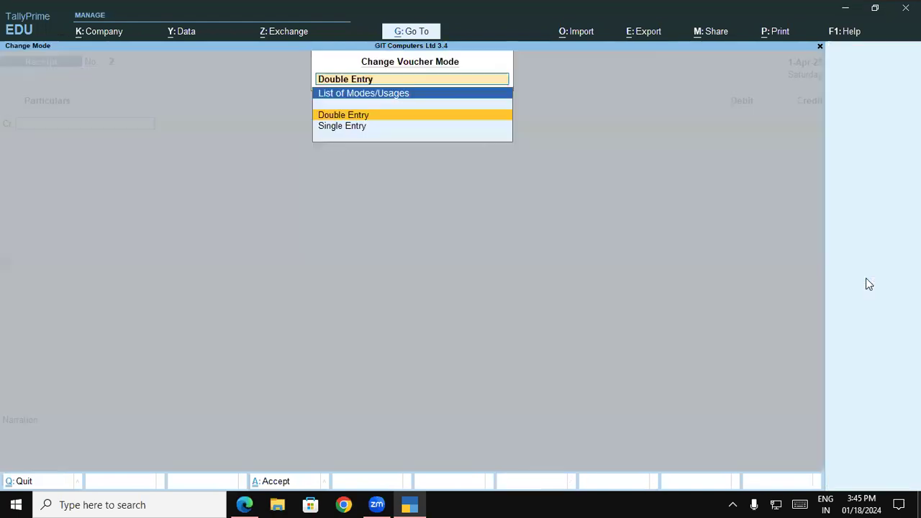
pyautogui.click(328, 118)
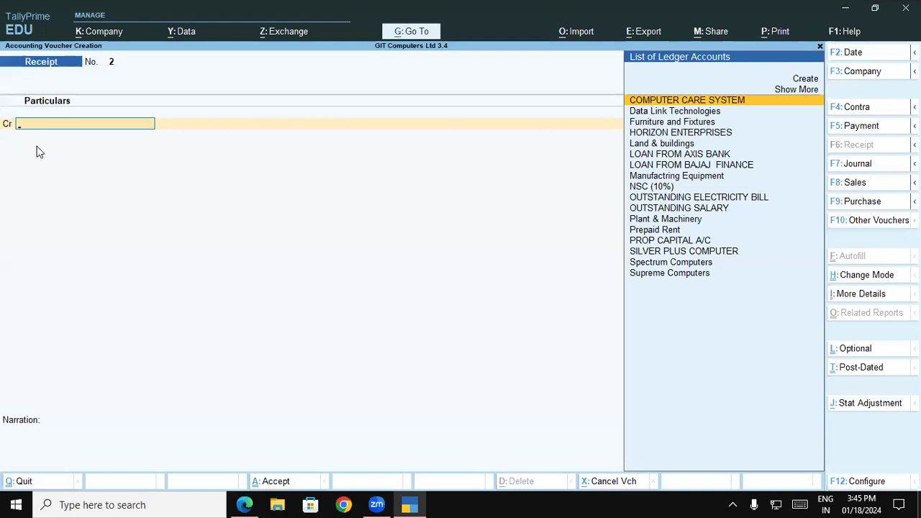
pyautogui.click(874, 481)
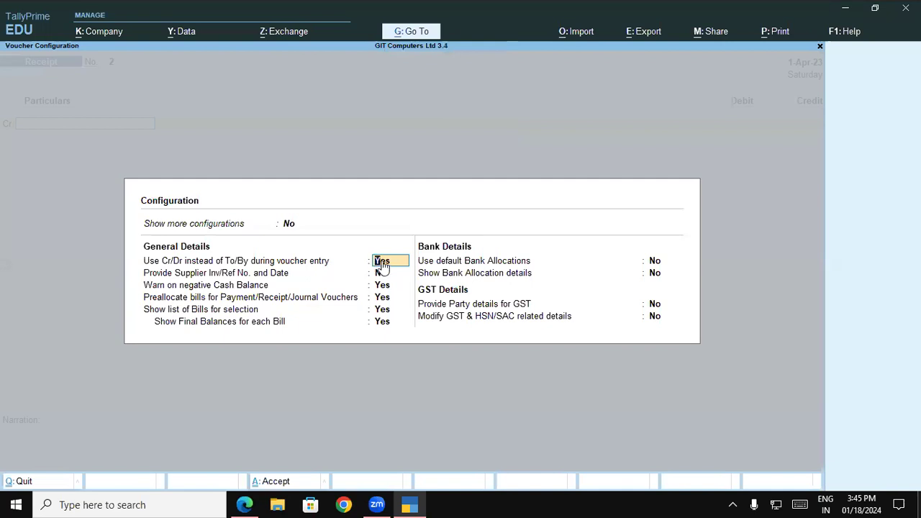
pyautogui.write('n')
pyautogui.press('Return')
pyautogui.hotkey('ctrl', 'a')
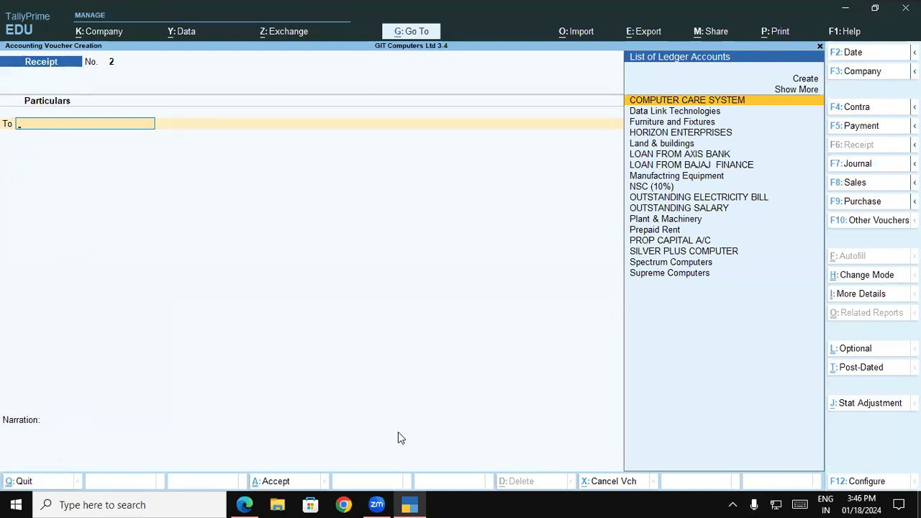
pyautogui.press('F12')
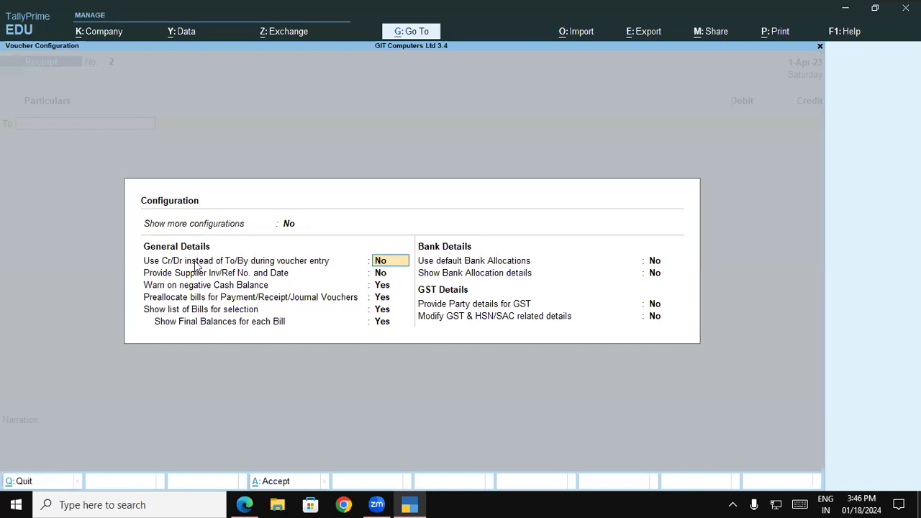
pyautogui.write('y')
pyautogui.press('Return')
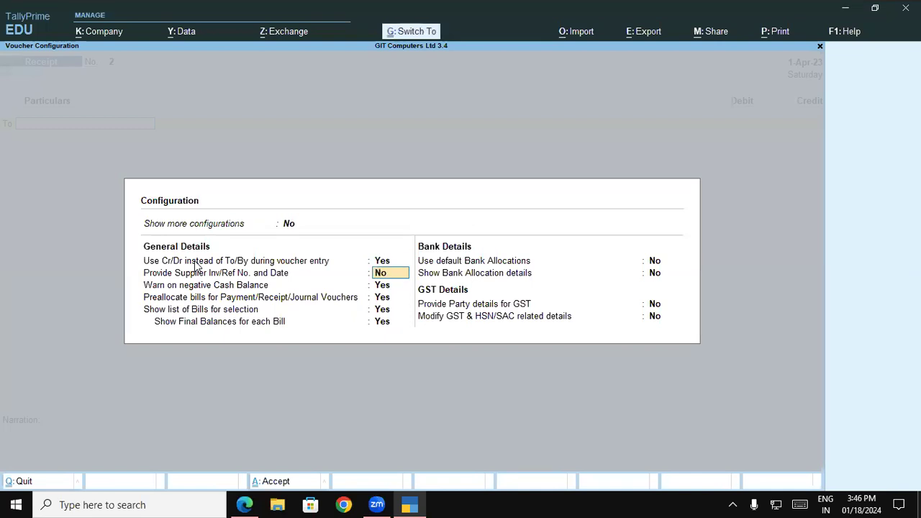
pyautogui.hotkey('ctrl', 'a')
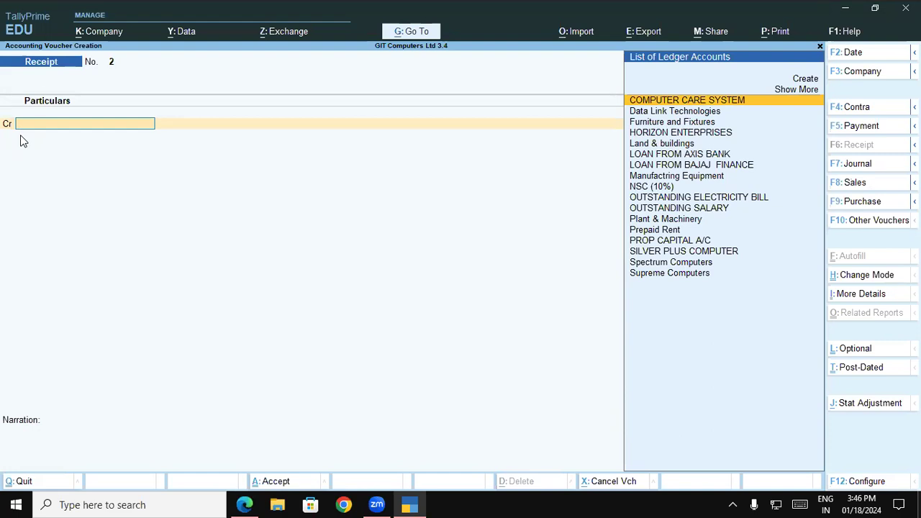
# Step: Draft PROP CAPITAL A/C 200000 against Cash in Receipt No. 2, then quit without saving
pyautogui.press('Down')
pyautogui.press('Down')
pyautogui.press('Down')
pyautogui.press('Down')
pyautogui.press('Down')
pyautogui.press('Down')
pyautogui.press('Down')
pyautogui.press('Down')
pyautogui.press('Down')
pyautogui.press('Down')
pyautogui.press('Down')
pyautogui.press('Down')
pyautogui.press('Down')
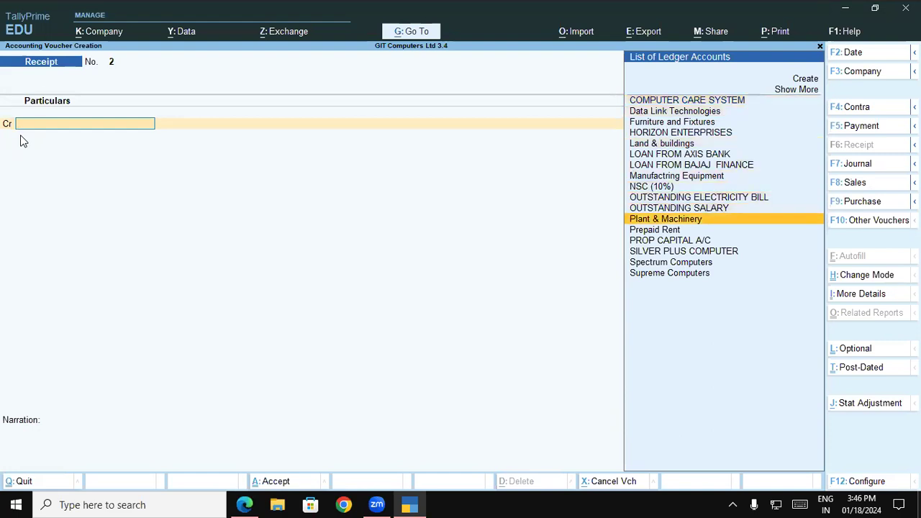
pyautogui.press('Return')
pyautogui.write('2000000')
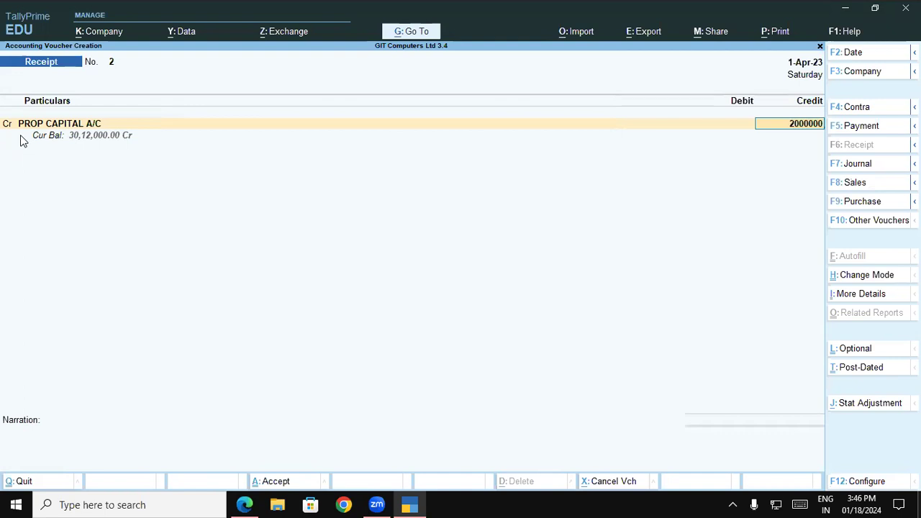
pyautogui.press('Return')
pyautogui.press('Return')
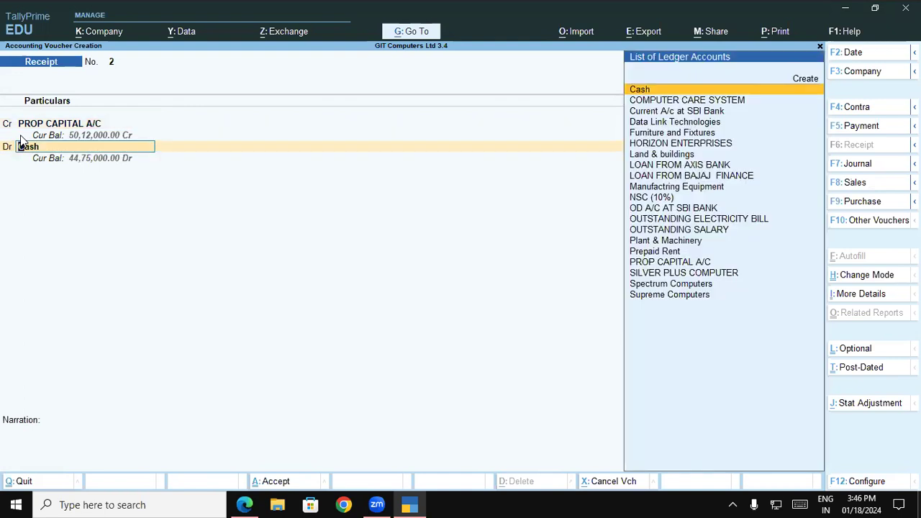
pyautogui.press('Return')
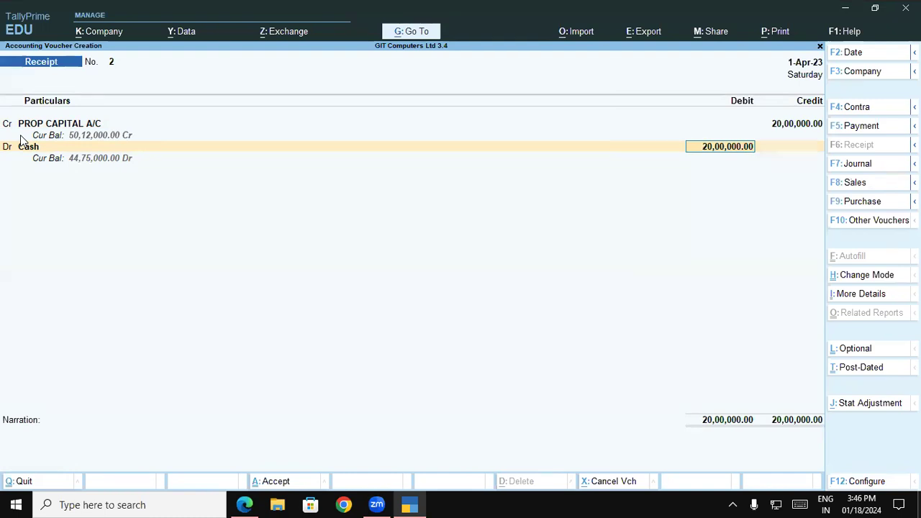
pyautogui.press('BackSpace')
pyautogui.press('Escape')
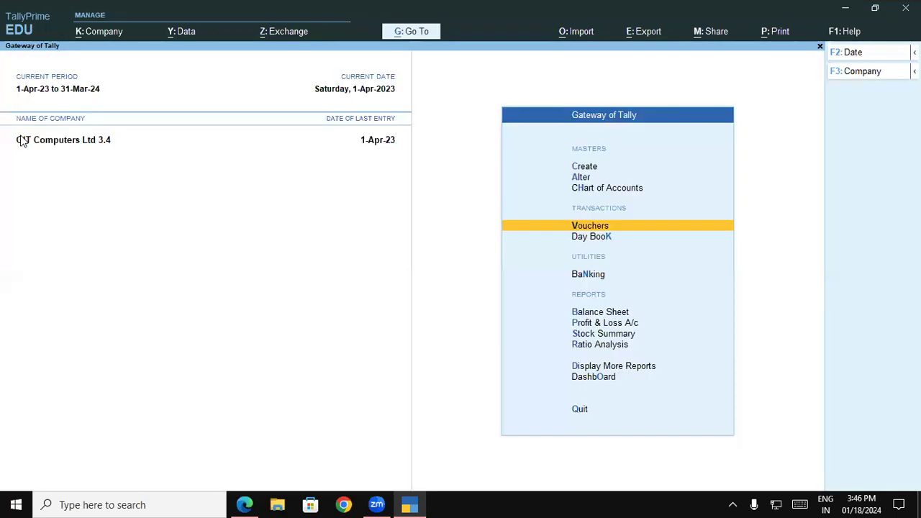
# Step: Underline '2nd April 2020' in question 2 of the PDF notes
pyautogui.click(244, 504)
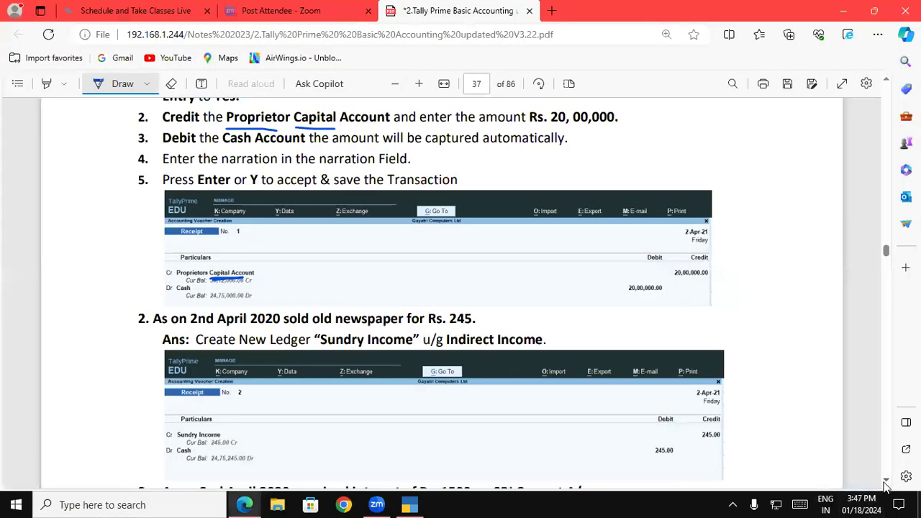
pyautogui.scroll(-3, 887, 487)
pyautogui.moveTo(191, 226); pyautogui.dragTo(477, 219)
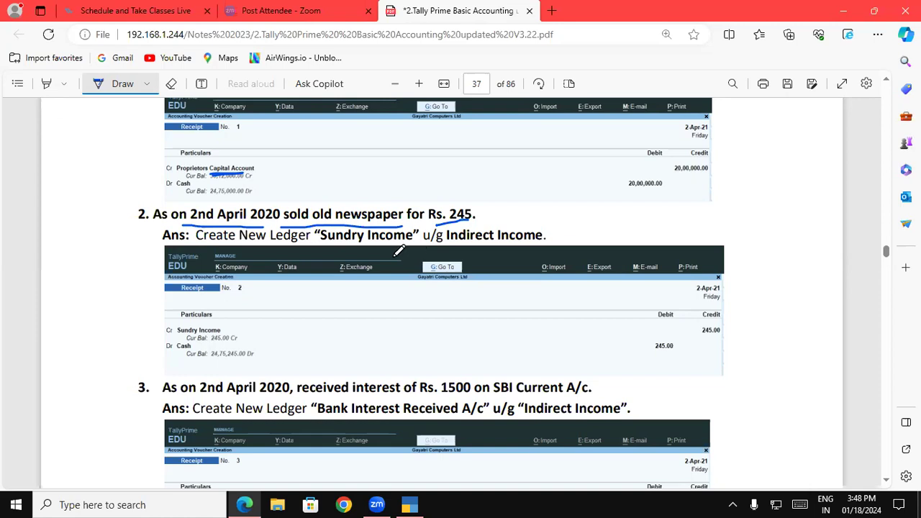
# Step: Underline 'Sundry Income' and 'Indirect Income' in the notes, then return to TallyPrime
pyautogui.moveTo(318, 243); pyautogui.dragTo(414, 243)
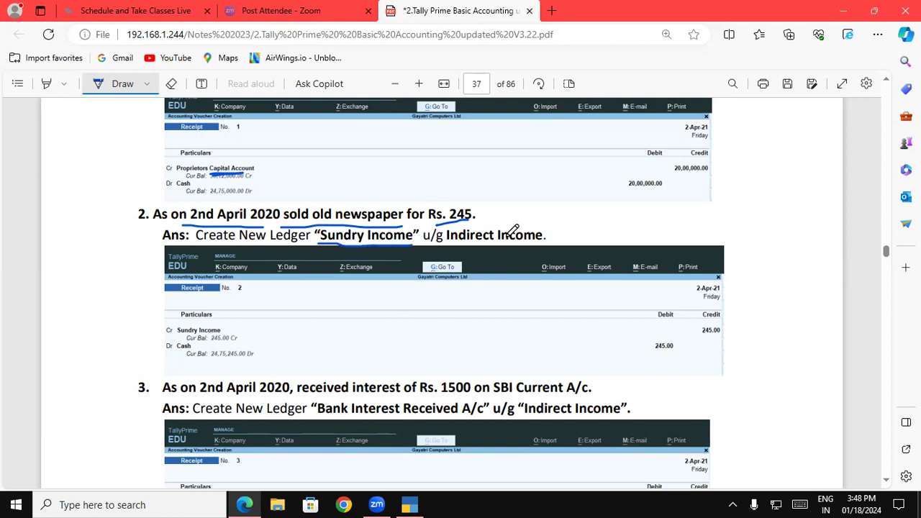
pyautogui.moveTo(447, 242); pyautogui.dragTo(547, 242)
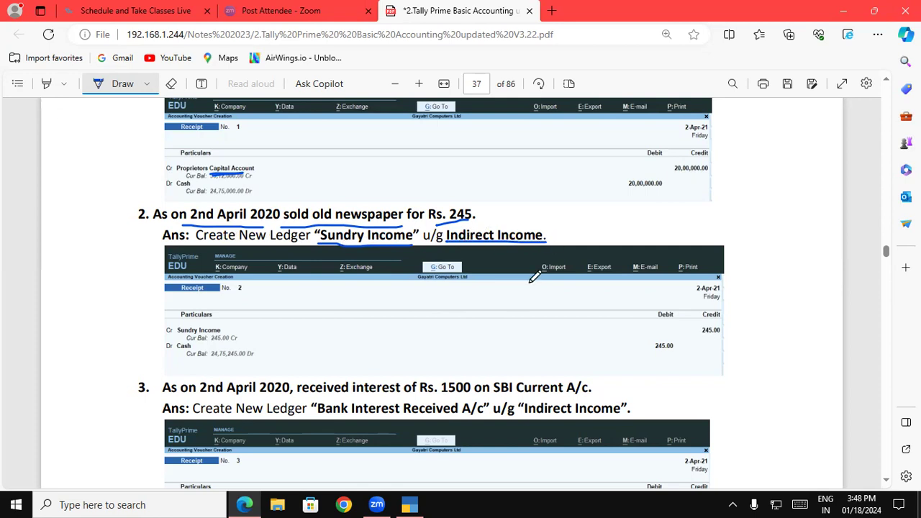
pyautogui.click(411, 505)
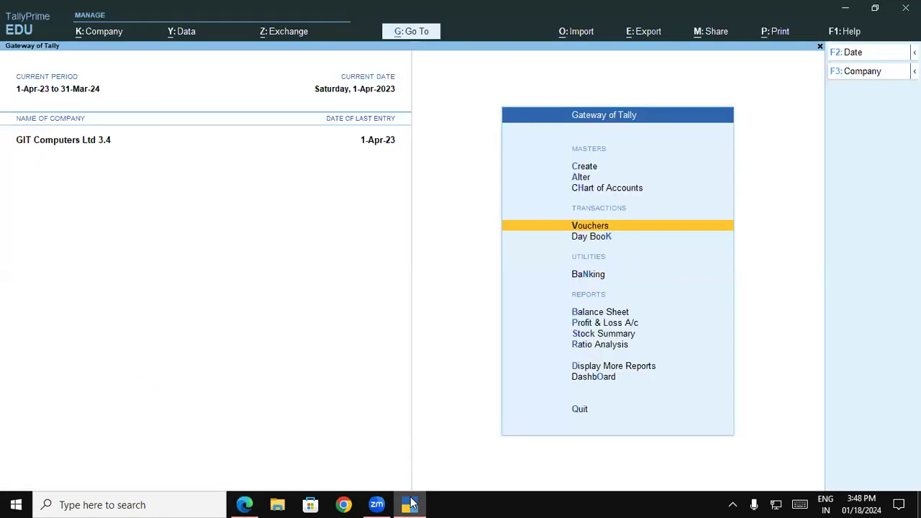
# Step: Start a new receipt voucher and create a ledger named Sundry Income
pyautogui.press('Return')
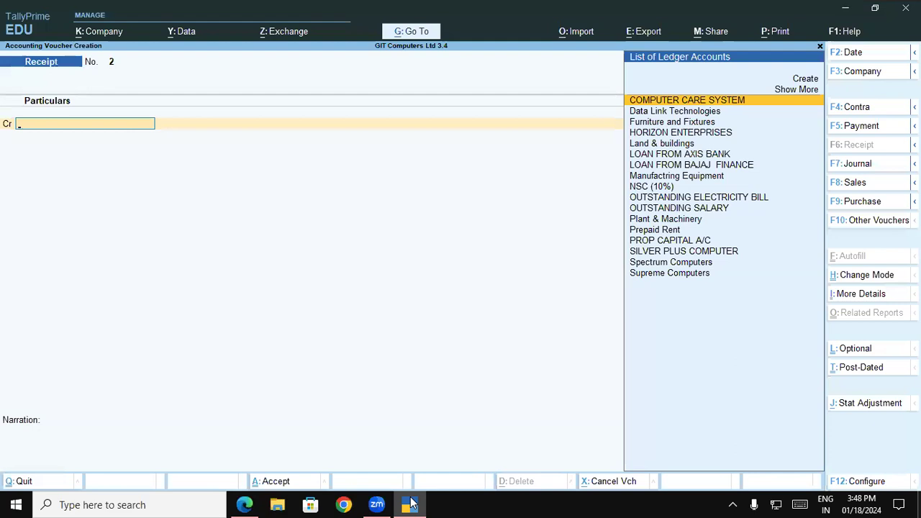
pyautogui.press('alt')
pyautogui.hotkey('alt', 'c')
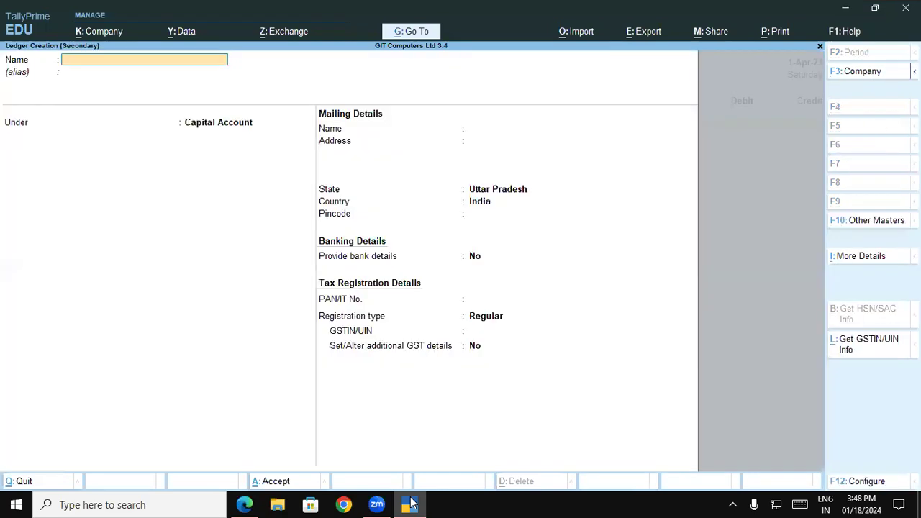
pyautogui.write('Sundry Income')
pyautogui.press('Return')
# Step: Place Sundry Income under Indirect Incomes with GST applicability Not Applicable
pyautogui.write('In')
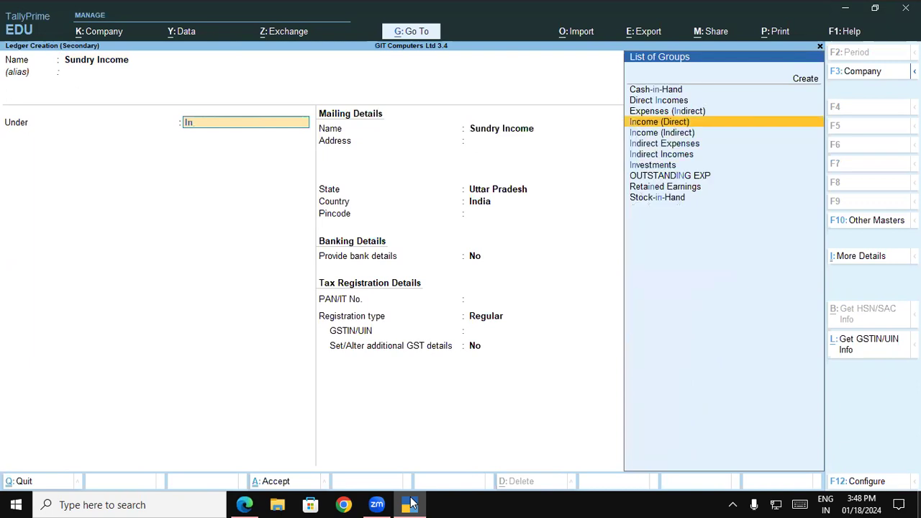
pyautogui.press('Down')
pyautogui.press('Down')
pyautogui.press('Down')
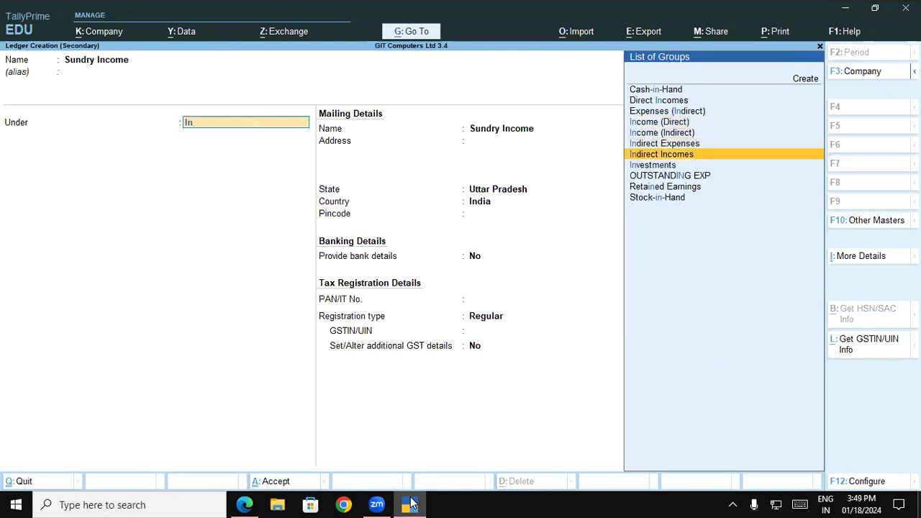
pyautogui.press('Return')
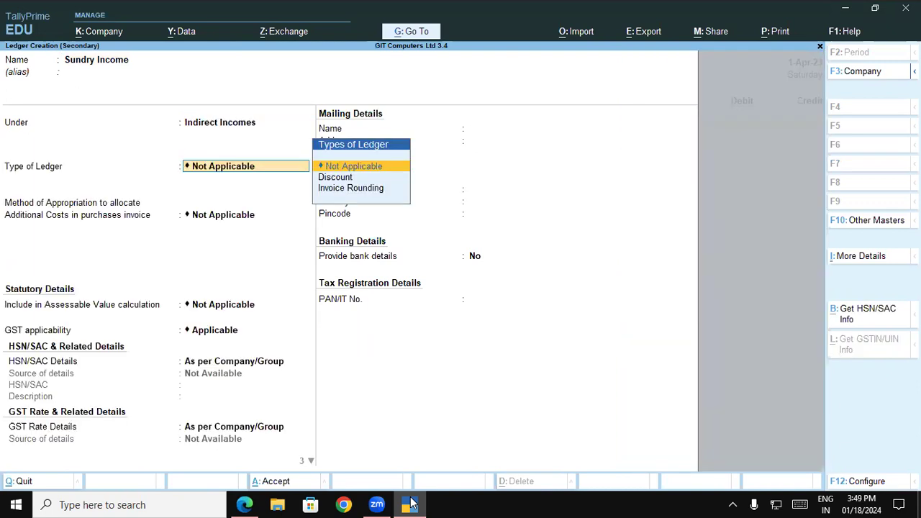
pyautogui.press('Return')
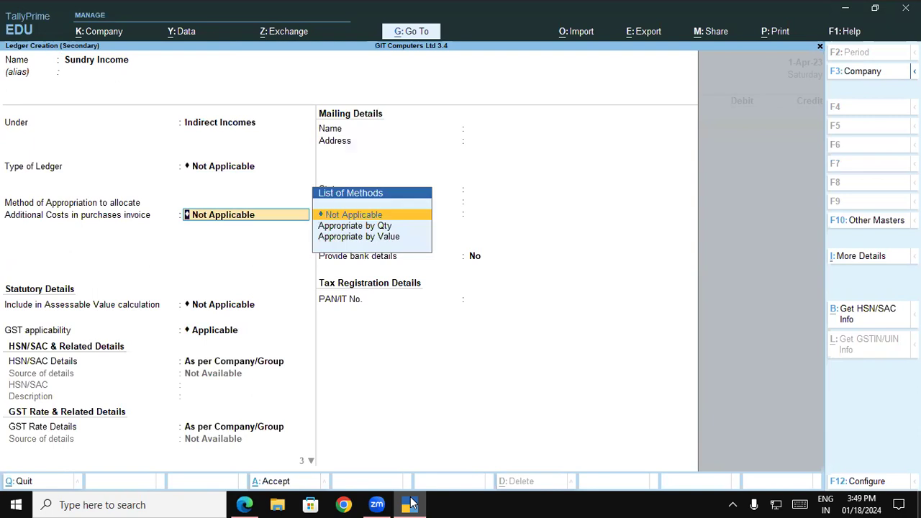
pyautogui.press('Return')
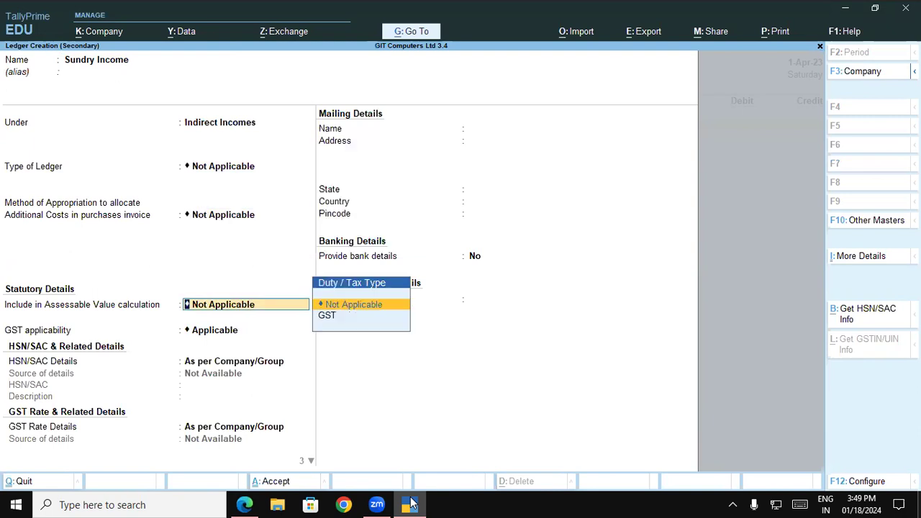
pyautogui.press('Return')
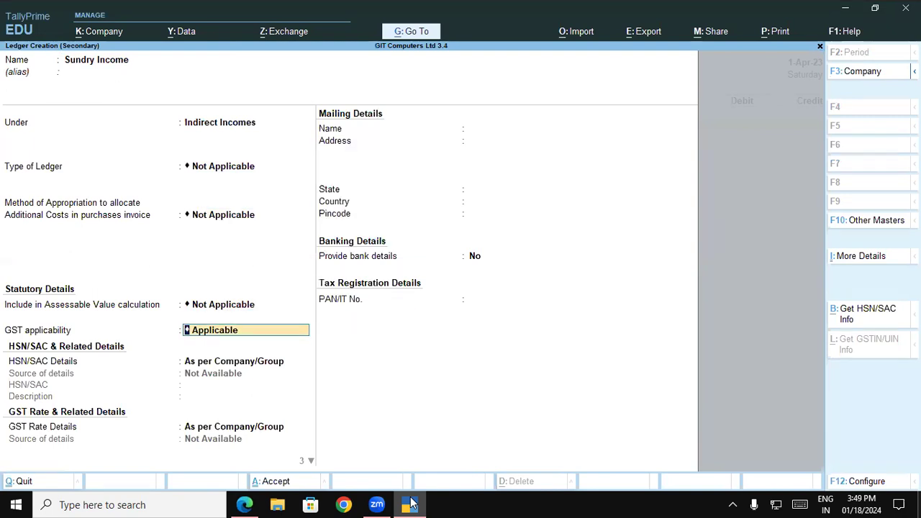
pyautogui.press('Down')
pyautogui.press('Down')
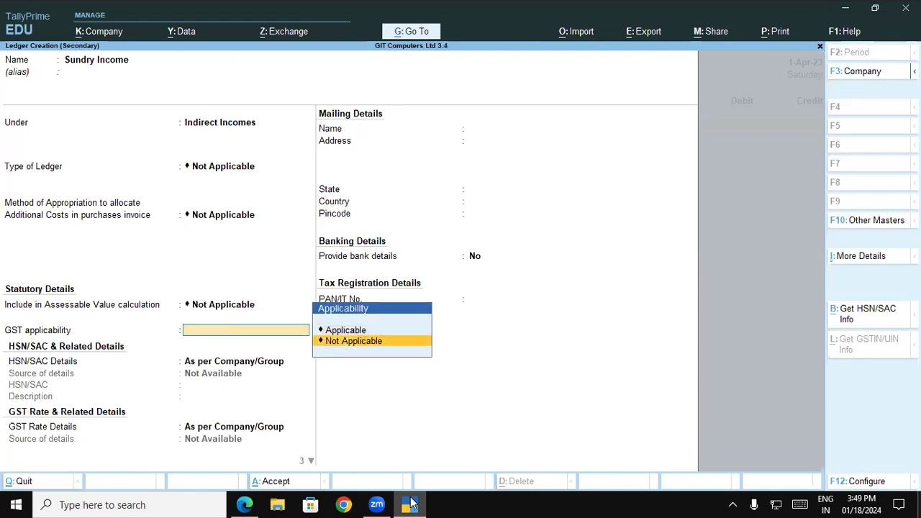
pyautogui.press('Return')
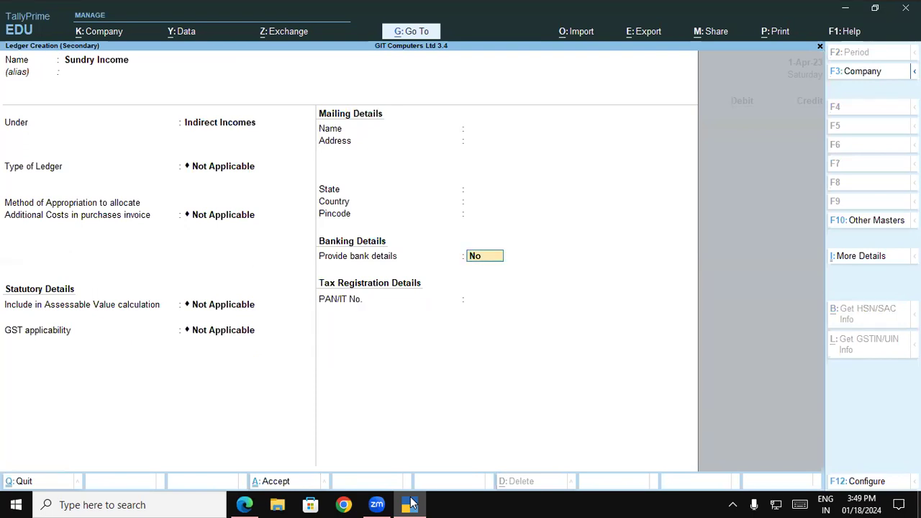
# Step: Save the new Sundry Income ledger and enter a 245 credit to it on receipt voucher 2
pyautogui.press('Return')
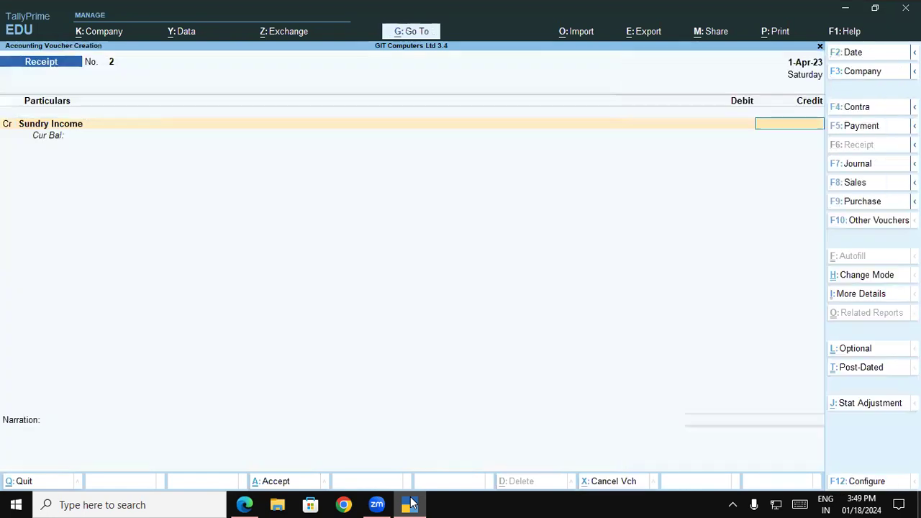
pyautogui.hotkey('alt', 'Tab')
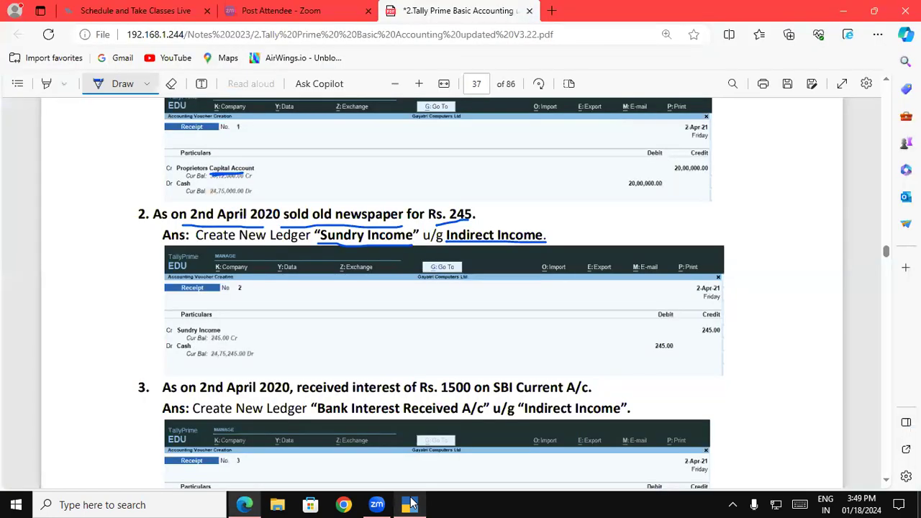
pyautogui.click(410, 505)
pyautogui.write('245')
pyautogui.press('Return')
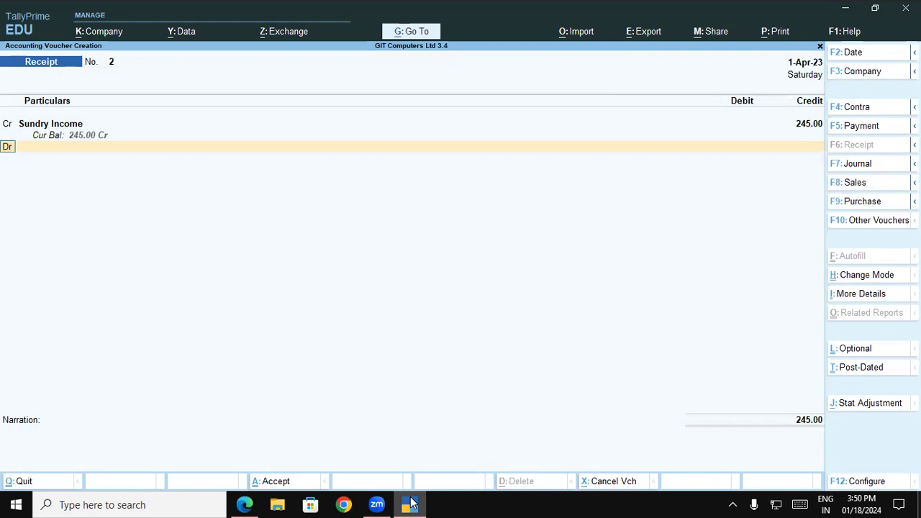
# Step: Debit Cash with 245.00 and accept receipt voucher 2 with no narration
pyautogui.press('Return')
pyautogui.press('Return')
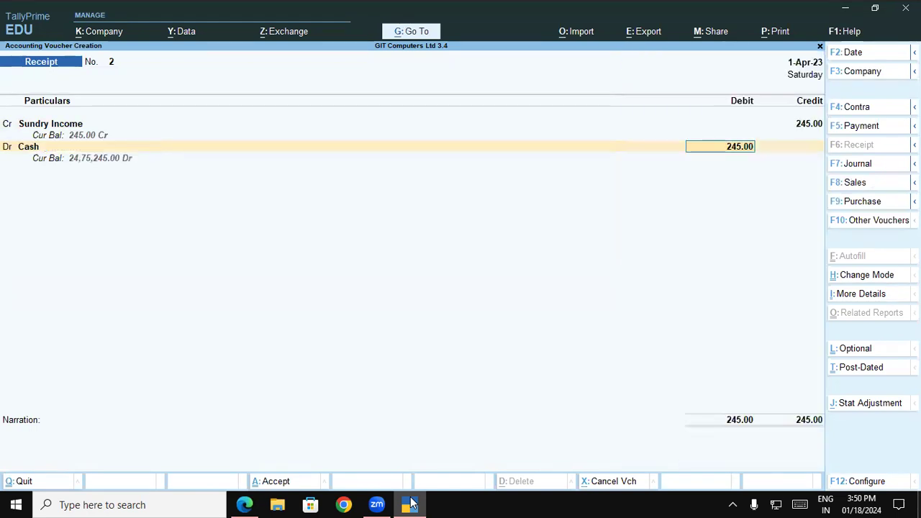
pyautogui.press('Return')
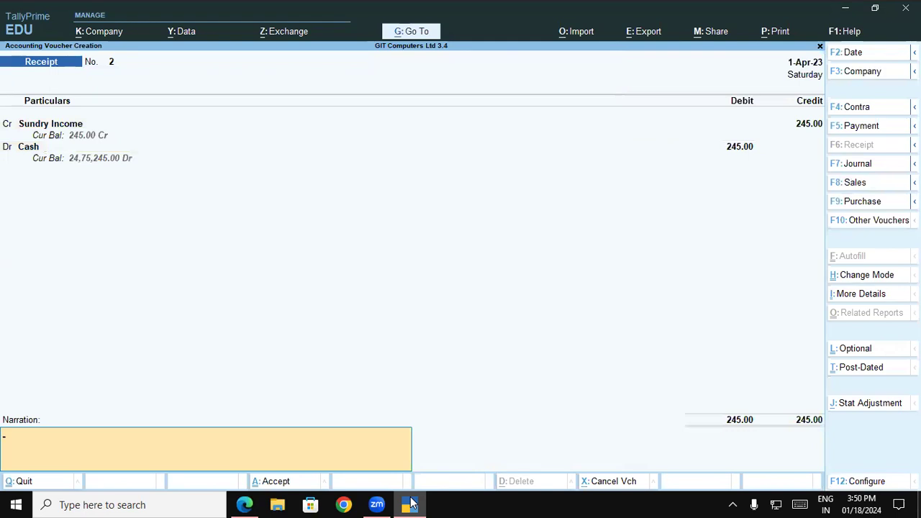
pyautogui.press('Return')
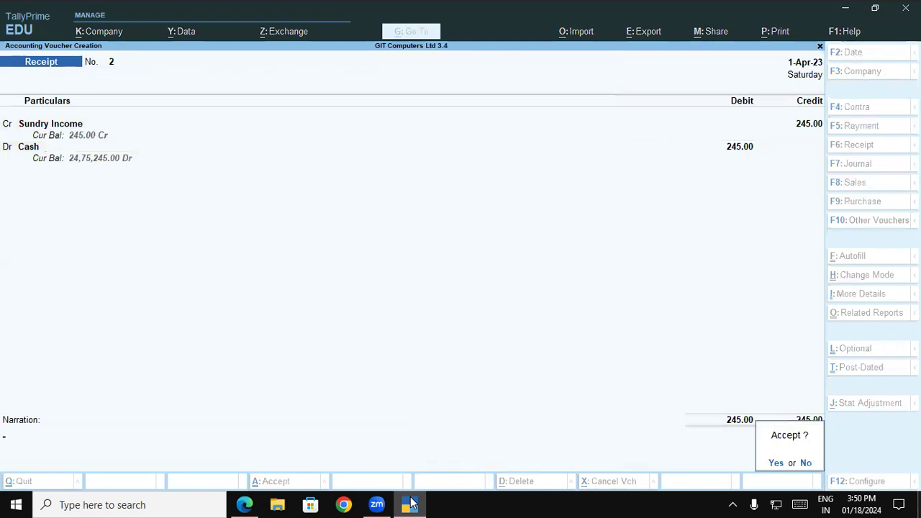
pyautogui.press('Return')
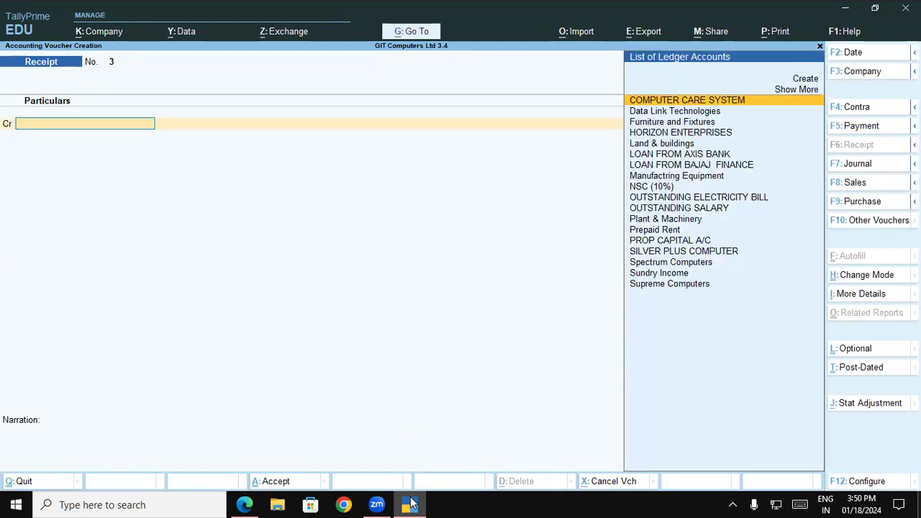
pyautogui.click(245, 504)
# Step: Mark question 3 on page 37 with pen underlines under '1500' and 'SBI Current A/c'
pyautogui.scroll(-3, 890, 479)
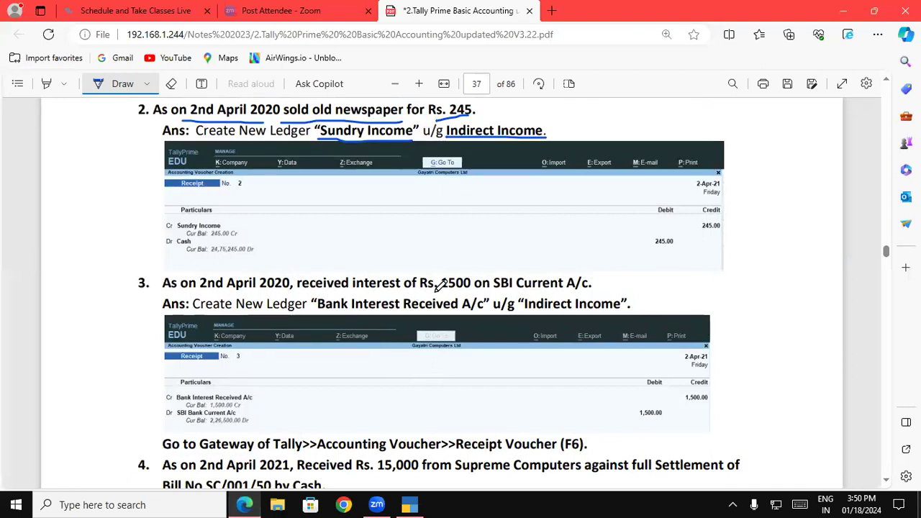
pyautogui.moveTo(440, 291); pyautogui.dragTo(472, 291)
pyautogui.moveTo(495, 290); pyautogui.dragTo(592, 289)
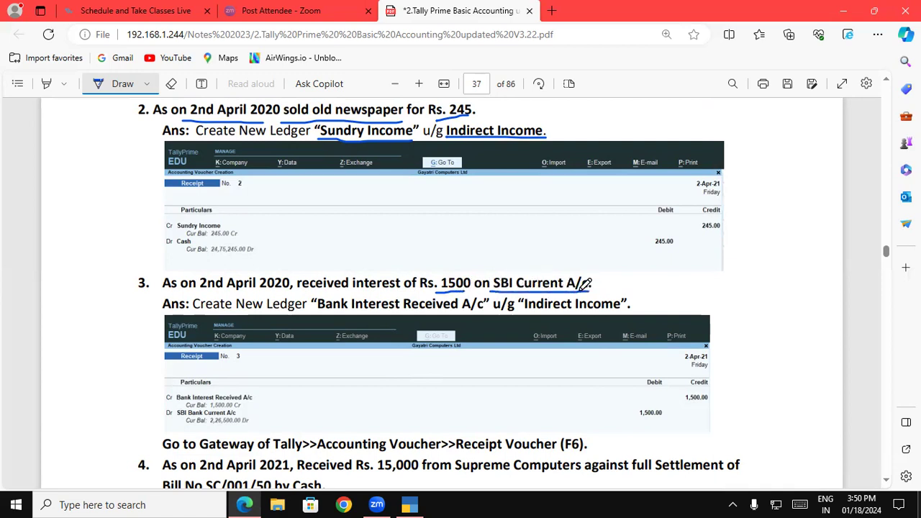
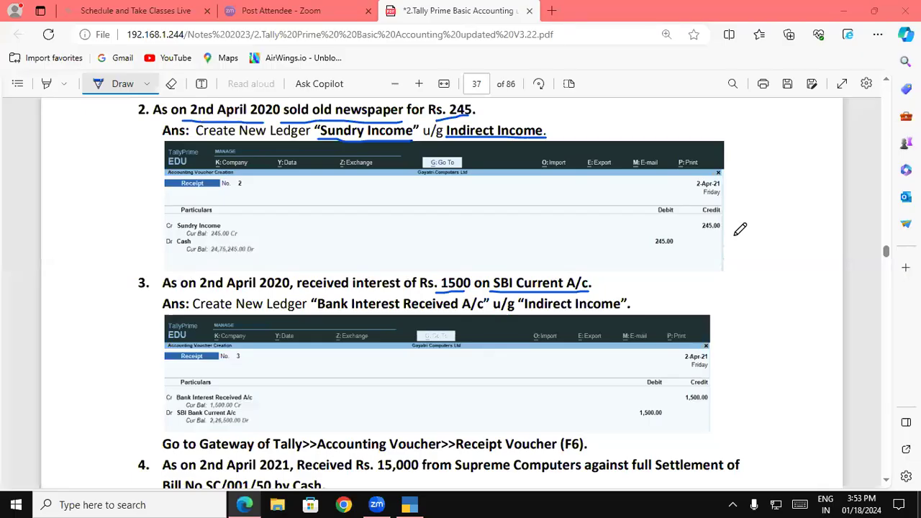
# Step: Turn off drawing, select 'Bank Interest Received' in the PDF notes, and return to TallyPrime
pyautogui.click(139, 84)
pyautogui.moveTo(319, 303); pyautogui.dragTo(458, 309)
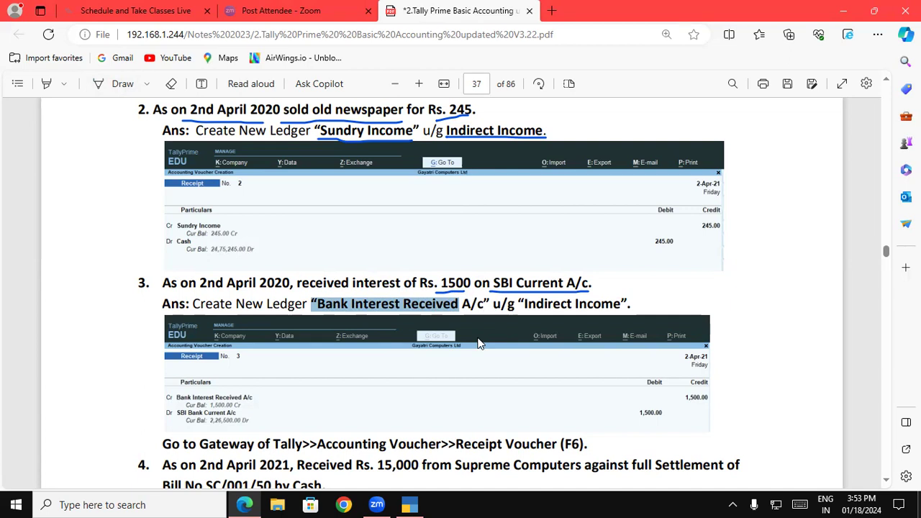
pyautogui.click(410, 505)
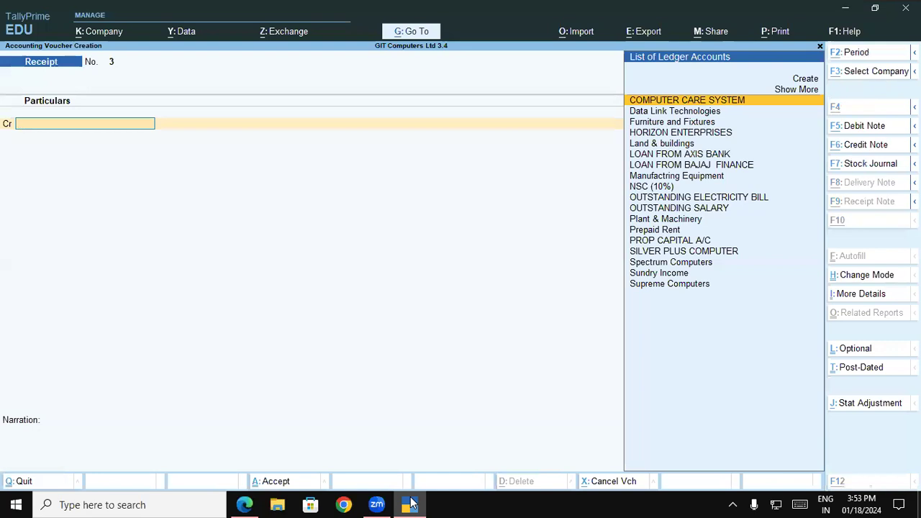
# Step: Create ledger 'Bank Interest Received A/c' under Indirect Incomes with GST applicability Not Applicable
pyautogui.hotkey('alt', 'c')
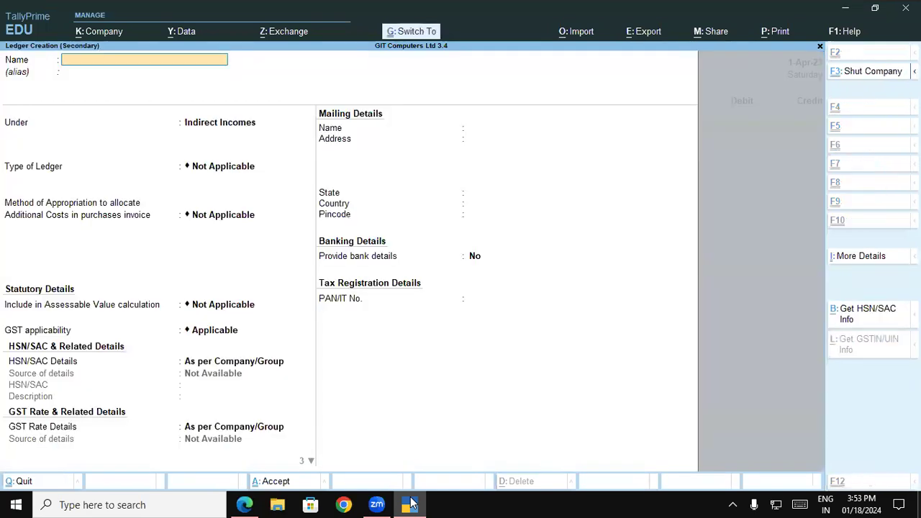
pyautogui.hotkey('ctrl', 'alt', 'v')
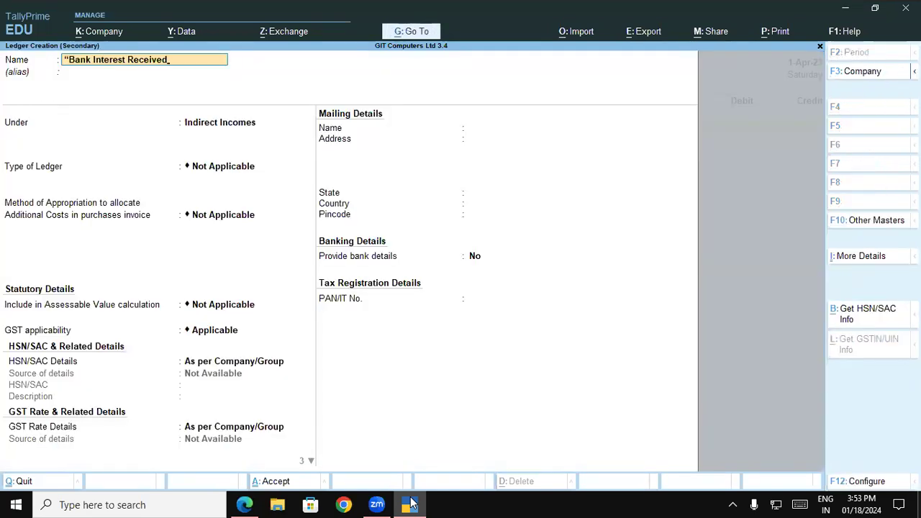
pyautogui.write('A/c')
pyautogui.press('Return')
pyautogui.press('Return')
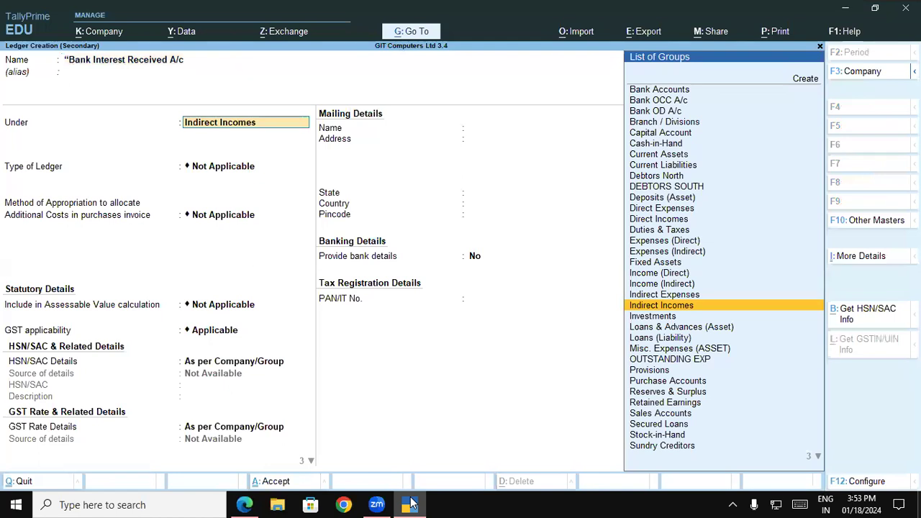
pyautogui.press('Return')
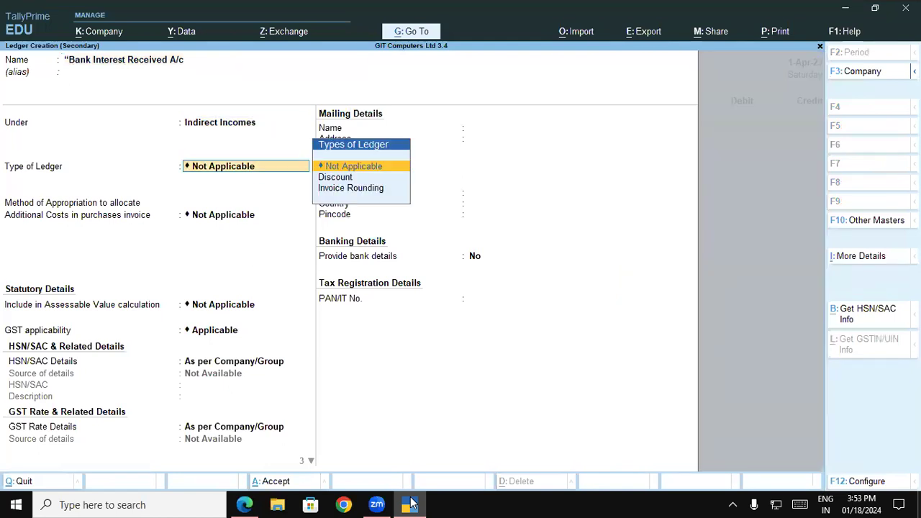
pyautogui.press('Return')
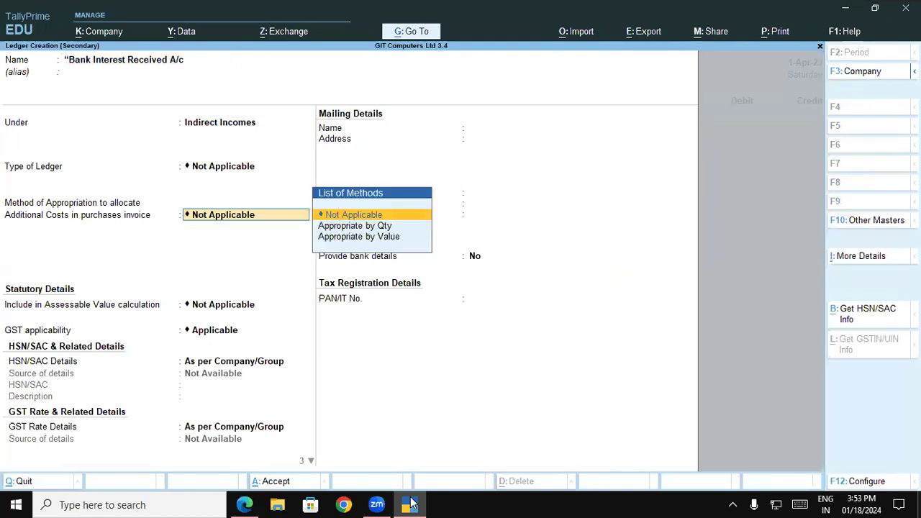
pyautogui.press('Return')
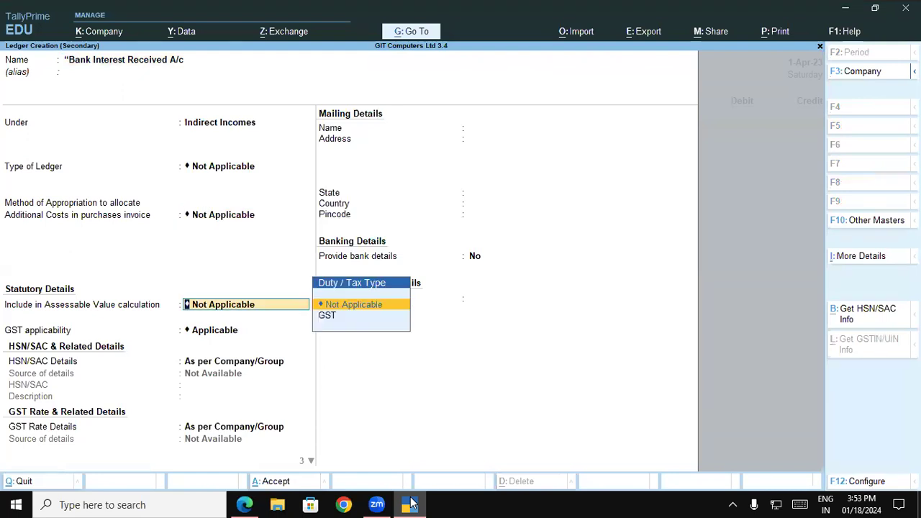
pyautogui.press('Return')
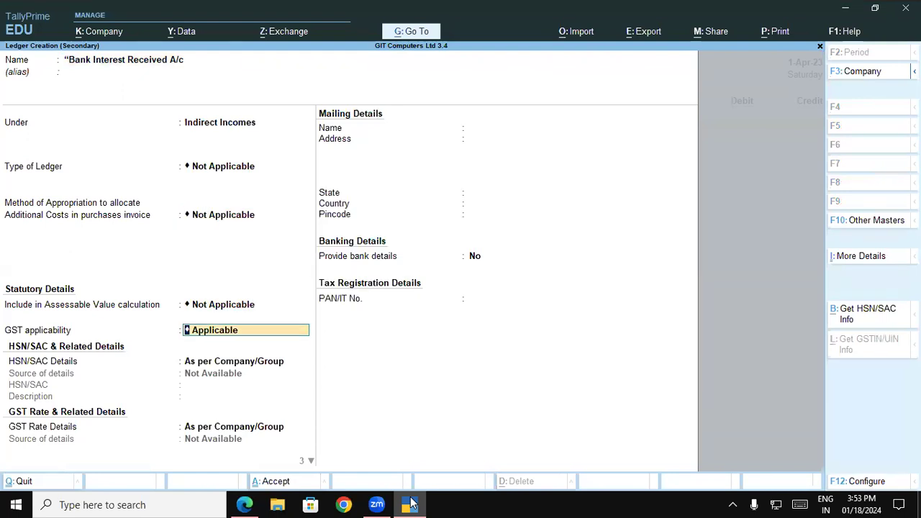
pyautogui.press('BackSpace')
pyautogui.press('Down')
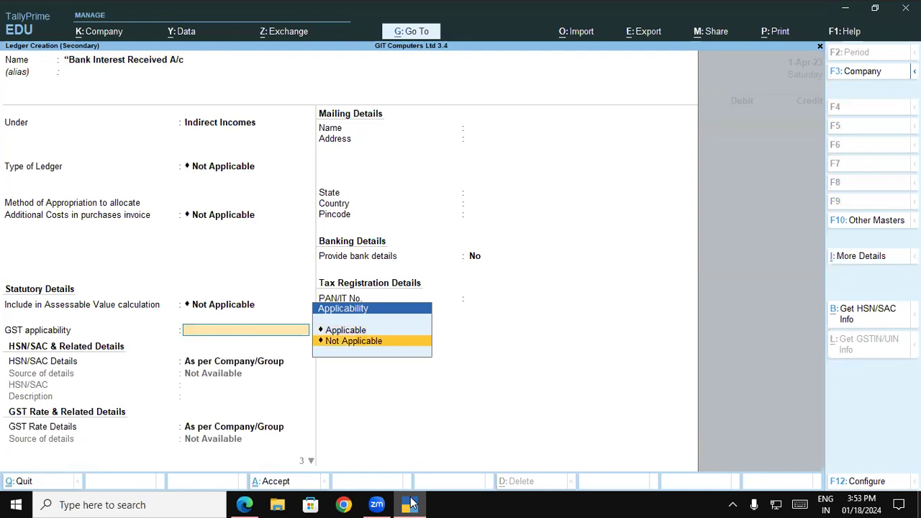
pyautogui.press('Return')
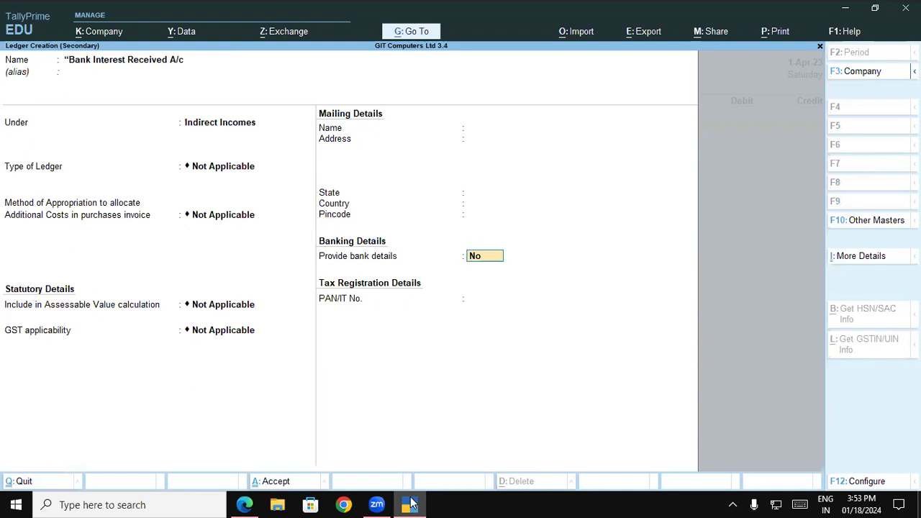
pyautogui.click(249, 479)
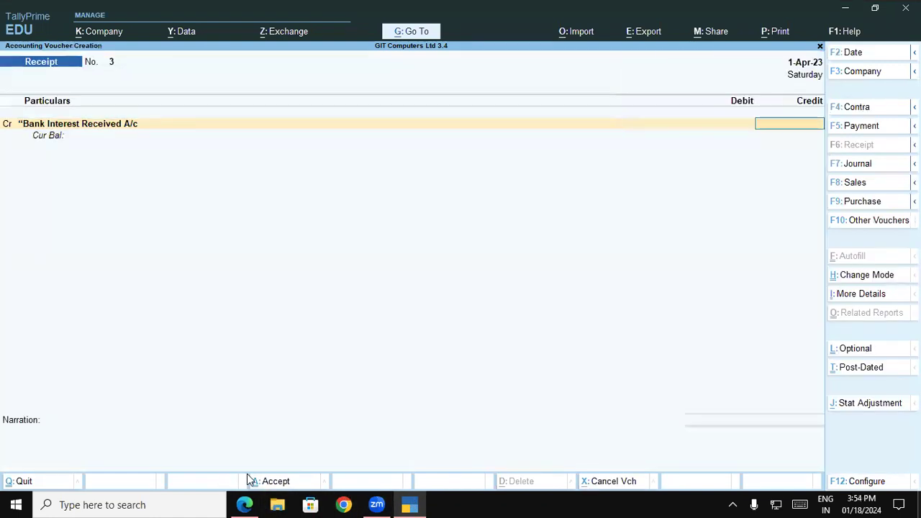
# Step: Credit Bank Interest Received A/c with 1,500 on receipt voucher 3
pyautogui.hotkey('alt', 'Tab')
pyautogui.hotkey('alt', 'Tab')
pyautogui.write('1500')
pyautogui.press('Return')
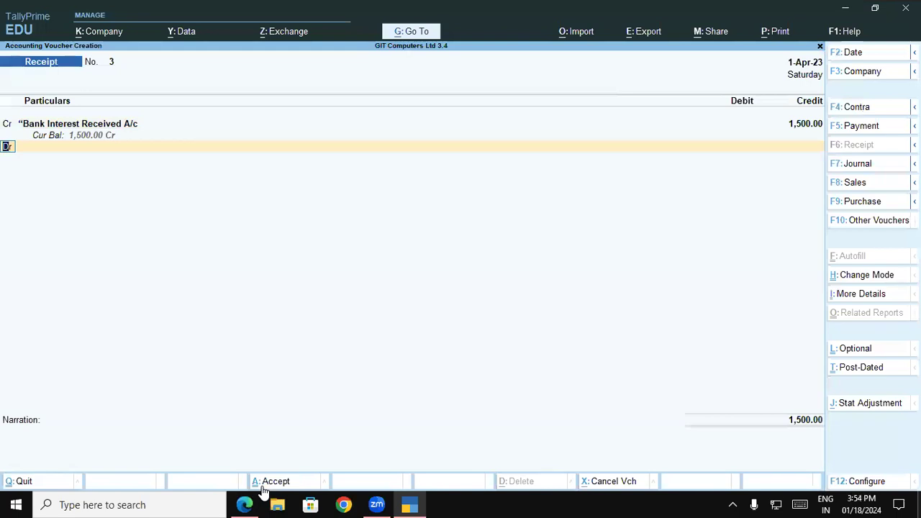
# Step: Debit Current A/c at SBI Bank 1,500 via Cheque/DD and accept the voucher
pyautogui.press('Return')
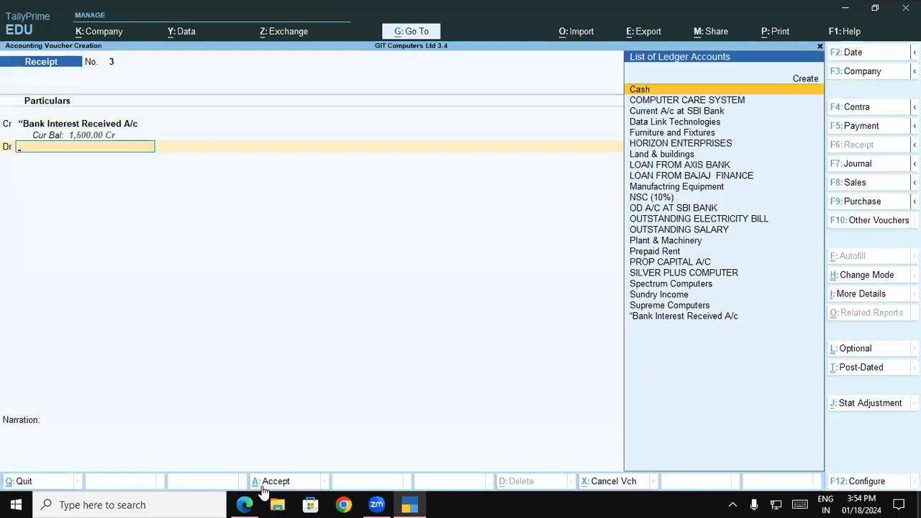
pyautogui.press('Down')
pyautogui.press('Down')
pyautogui.press('Down')
pyautogui.press('Up')
pyautogui.press('Return')
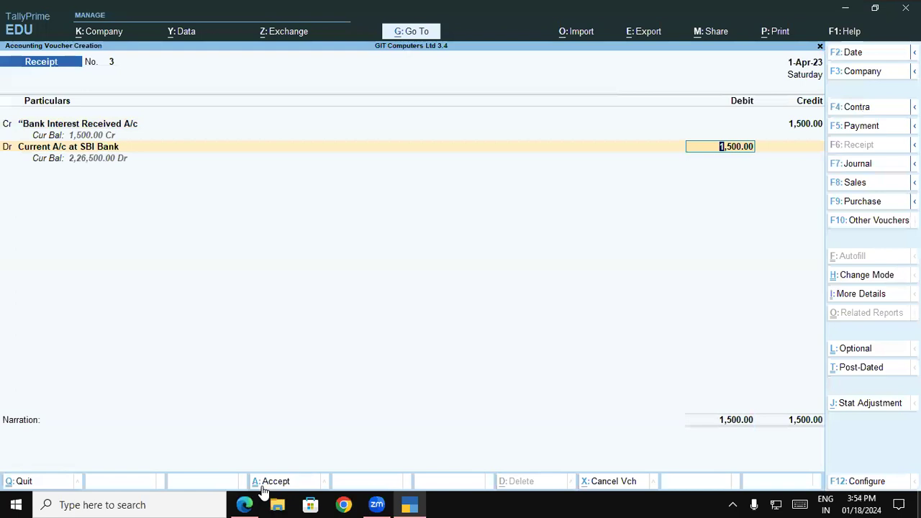
pyautogui.press('Return')
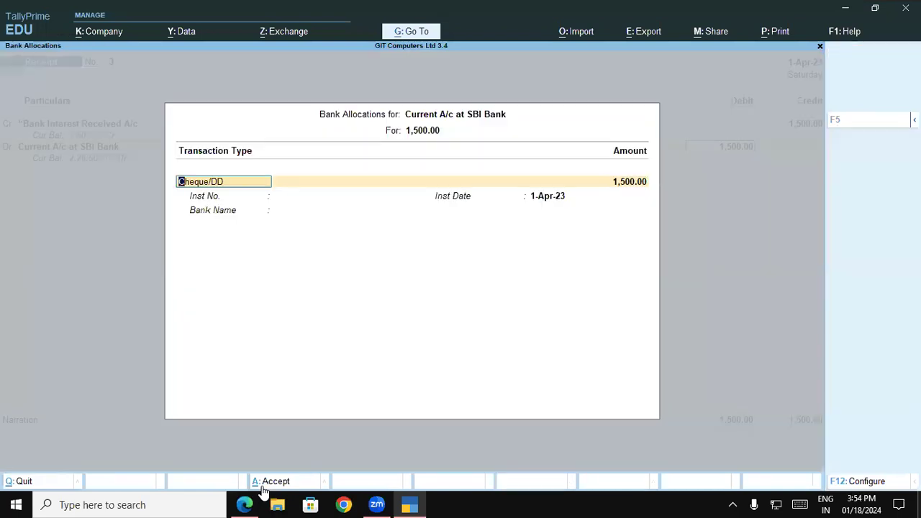
pyautogui.press('Return')
pyautogui.press('Return')
pyautogui.press('Return')
pyautogui.press('Return')
pyautogui.press('Return')
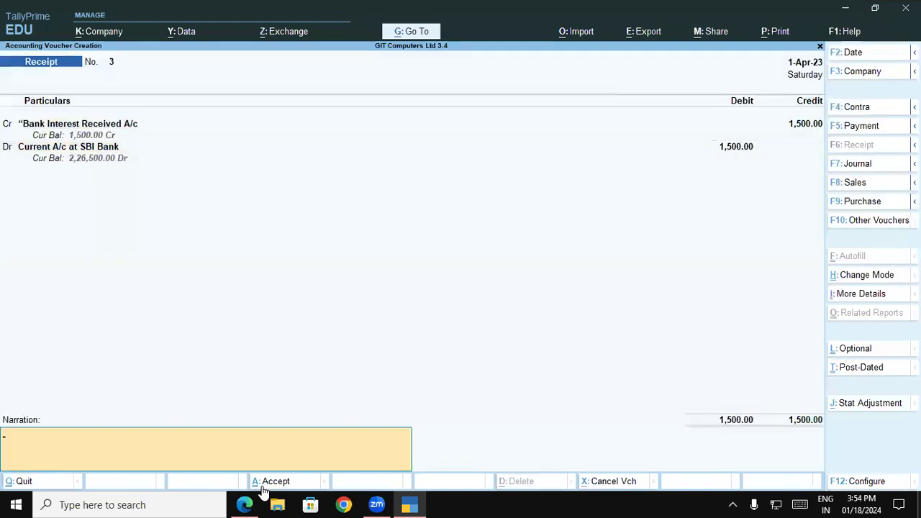
pyautogui.click(263, 486)
pyautogui.press('Return')
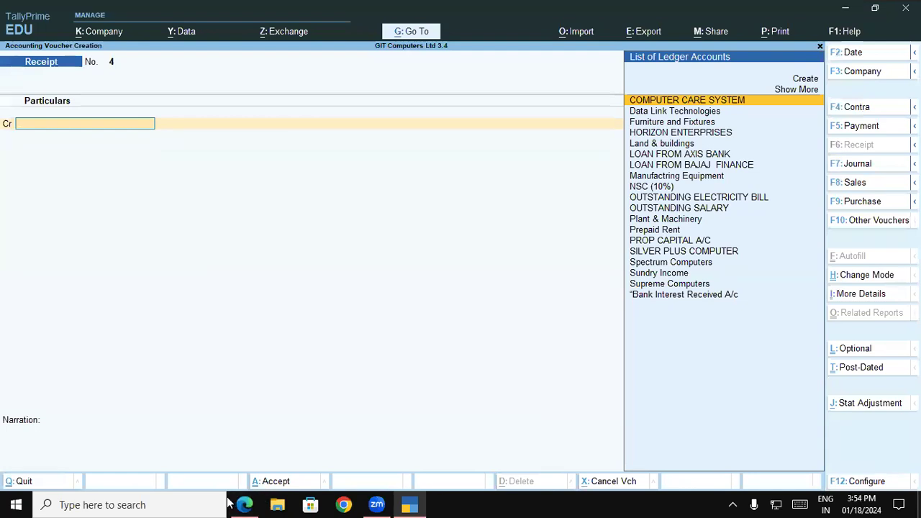
# Step: Scroll through page 38 of the notes to review the Discount Allowed A/c exercise
pyautogui.click(245, 505)
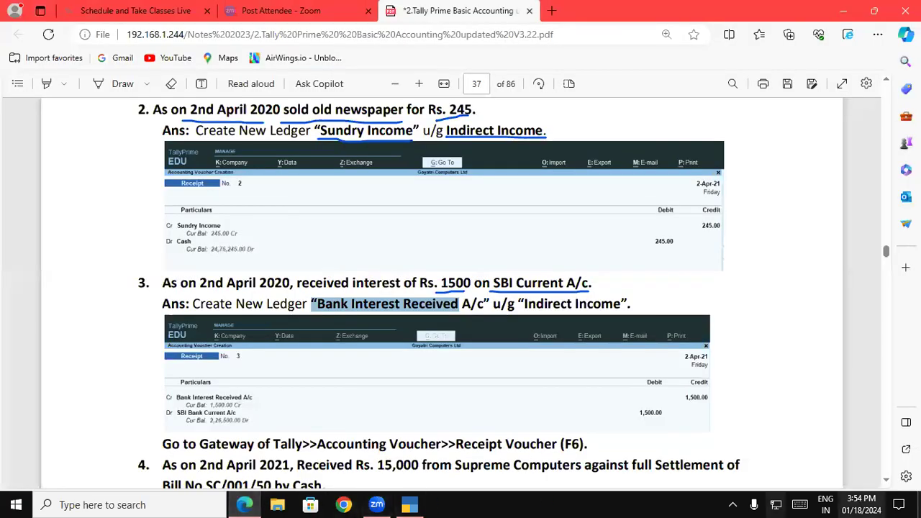
pyautogui.scroll(-2, 890, 480)
pyautogui.scroll(-3, 891, 481)
pyautogui.scroll(-2, 890, 481)
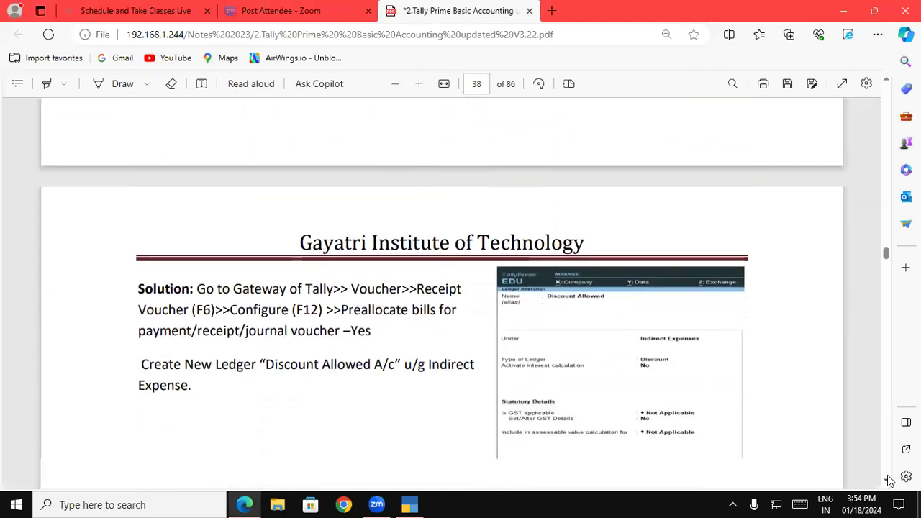
pyautogui.scroll(-1, 890, 481)
pyautogui.scroll(-5, 891, 480)
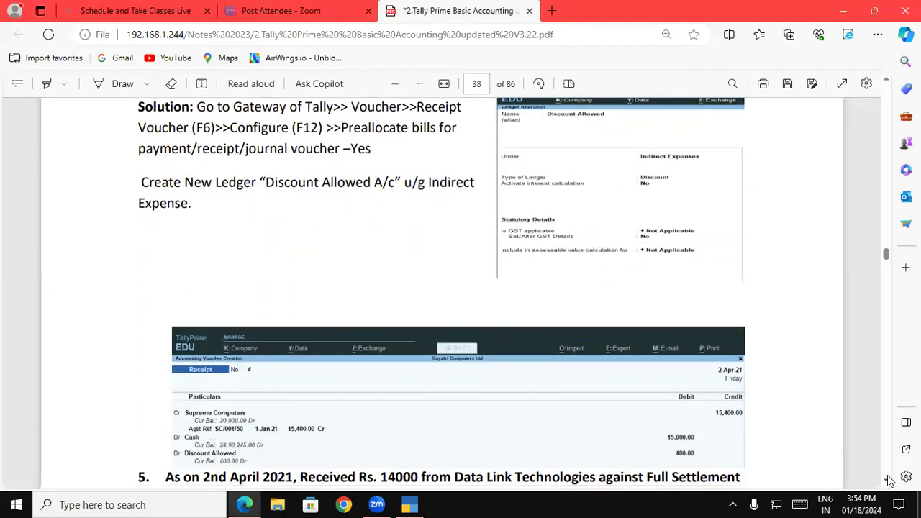
pyautogui.scroll(-8, 891, 480)
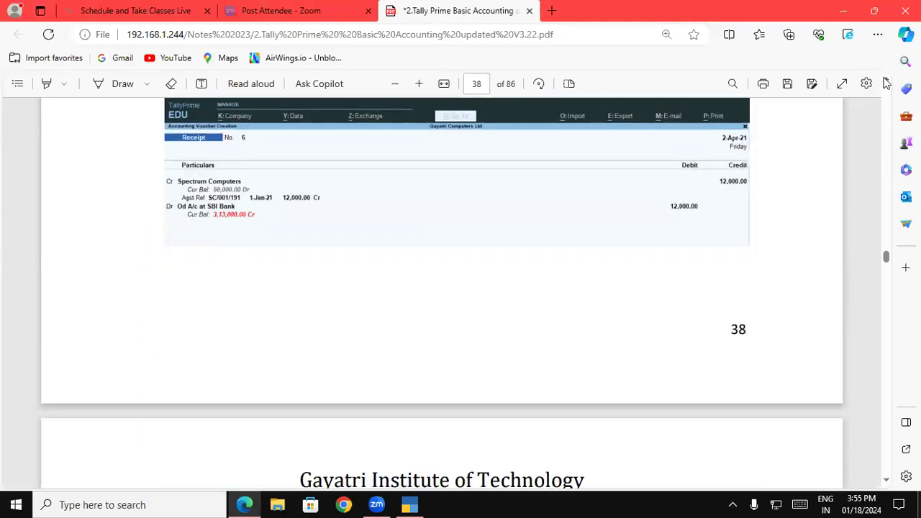
pyautogui.scroll(15, 887, 83)
pyautogui.scroll(7, 887, 83)
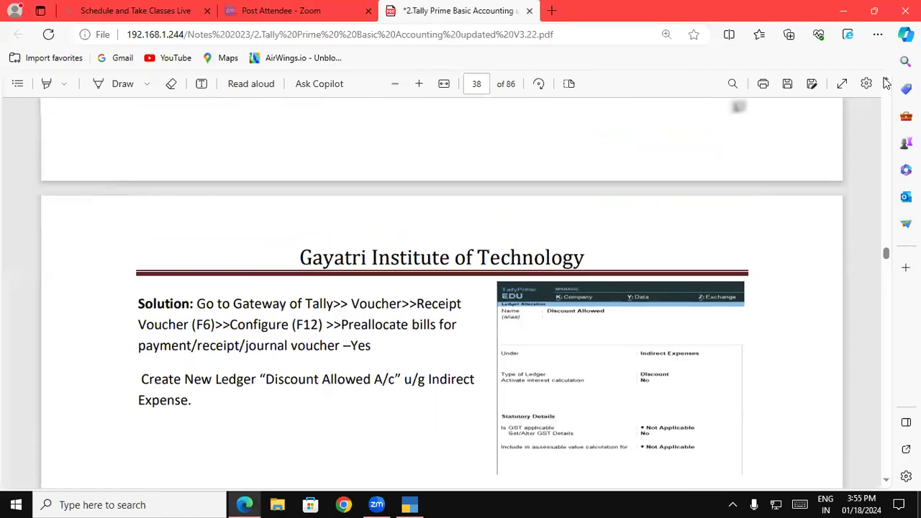